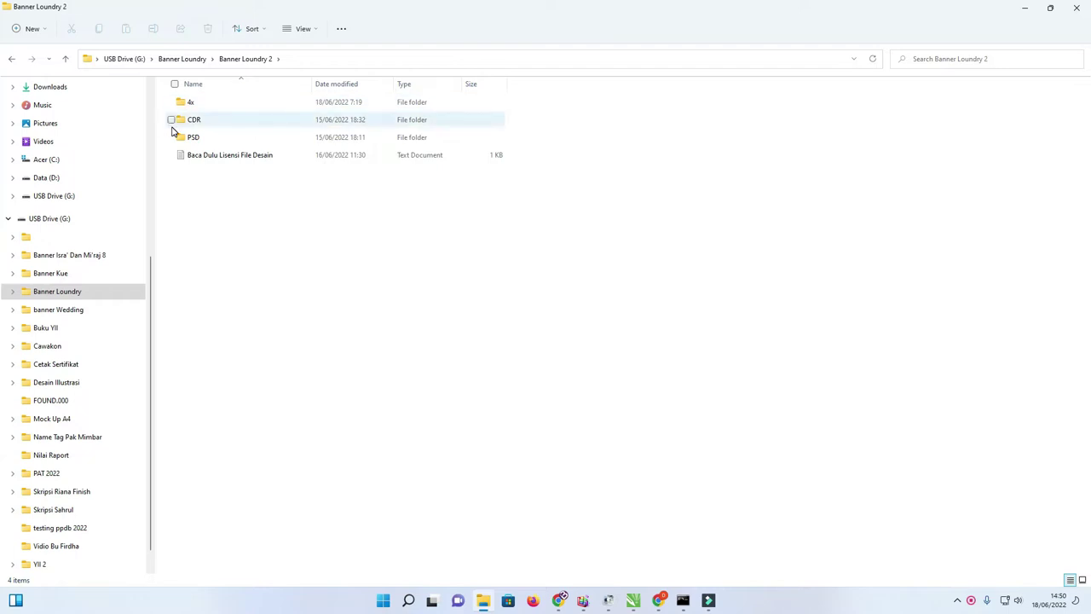
Select the 'Baca Dulu Lisensi File Desain' text document in the Banner Loundry 2 folder
drag(183, 119, 189, 134)
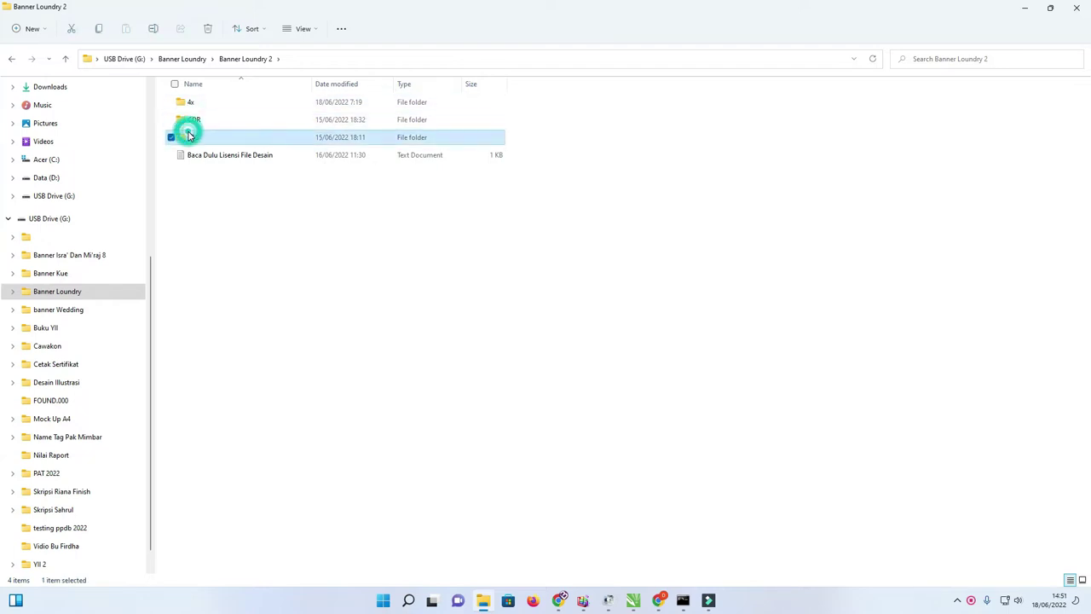
click(239, 156)
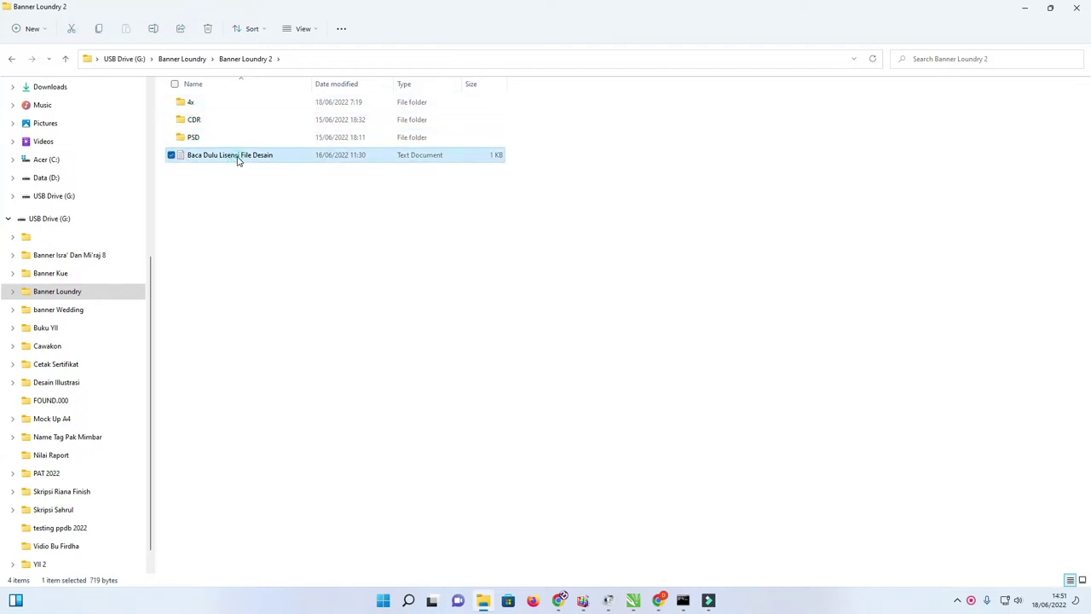
double_click(238, 156)
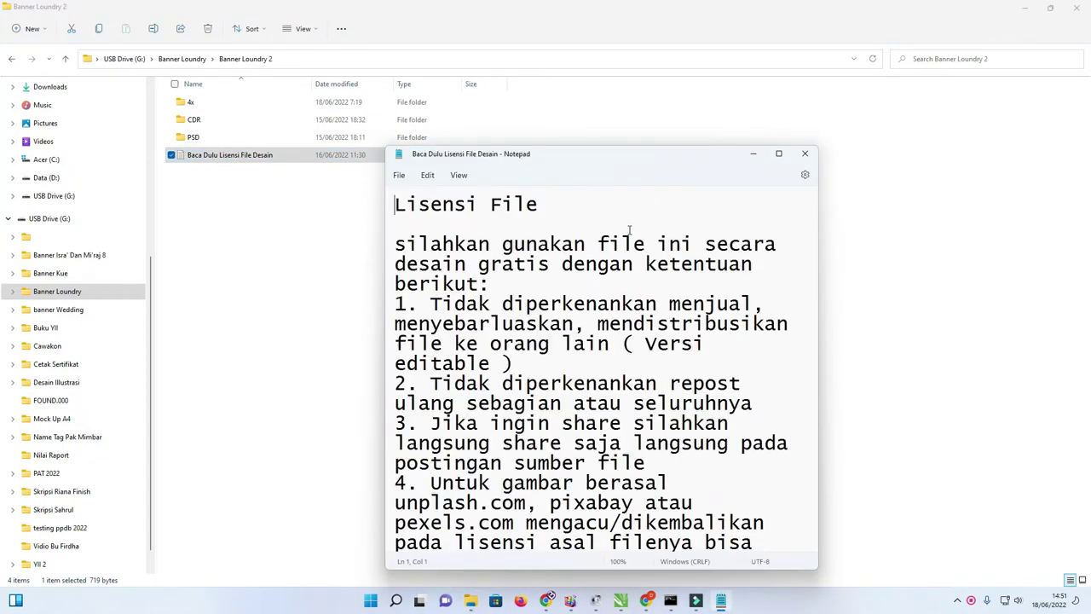
scroll(629, 231, down, 3)
scroll(629, 231, down, 2)
scroll(629, 231, down, 1)
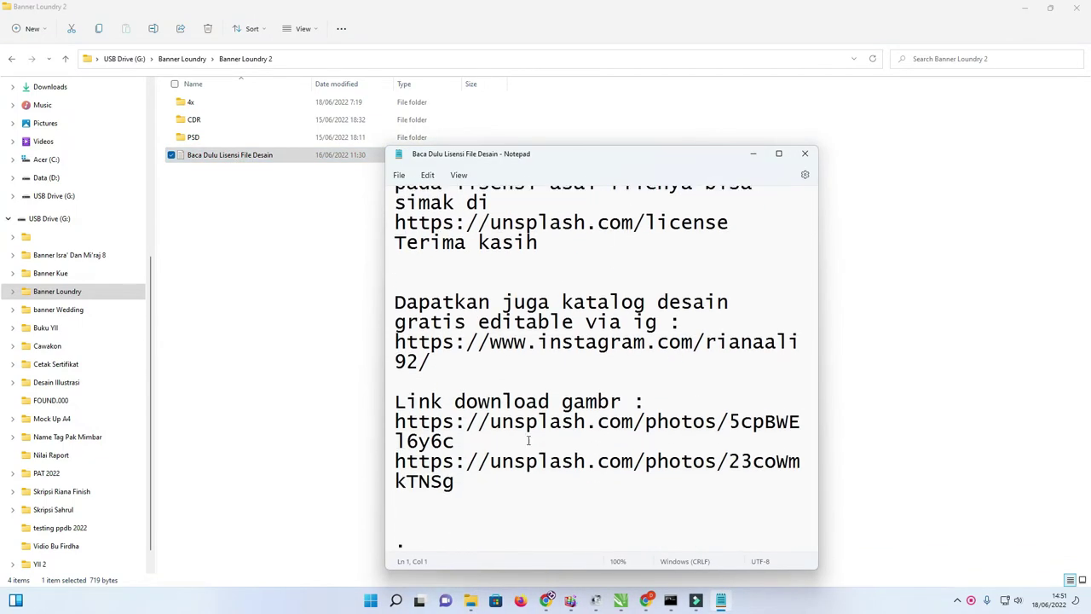
drag(478, 481, 388, 427)
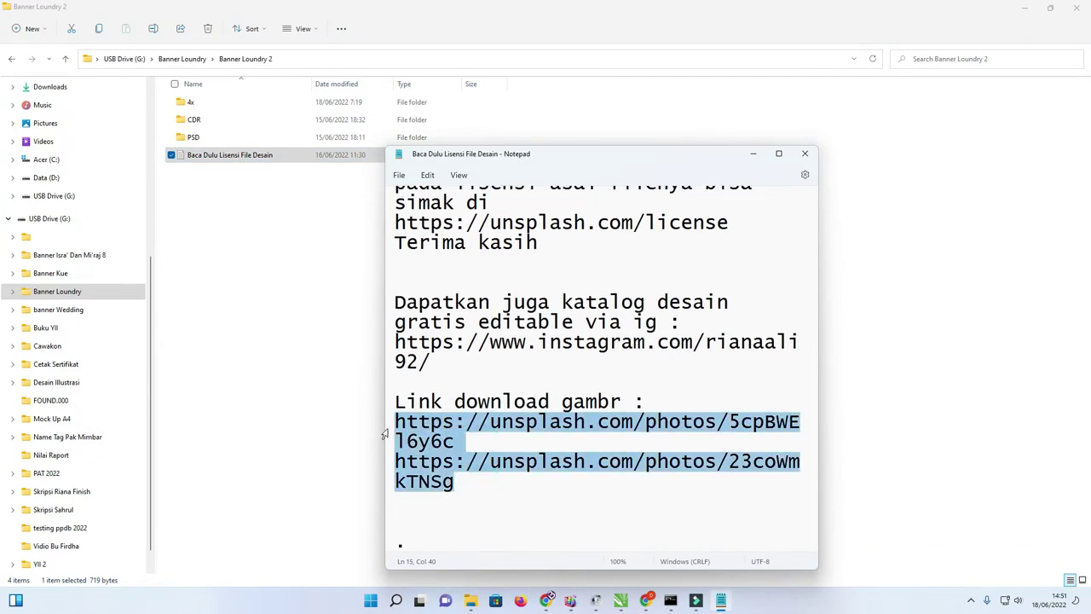
click(478, 365)
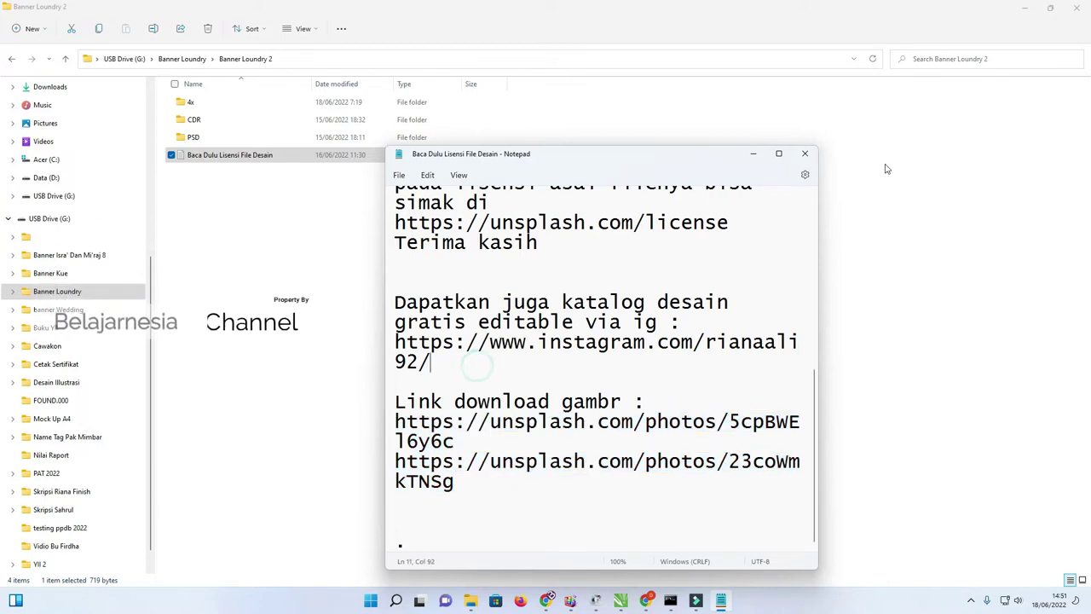
click(805, 154)
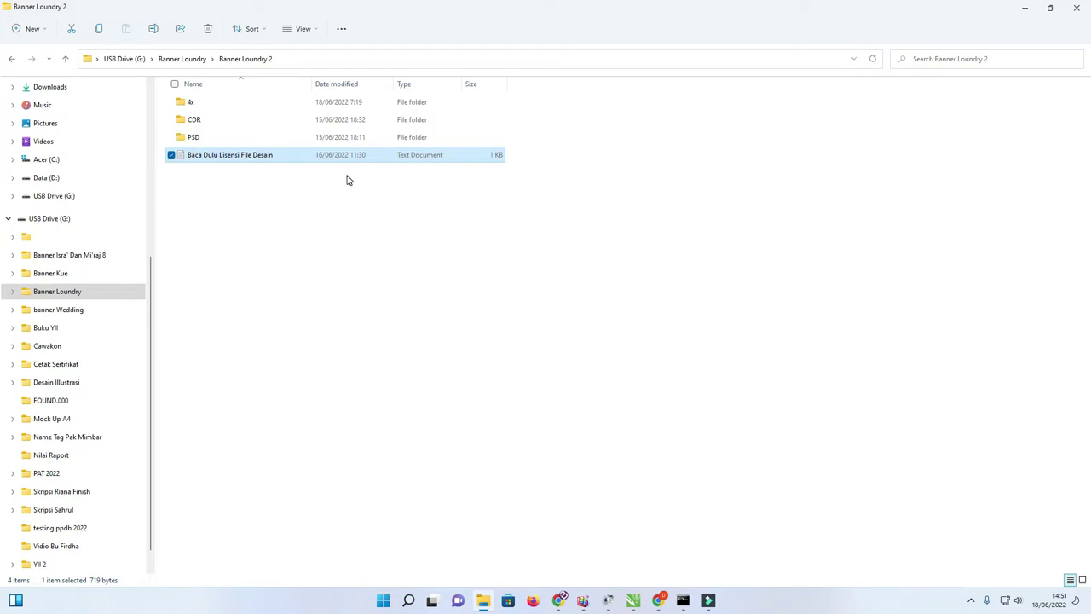
Open the Banner Loundry 2 CDR design from the CDR folder in CorelDRAW
double_click(202, 121)
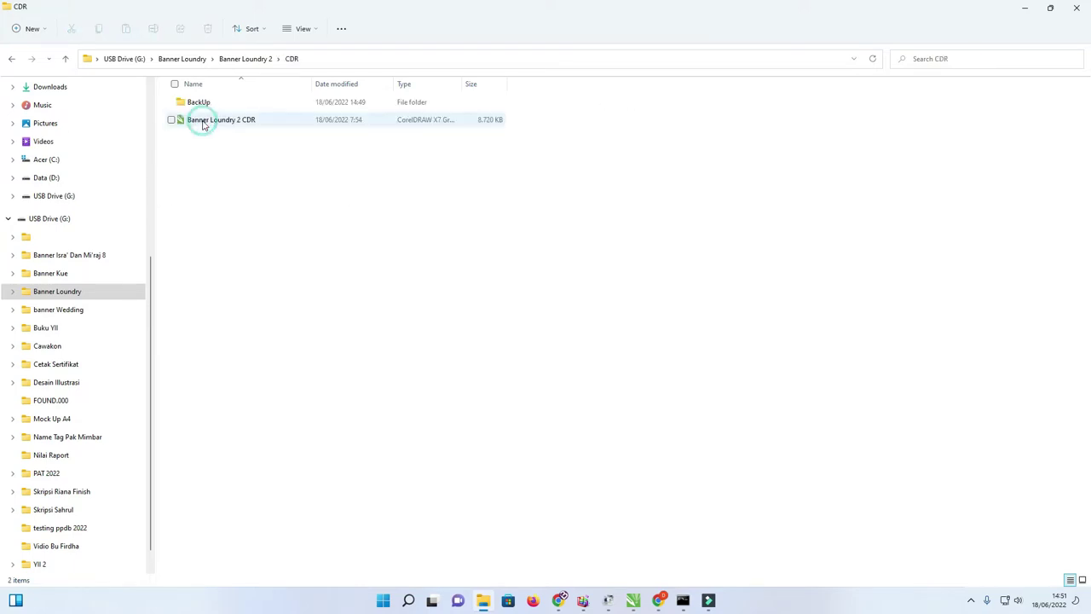
double_click(232, 124)
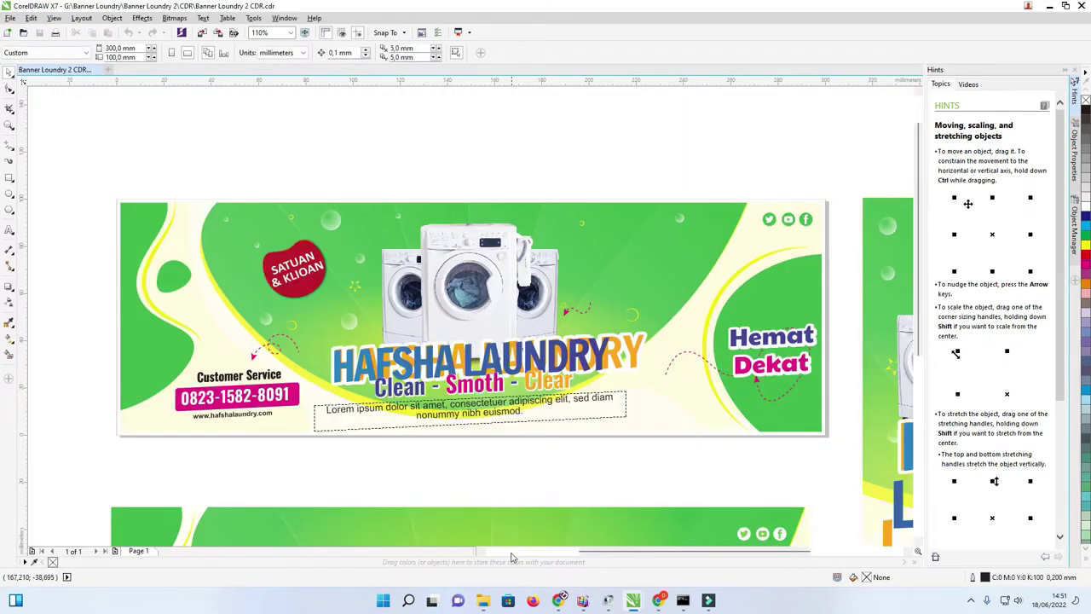
click(483, 604)
Open the three Photoshop banner files from the PSD folder together
click(246, 59)
click(209, 137)
double_click(209, 137)
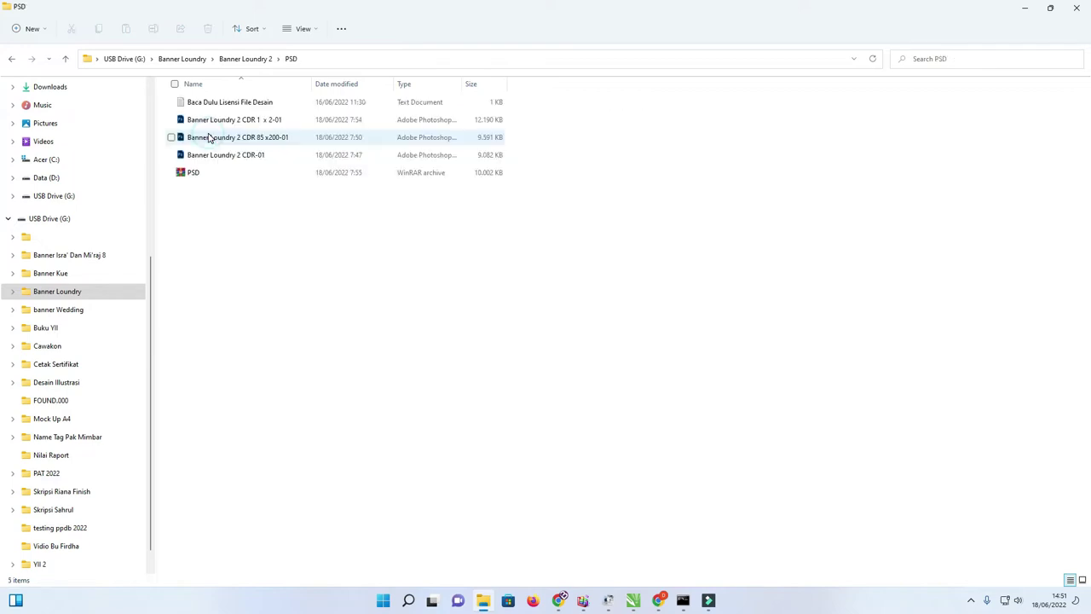
click(210, 120)
ctrl+click(222, 139)
ctrl+click(223, 156)
right_click(225, 159)
click(256, 194)
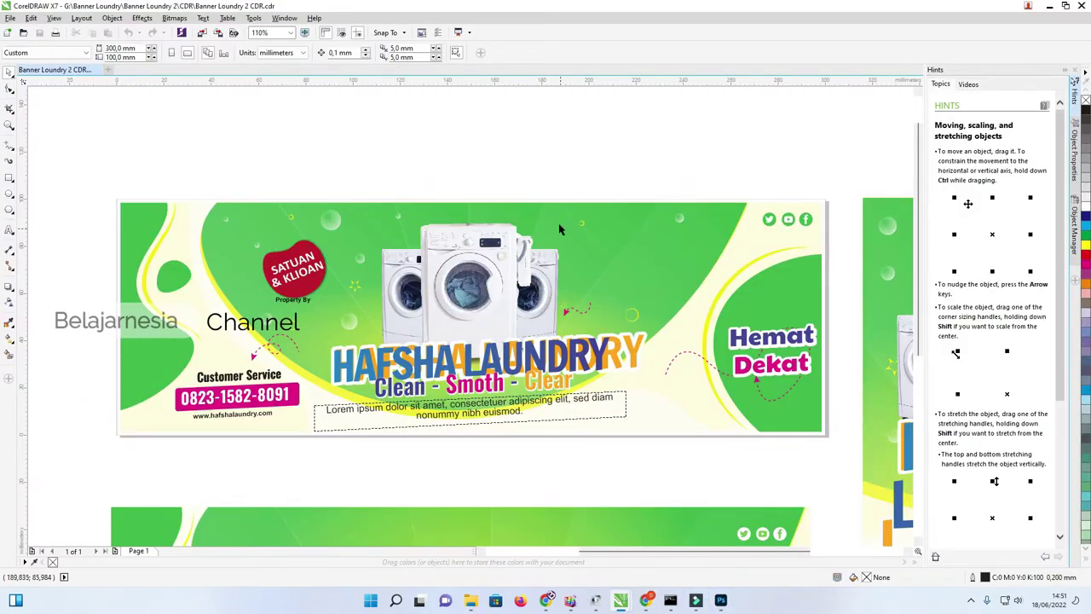
Group the vertical banner's 22 objects into one group
scroll(548, 166, down, 2)
scroll(548, 168, down, 2)
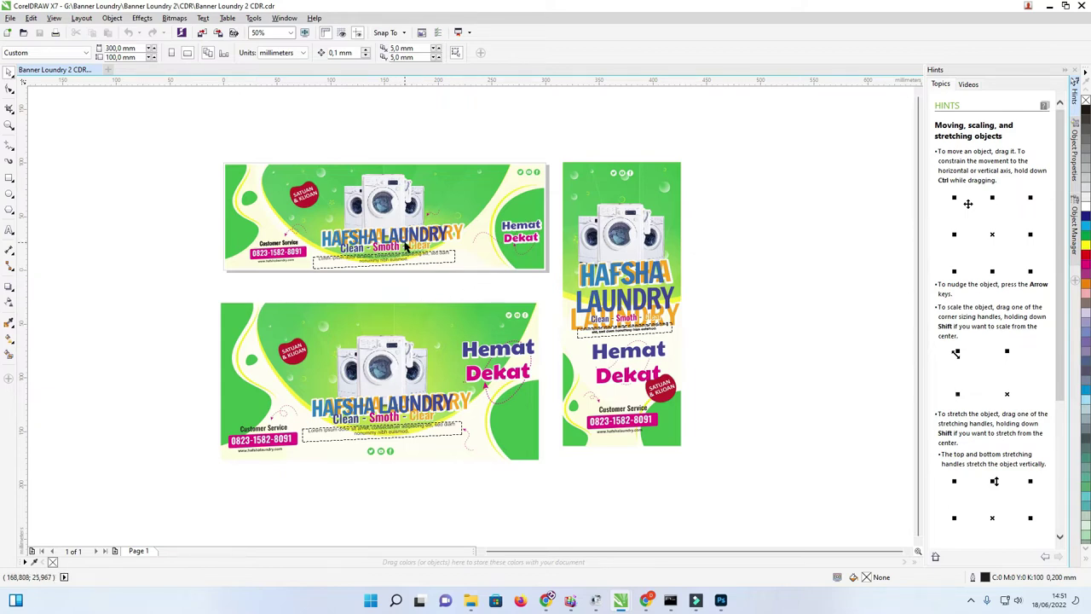
scroll(409, 238, up, 2)
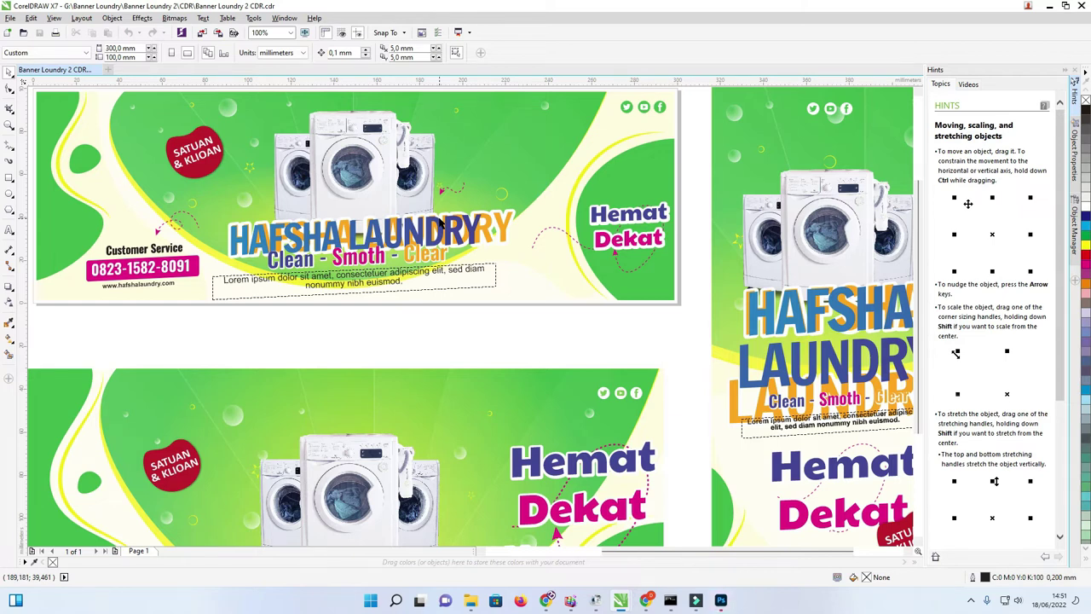
scroll(440, 223, down, 2)
drag(210, 292, 557, 492)
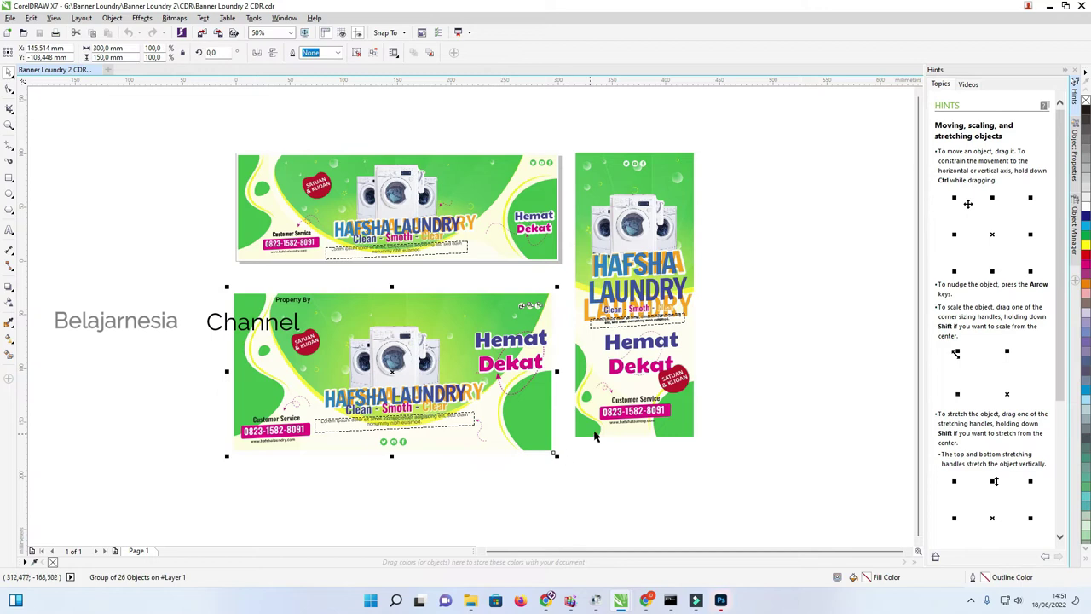
drag(804, 479, 572, 147)
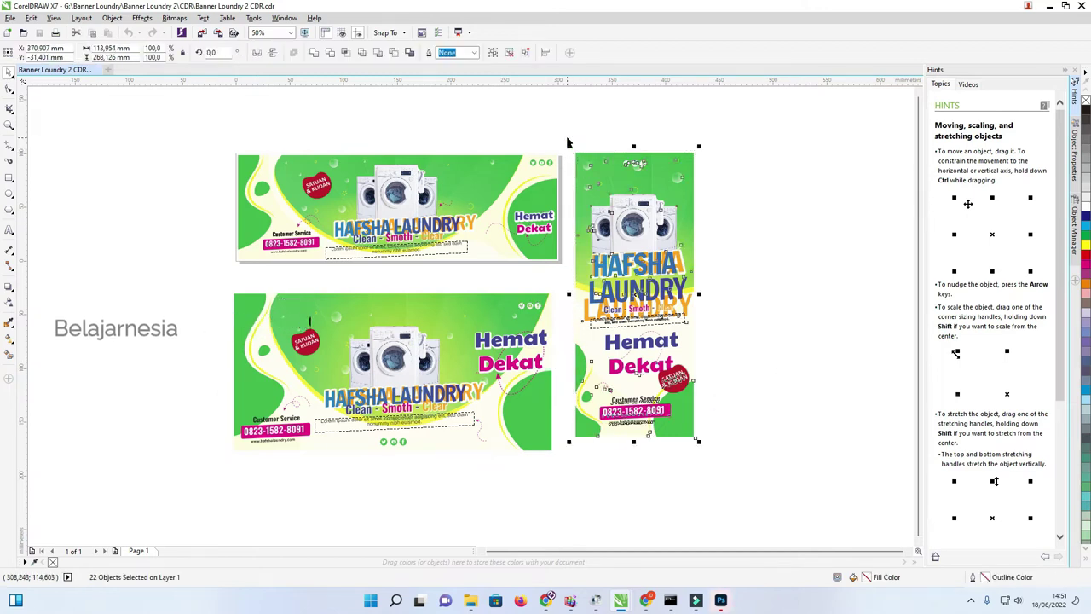
key(ctrl+g)
Move the vertical banner and lower banner left, away from the top banner
scroll(750, 217, down, 1)
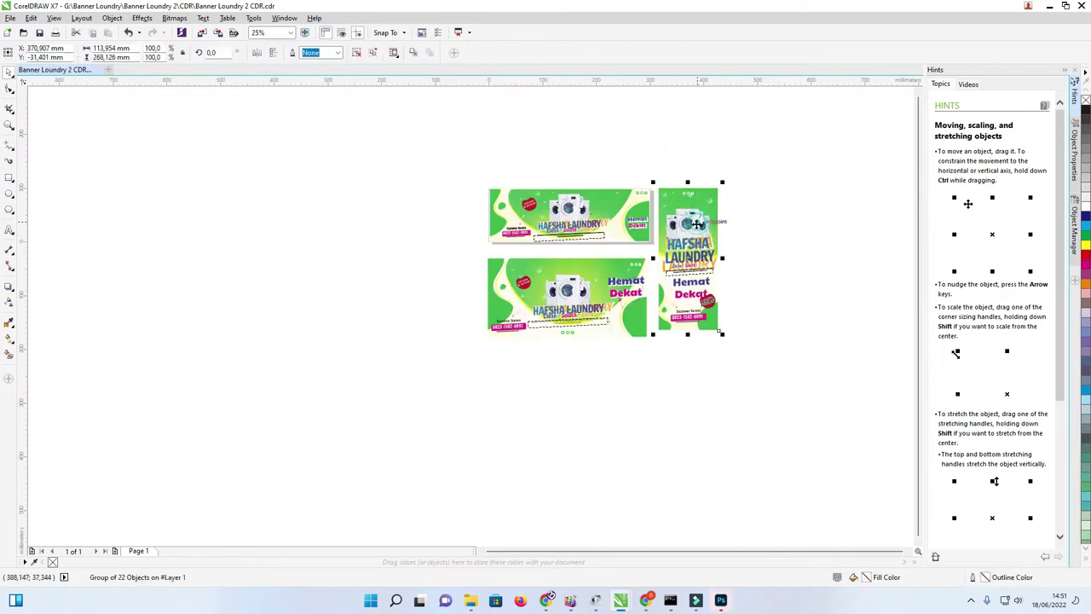
shift+click(603, 292)
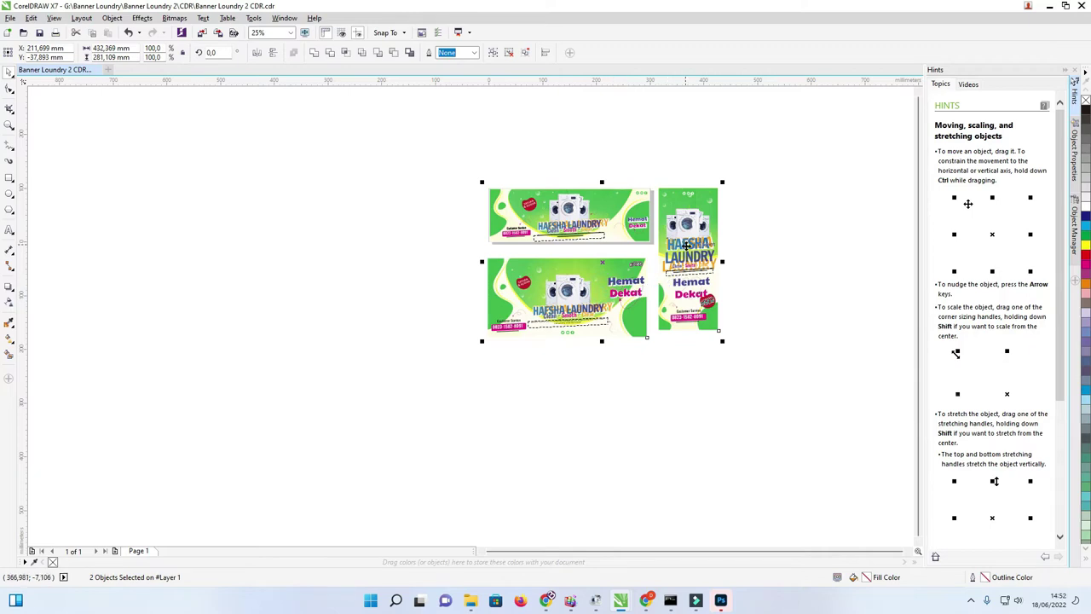
scroll(533, 237, up, 1)
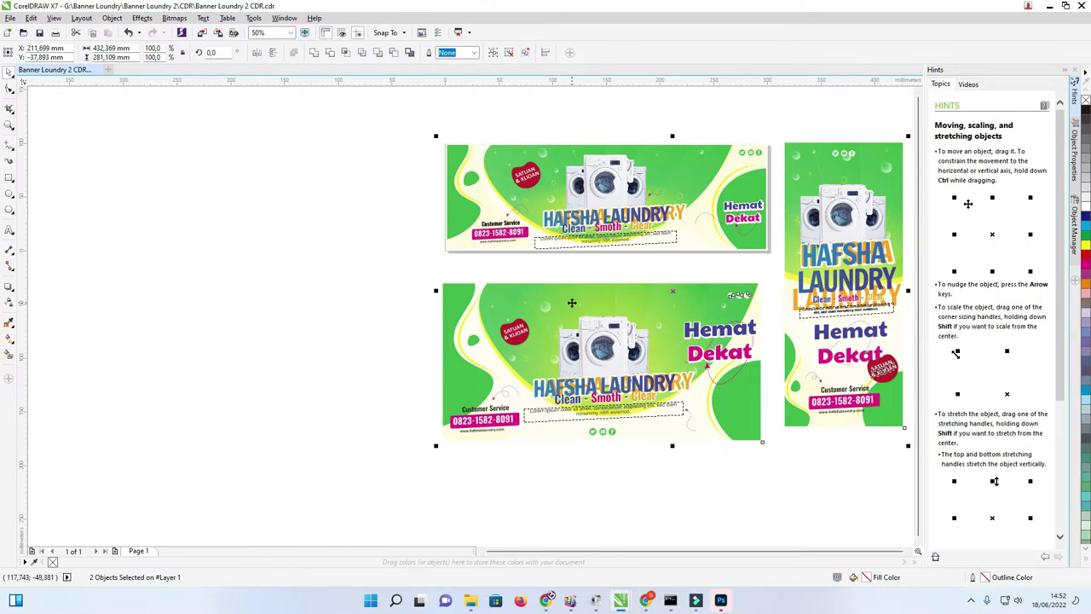
drag(844, 277, 309, 279)
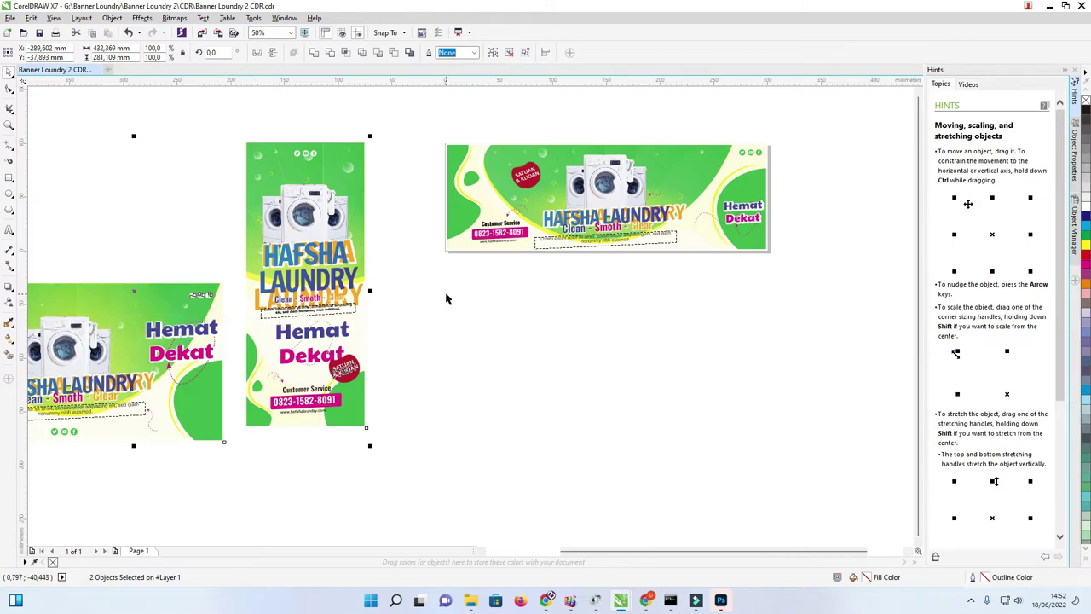
Zoom in on the top horizontal banner
key(z)
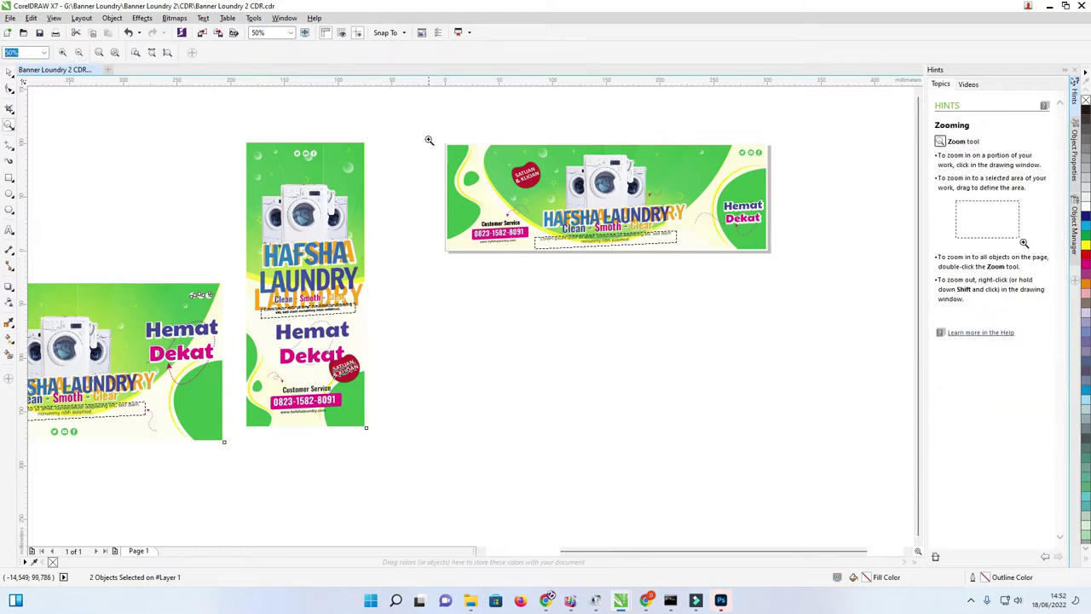
drag(423, 122, 858, 274)
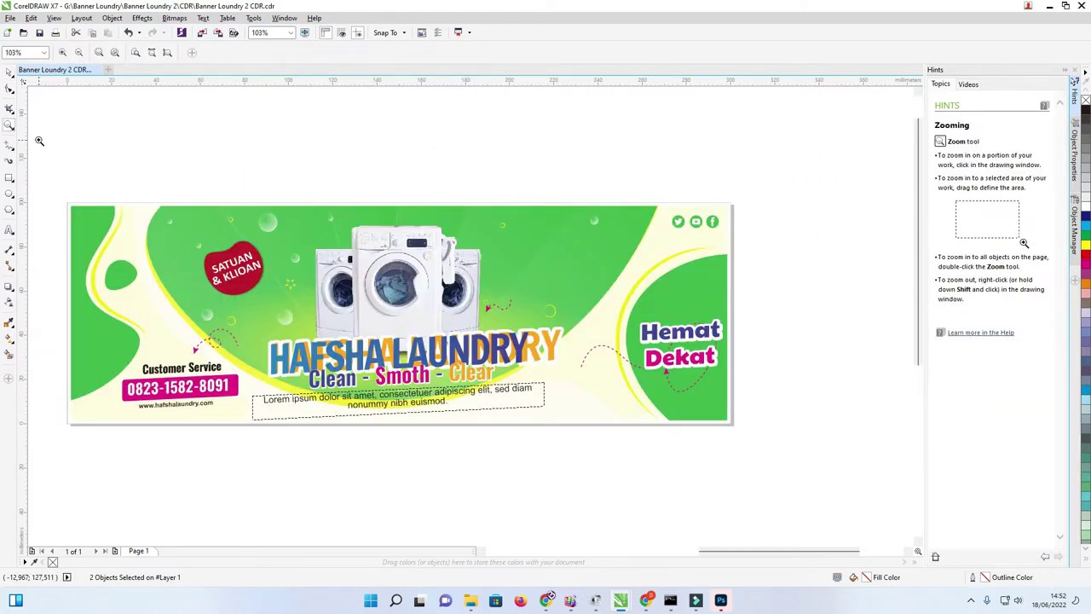
click(10, 73)
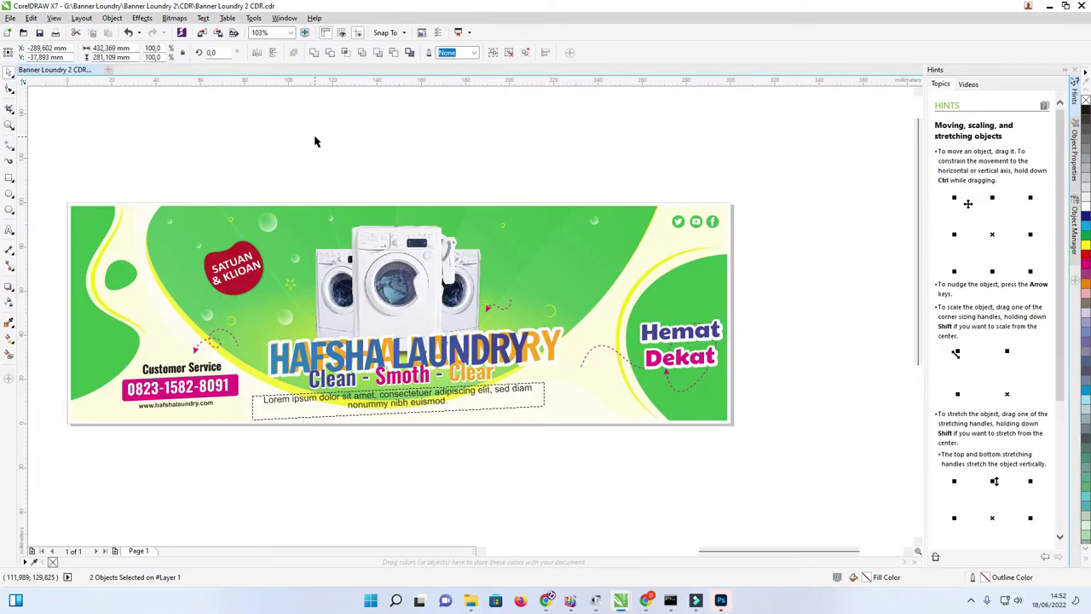
Select the washing-machine group on the top banner and check its context menu
click(401, 281)
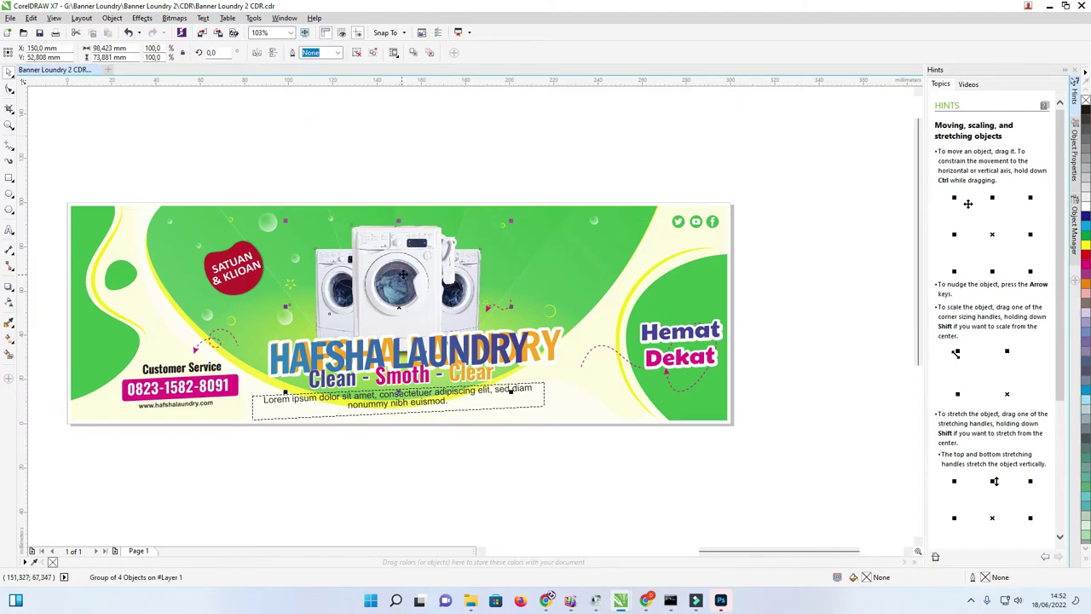
click(586, 257)
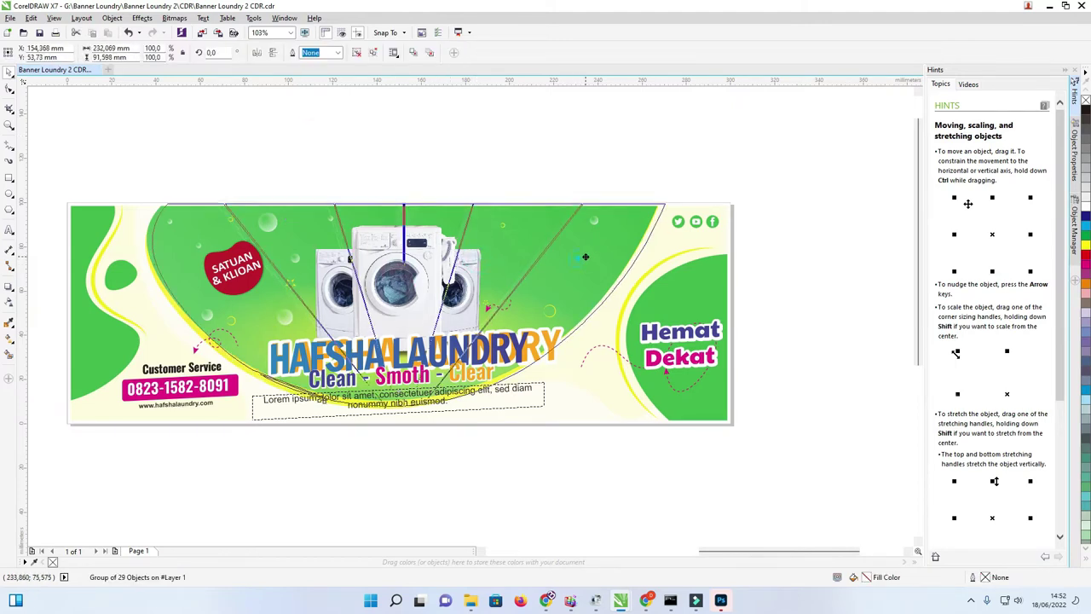
click(540, 161)
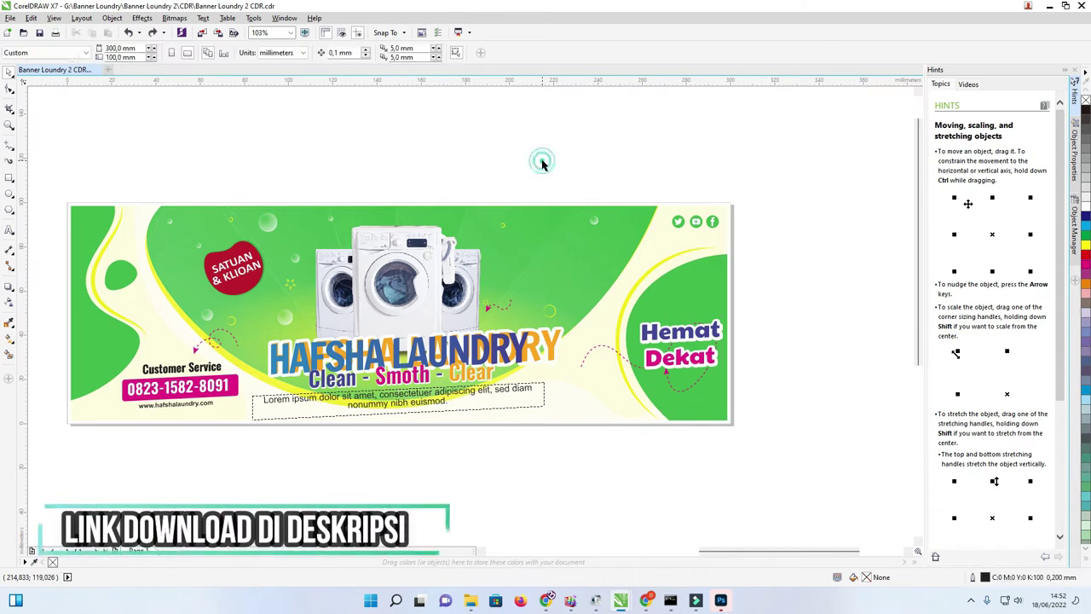
scroll(541, 162, down, 2)
scroll(503, 218, up, 2)
click(474, 226)
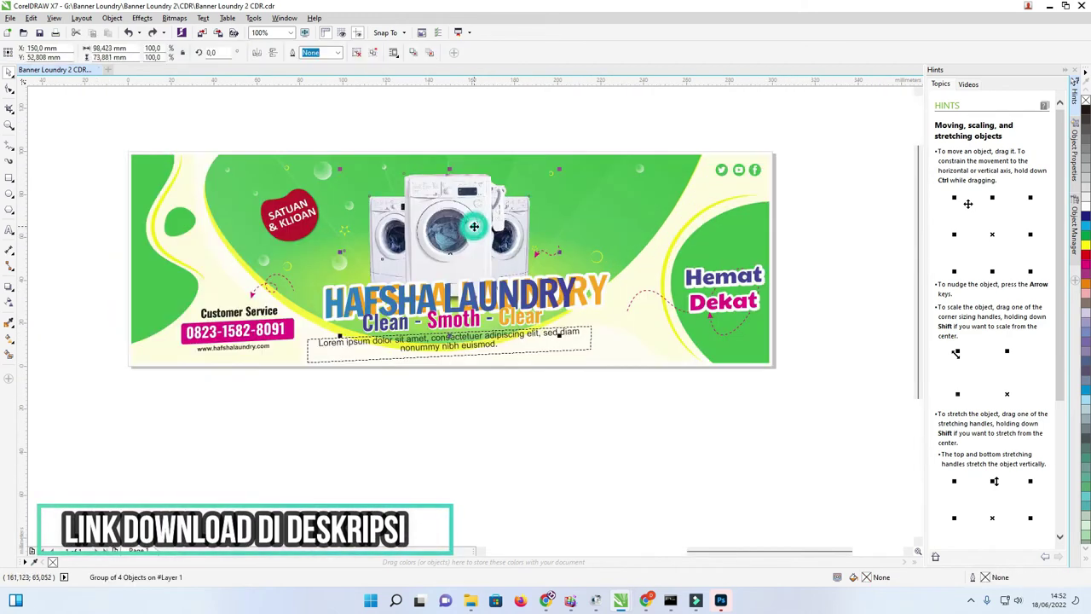
right_click(476, 229)
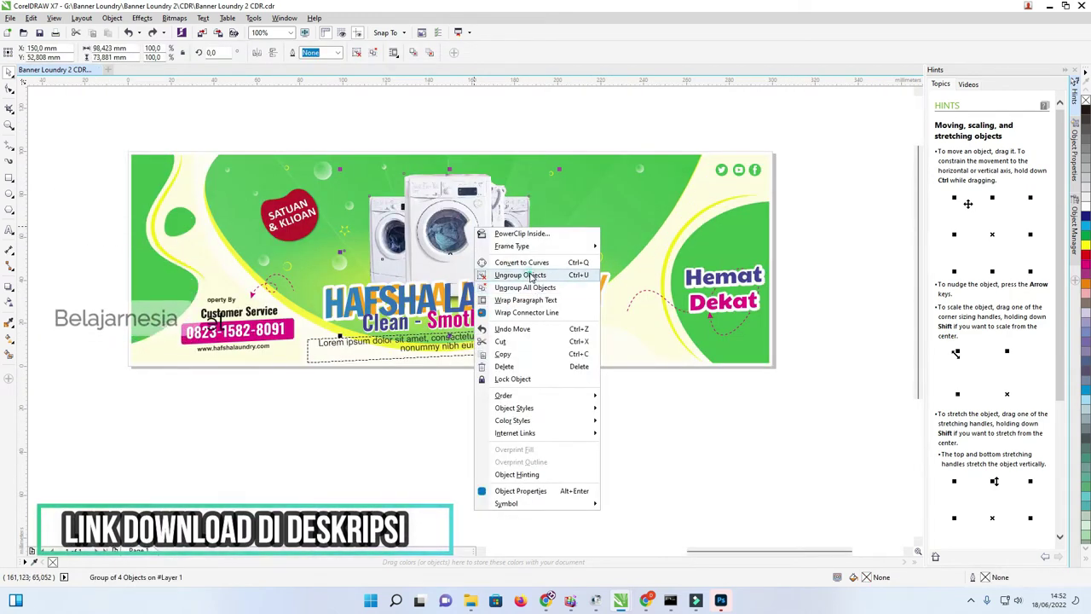
click(825, 271)
click(826, 269)
Move the washing machines up toward the banner's top edge
click(516, 261)
drag(465, 232, 476, 178)
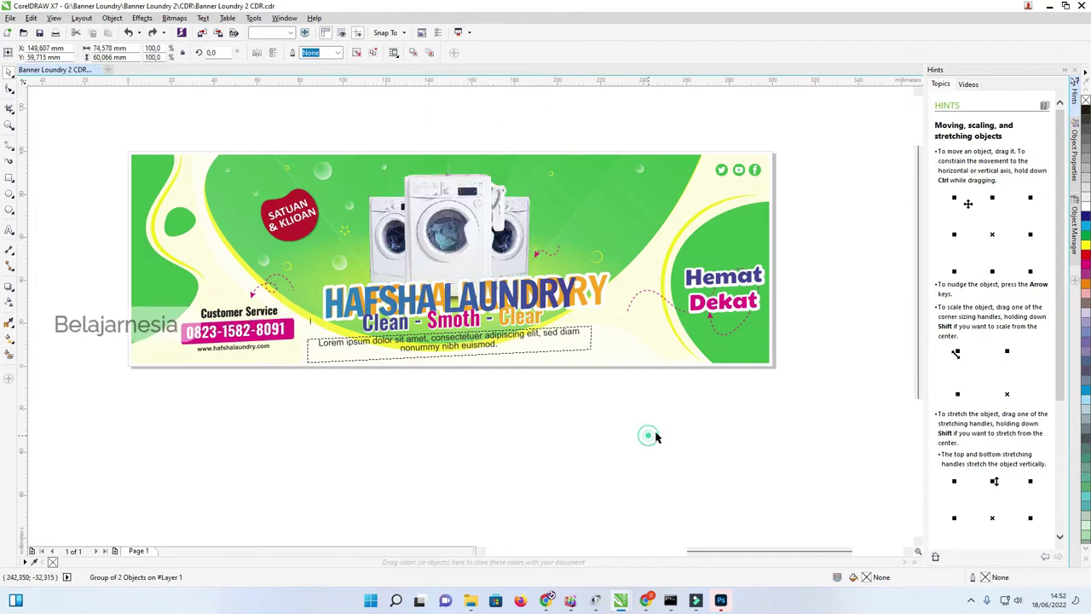
drag(919, 307, 919, 325)
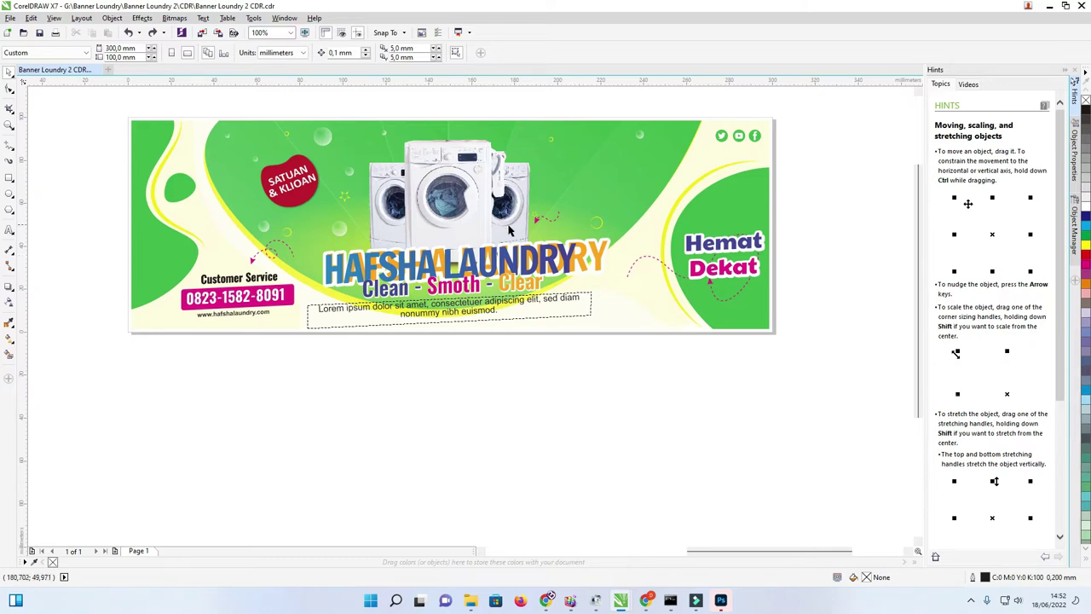
Move the HAFSHA LAUNDRY headline group below the banner
click(501, 266)
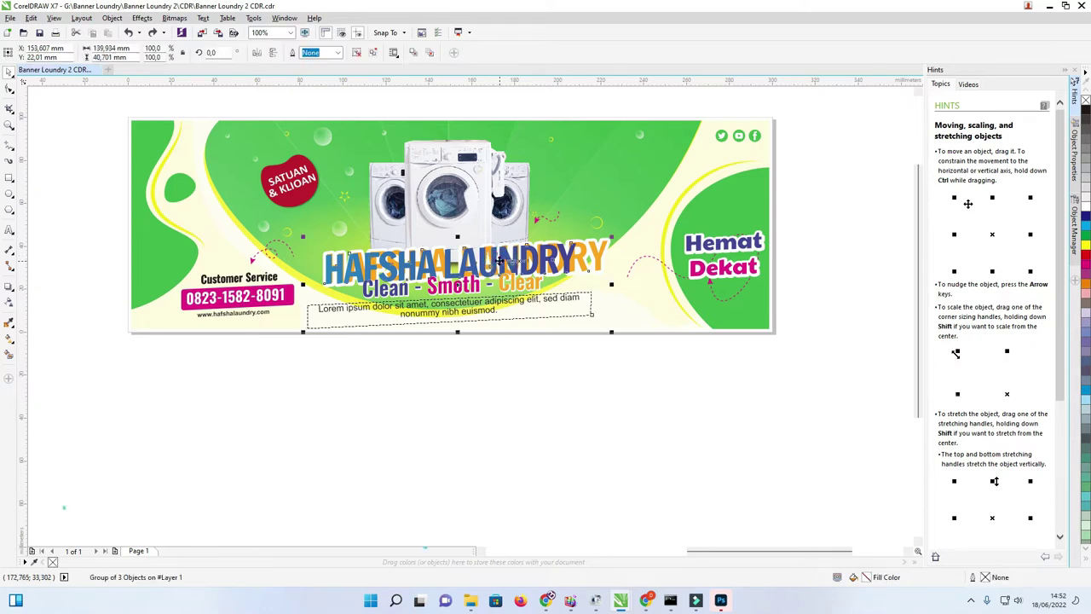
drag(501, 261, 509, 414)
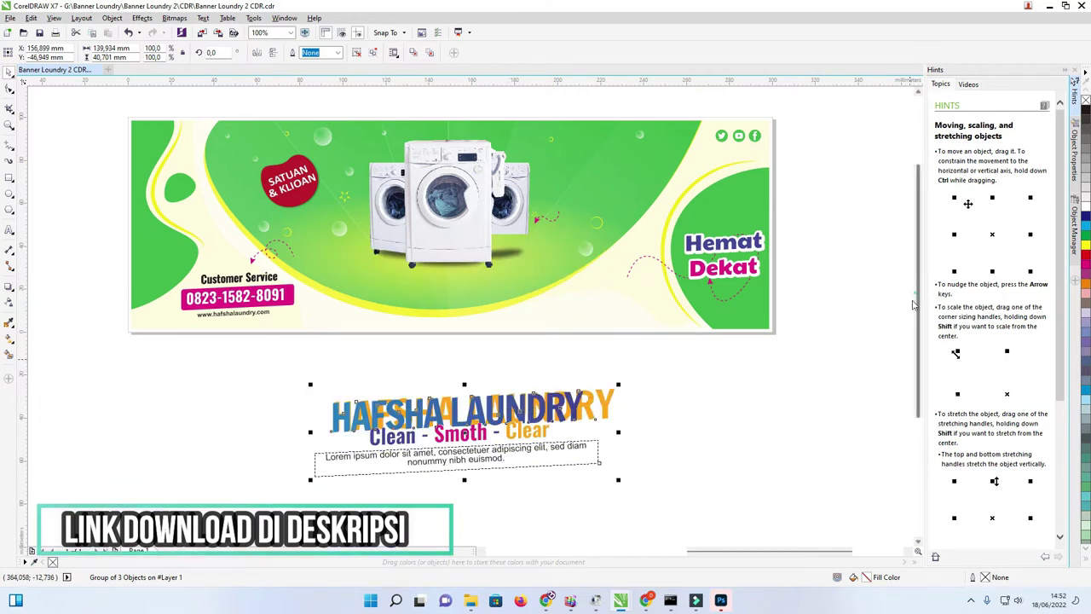
scroll(921, 295, down, 1)
Ungroup the headline group repeatedly until its pieces are separate
right_click(561, 378)
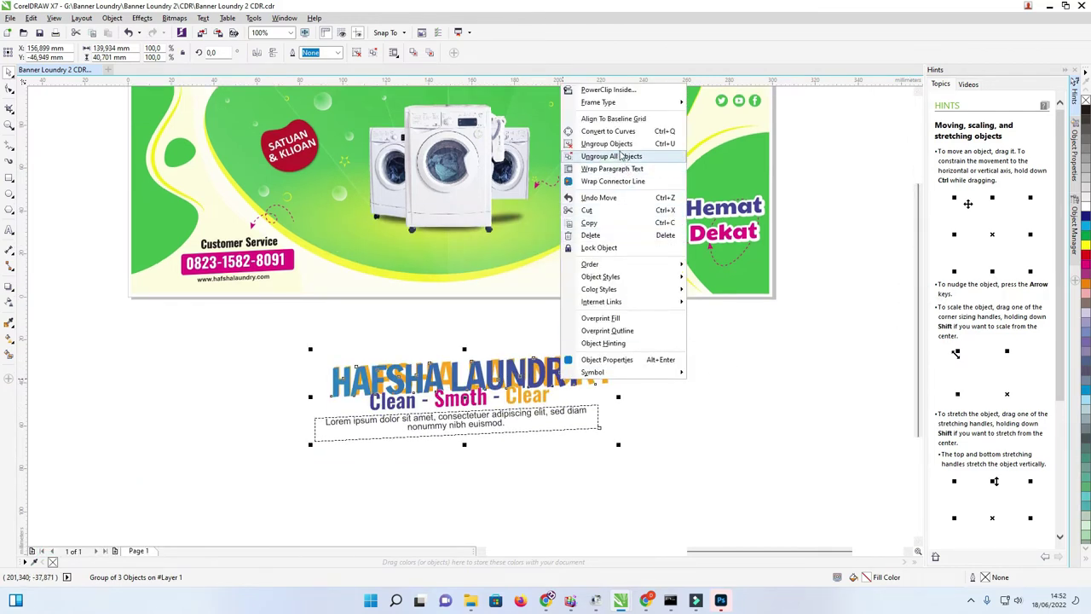
click(606, 143)
click(628, 360)
click(578, 372)
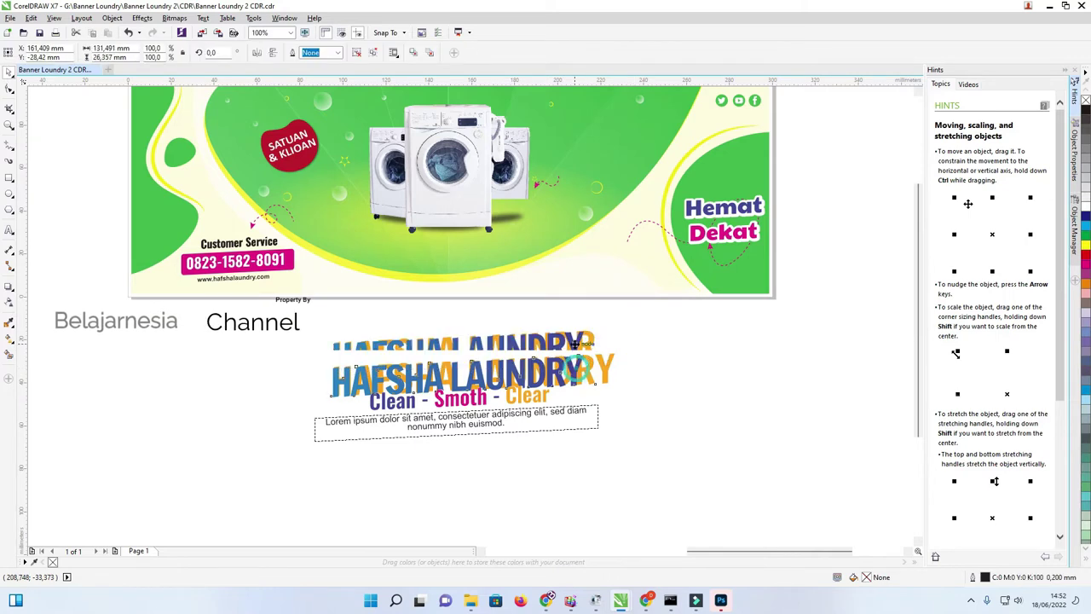
right_click(573, 366)
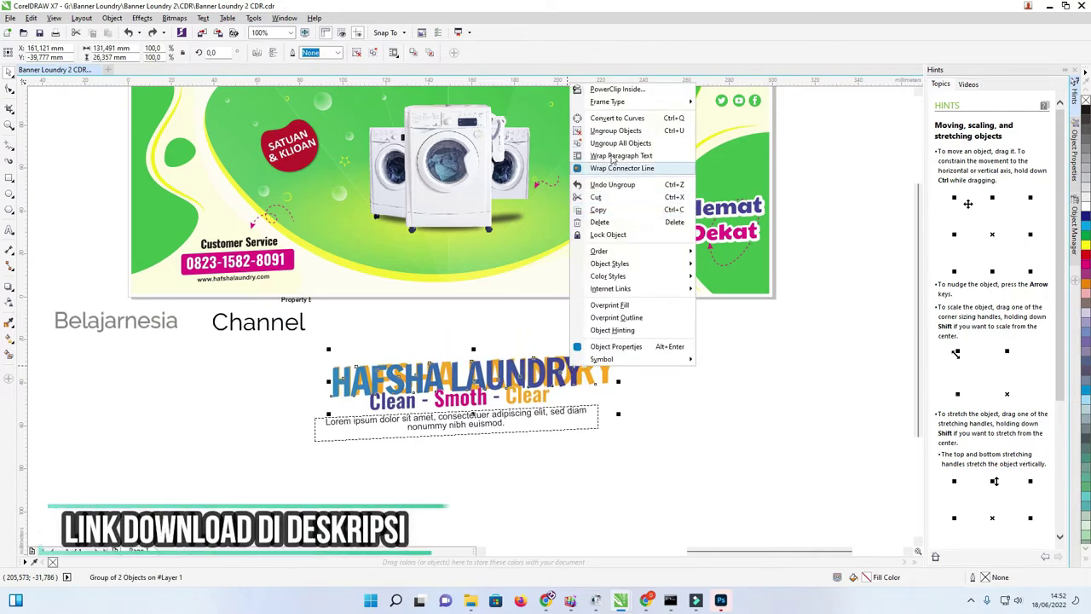
click(615, 130)
click(630, 370)
mouse_move(576, 372)
mouse_down()
mouse_move(577, 318)
mouse_move(573, 366)
mouse_up()
right_click(573, 366)
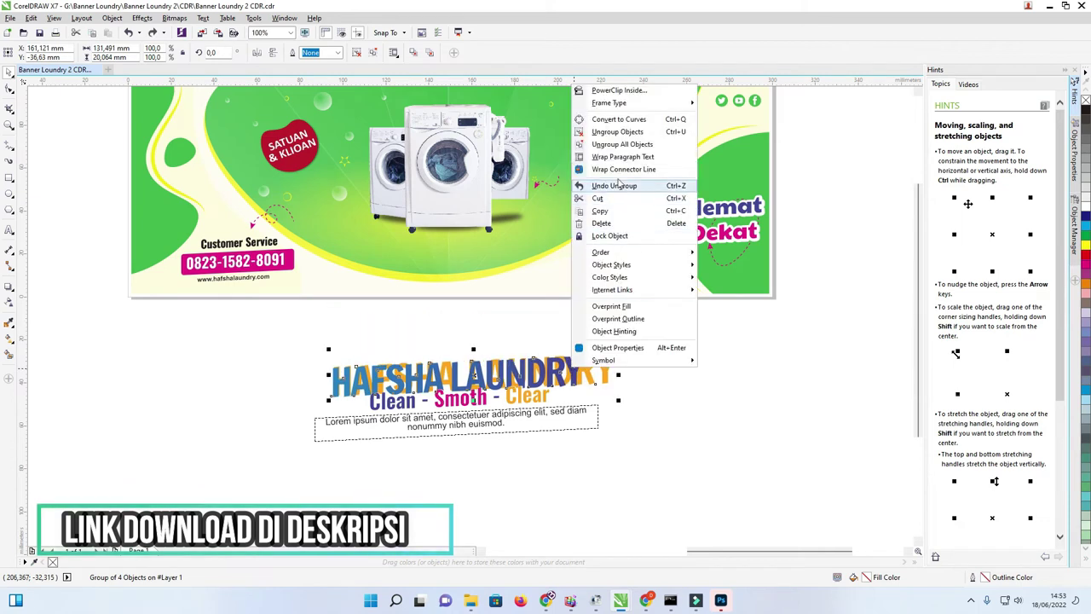
click(613, 137)
click(619, 321)
Place the blue HAFSHA LAUNDRY title above the orange one
mouse_move(556, 386)
mouse_down()
mouse_move(555, 353)
mouse_move(485, 315)
mouse_up()
scroll(484, 315, up, 2)
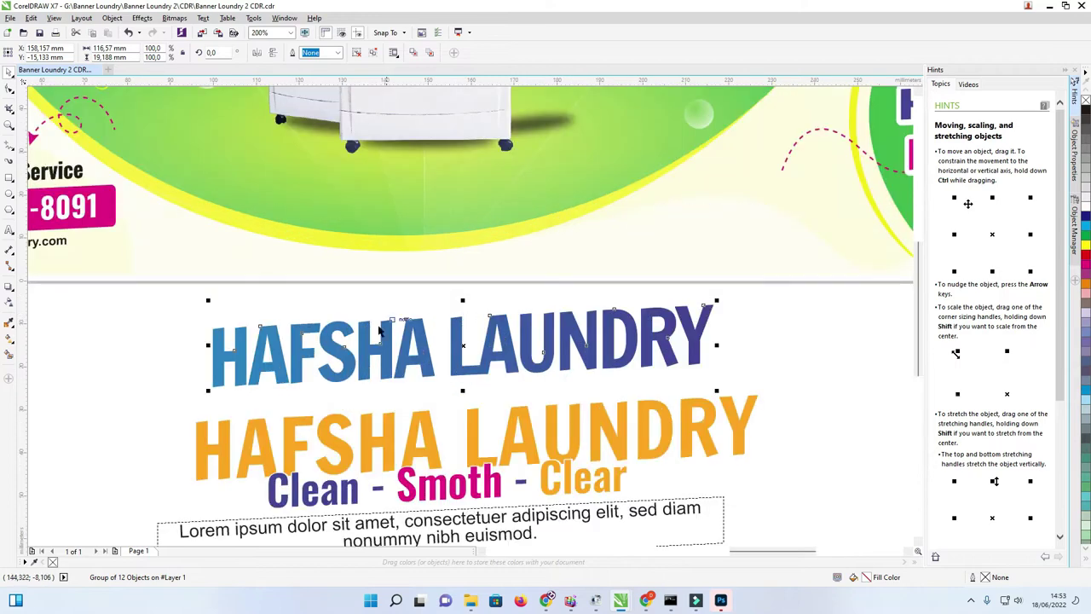
right_click(451, 338)
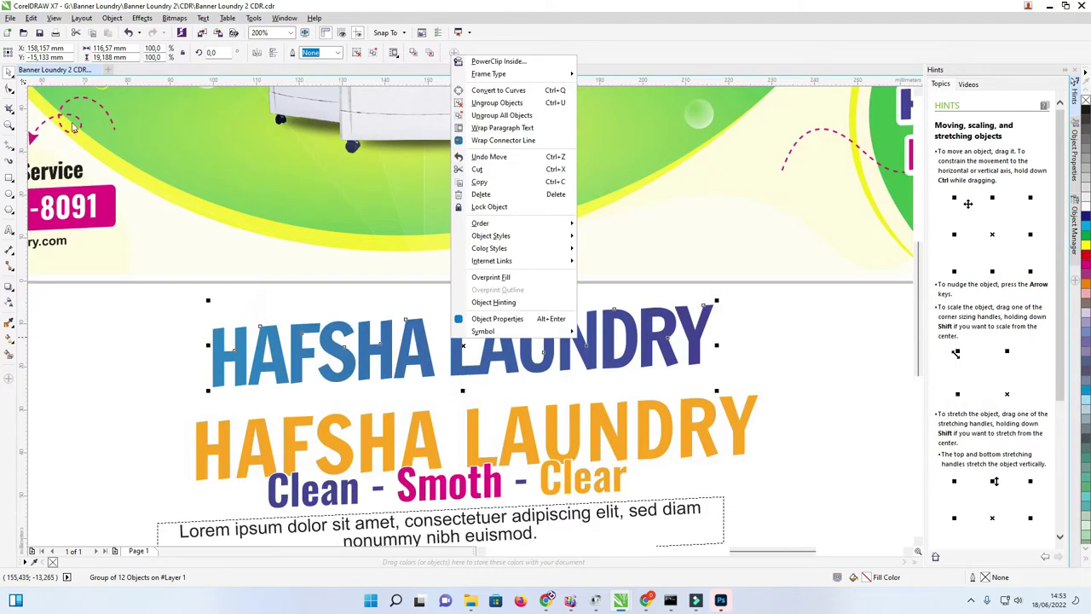
click(14, 88)
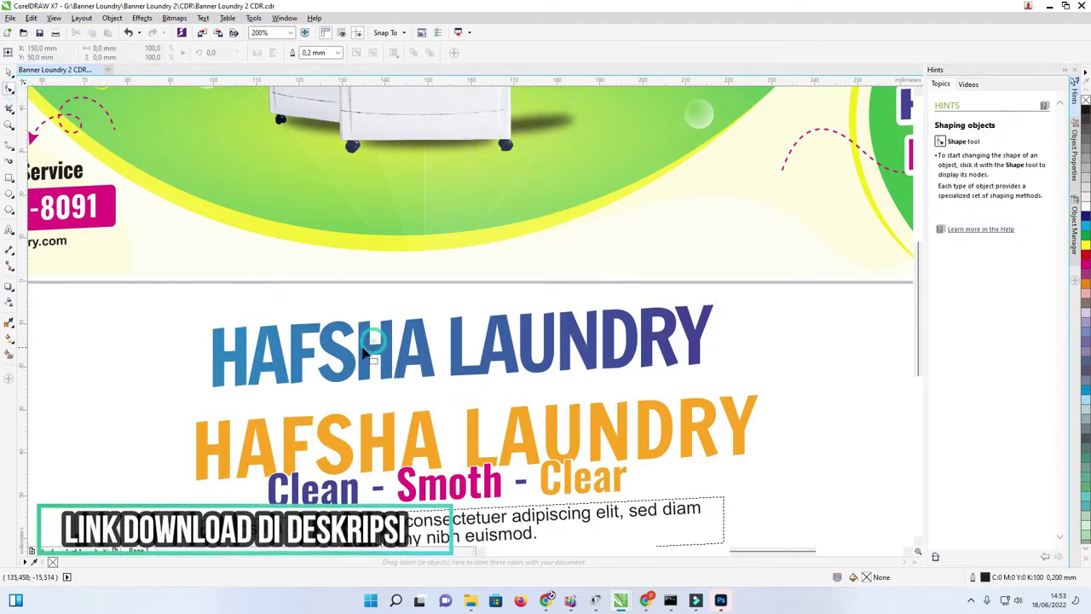
Ungroup the blue title into individual letters and inspect them as curves
click(6, 74)
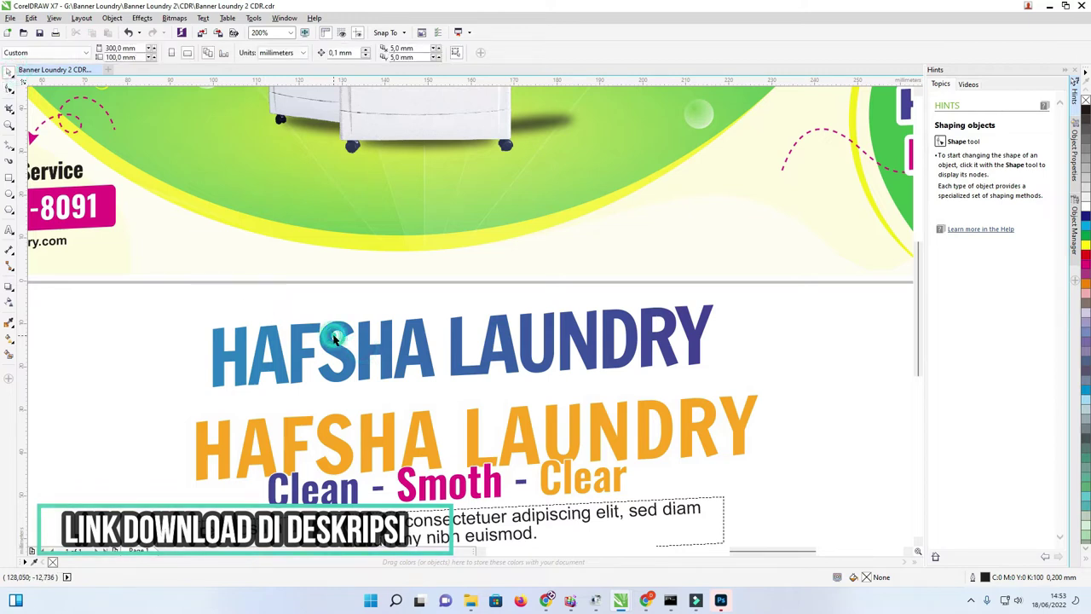
click(331, 332)
right_click(331, 333)
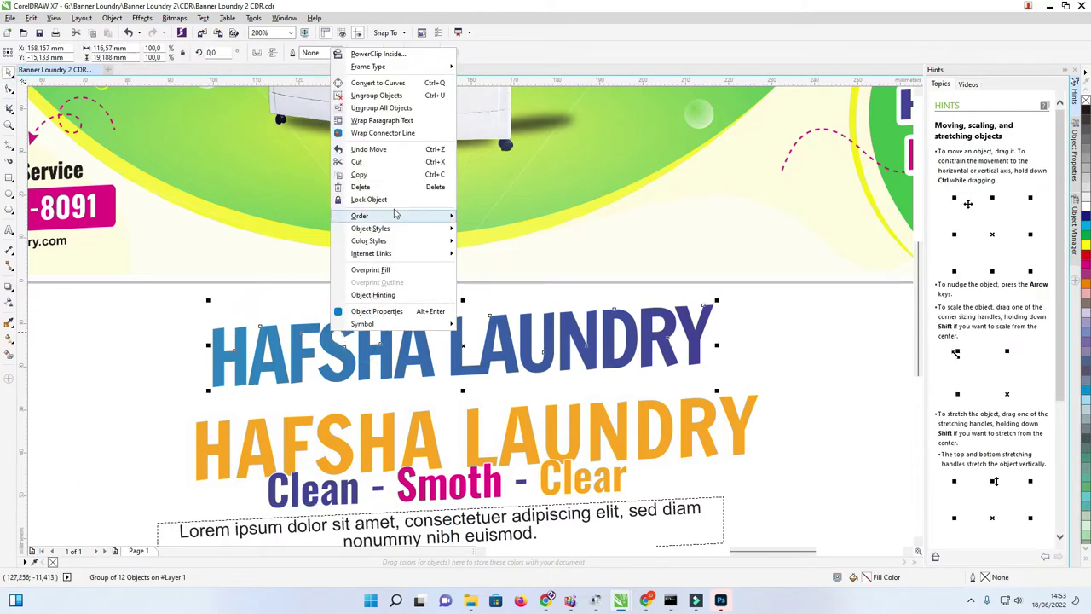
click(375, 109)
click(223, 358)
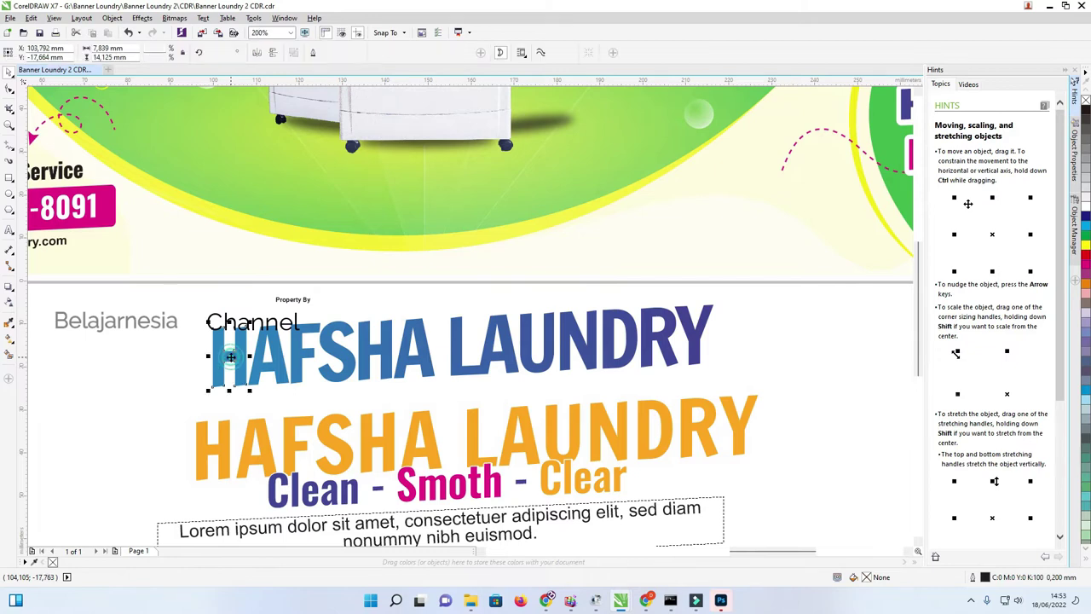
click(9, 89)
click(286, 341)
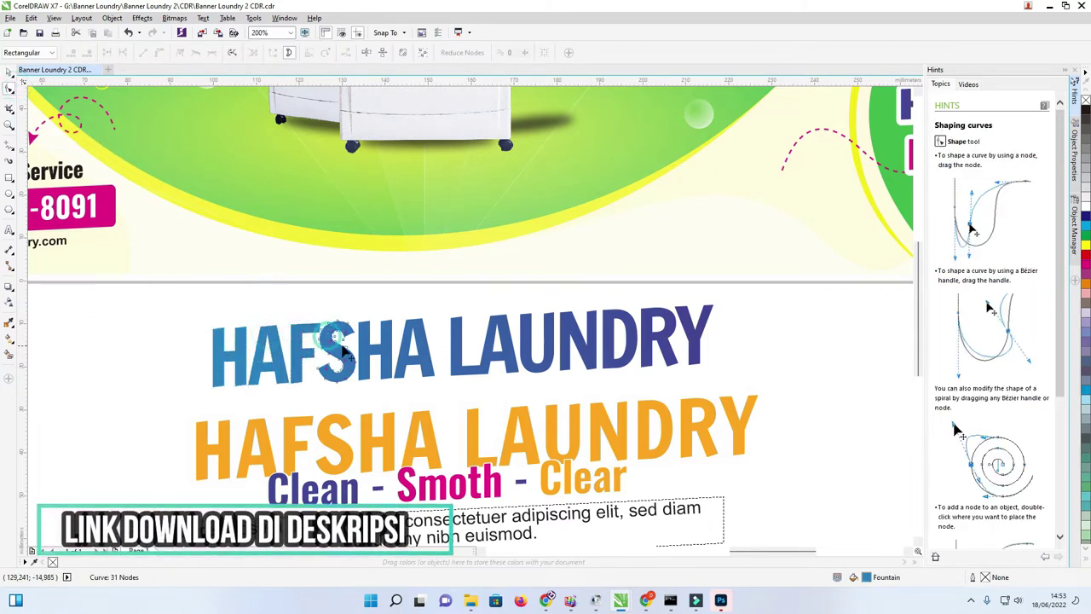
click(375, 348)
key(space)
click(409, 349)
Select the orange HAFSHA LAUNDRY text and bring up its options
scroll(349, 348, down, 2)
click(369, 398)
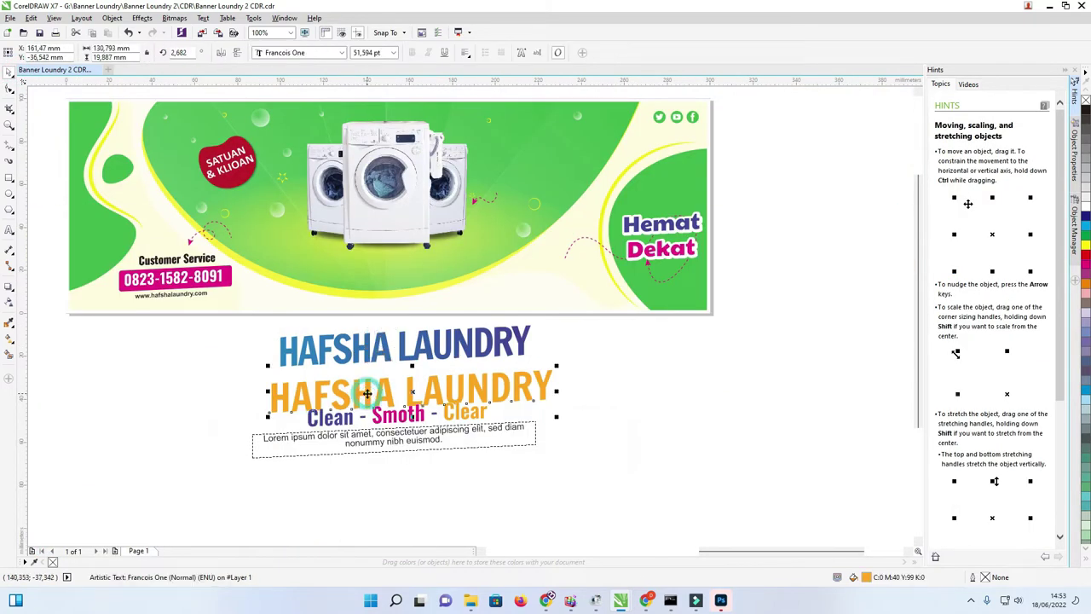
drag(369, 398, 366, 403)
right_click(367, 400)
mouse_move(396, 294)
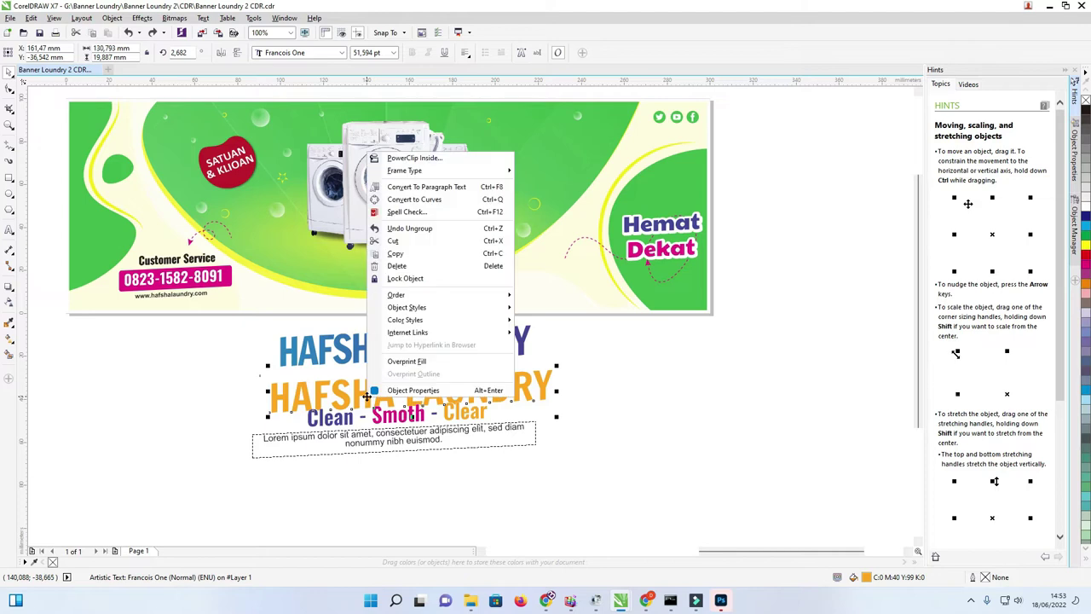
Replace HAFSHA with RIANA in the orange title
double_click(337, 389)
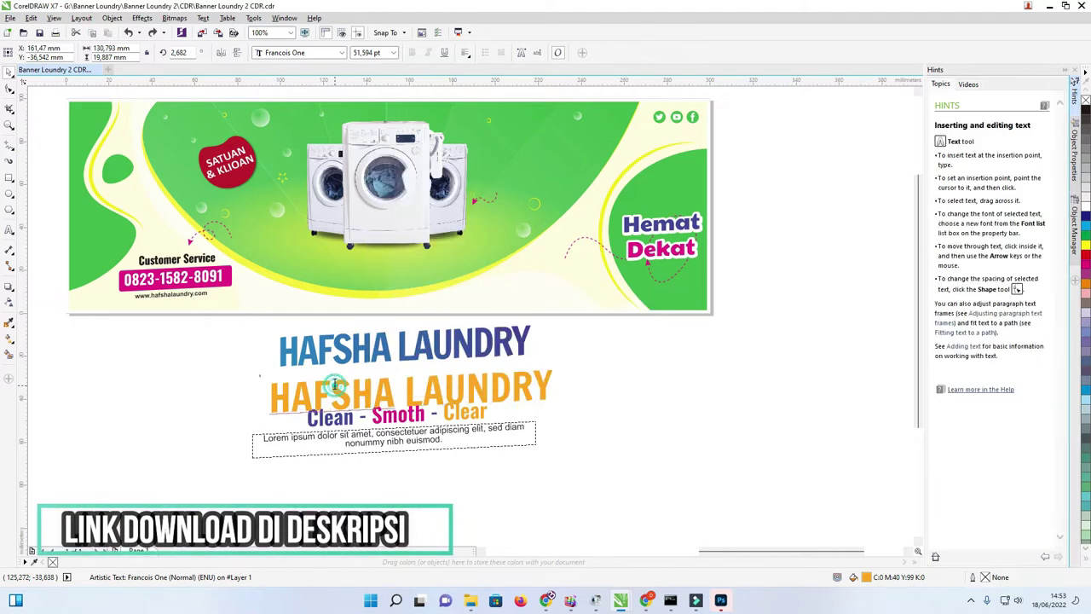
drag(271, 390, 394, 389)
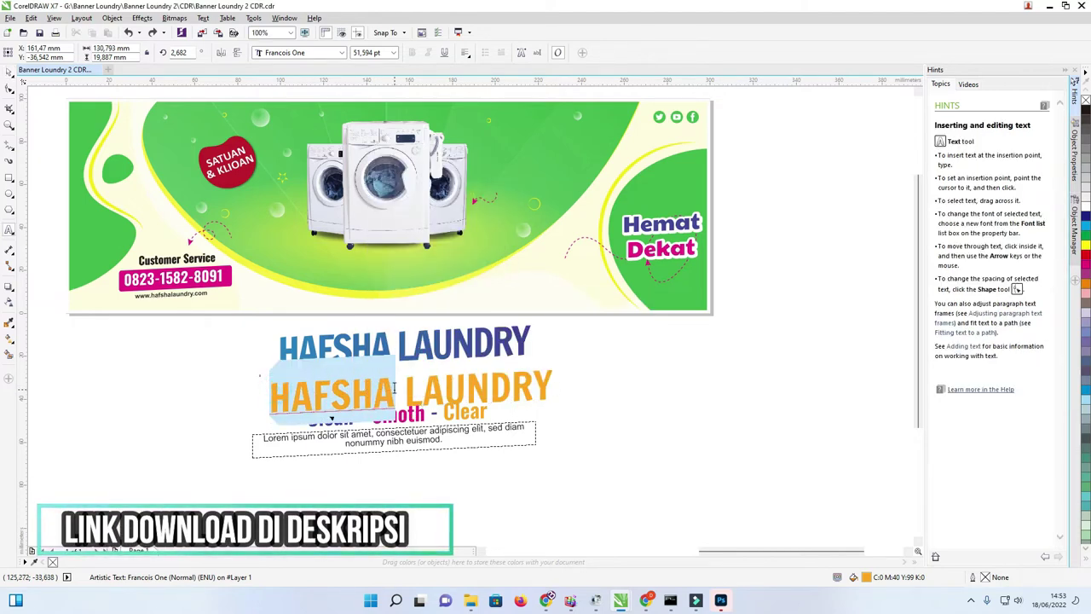
text(rian)
key(BackSpace)
key(BackSpace)
key(BackSpace)
key(BackSpace)
text(RIANA)
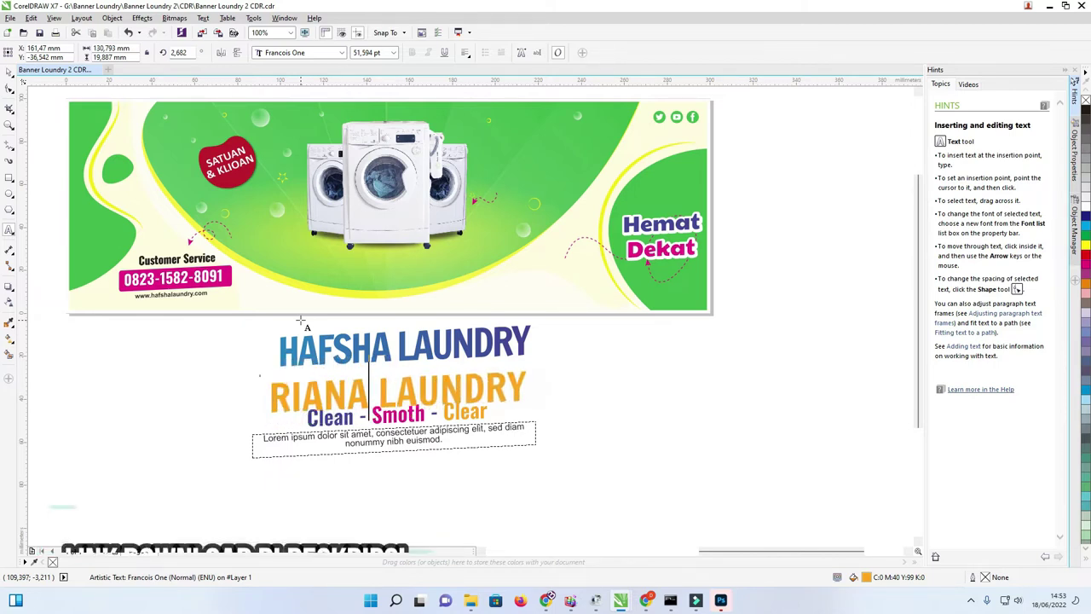
click(10, 89)
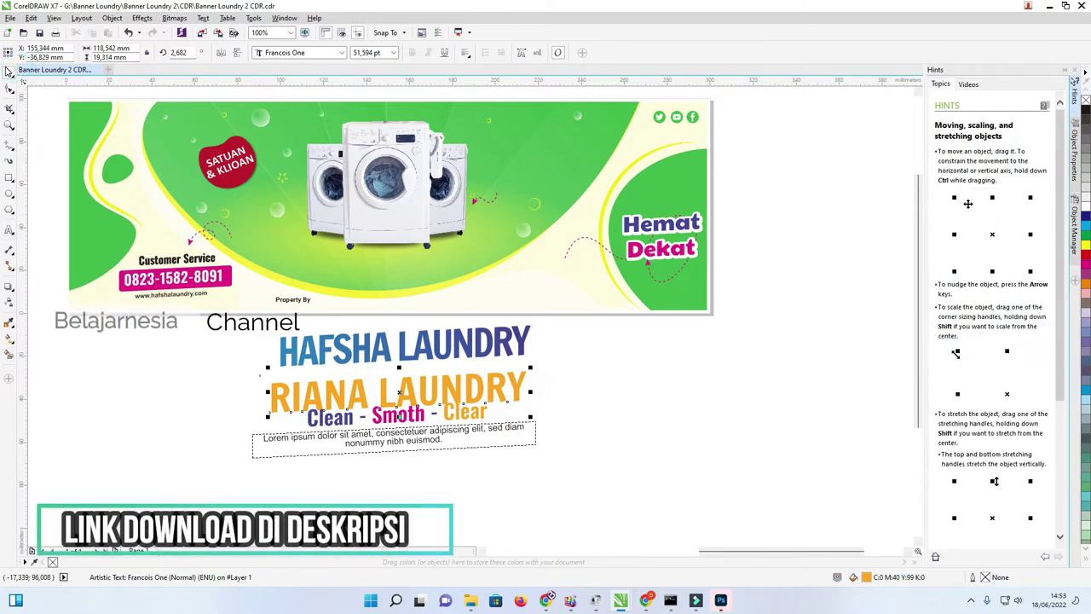
Position RIANA LAUNDRY on the green banner beneath the washing machines
click(375, 422)
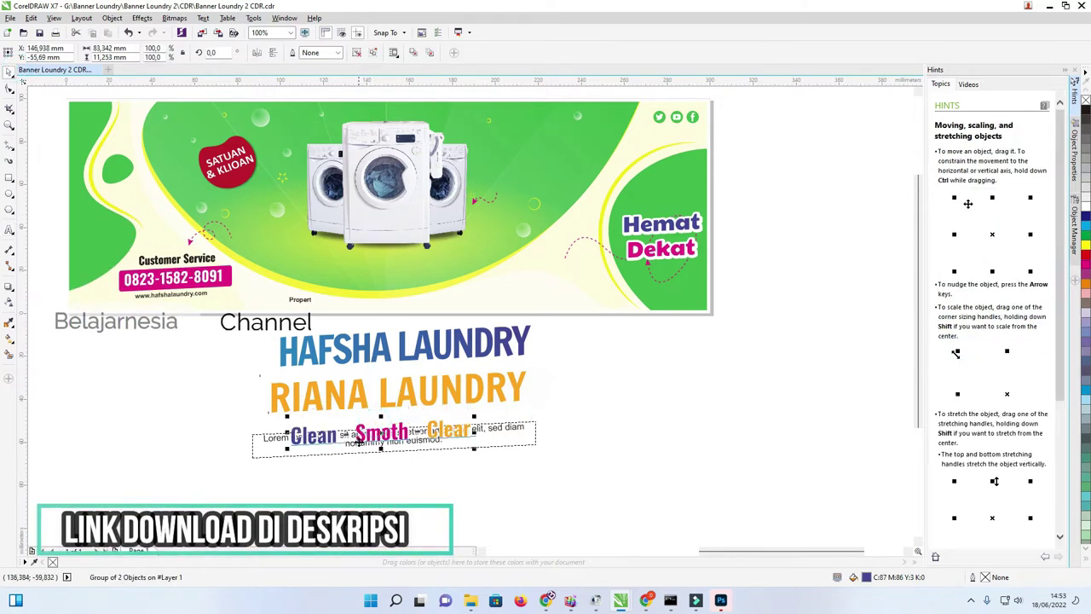
click(490, 394)
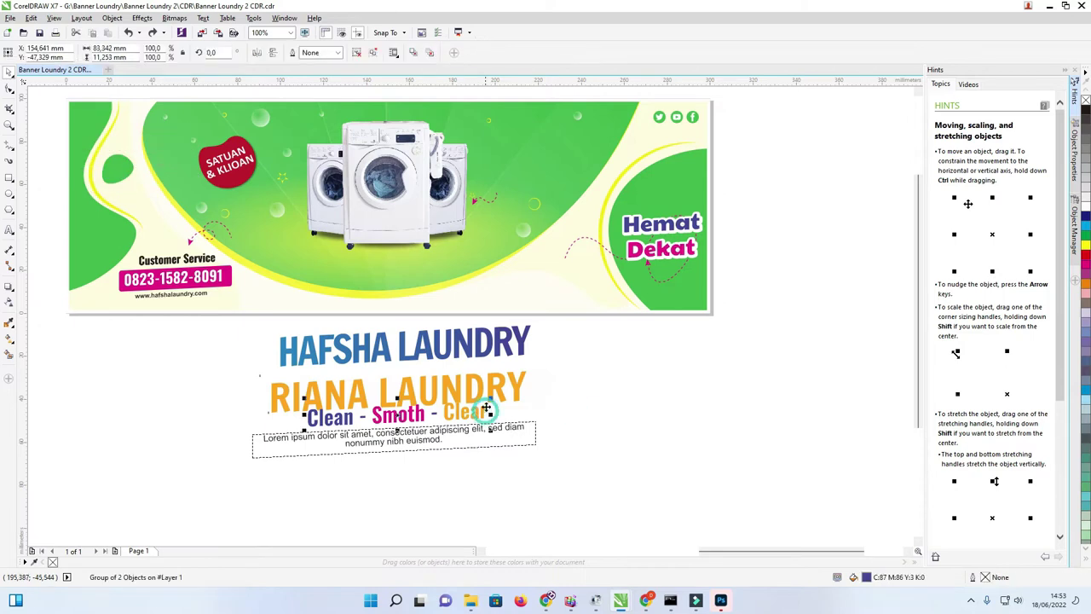
drag(499, 379, 495, 255)
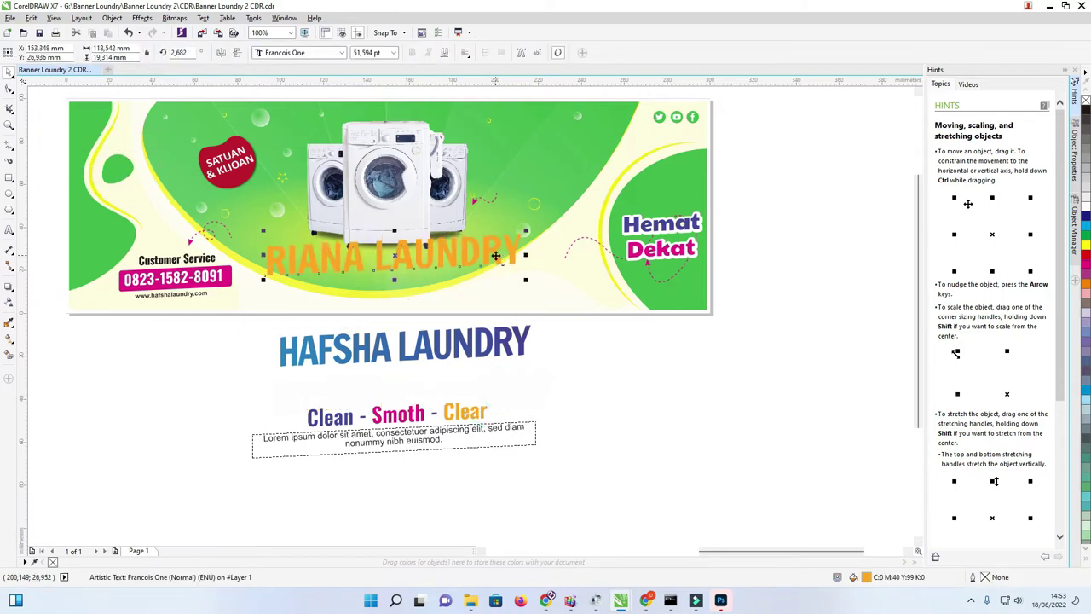
click(410, 260)
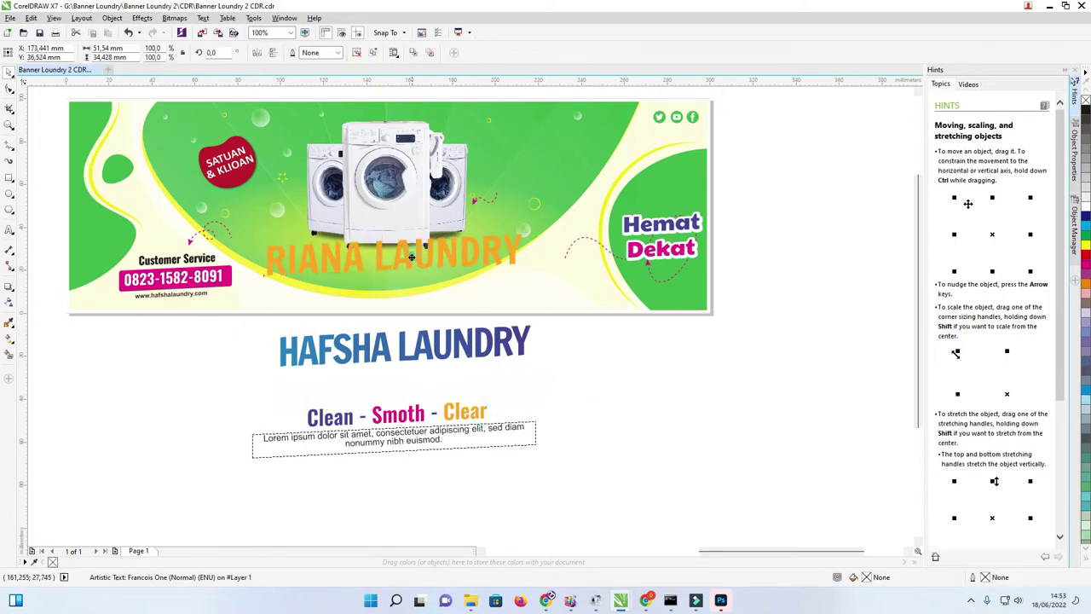
click(466, 264)
drag(473, 253, 473, 261)
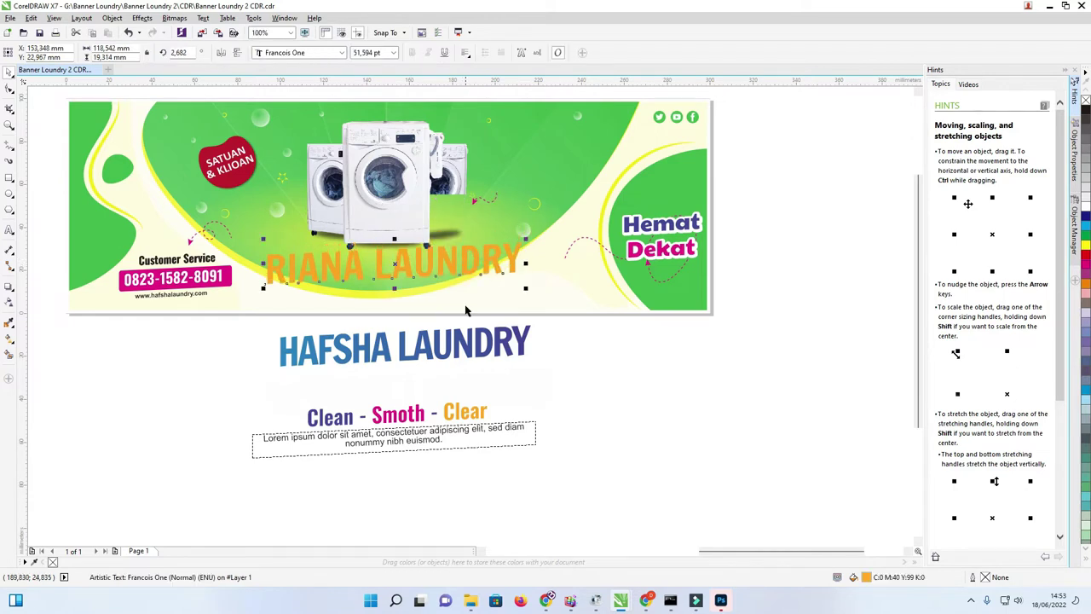
drag(450, 152, 477, 149)
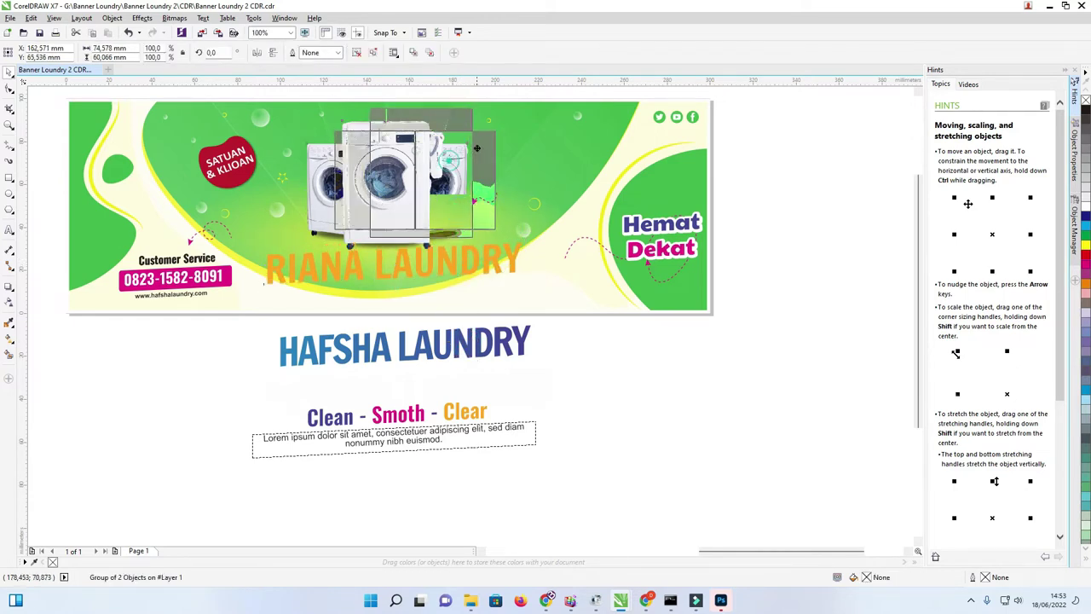
key(ctrl+z)
click(483, 343)
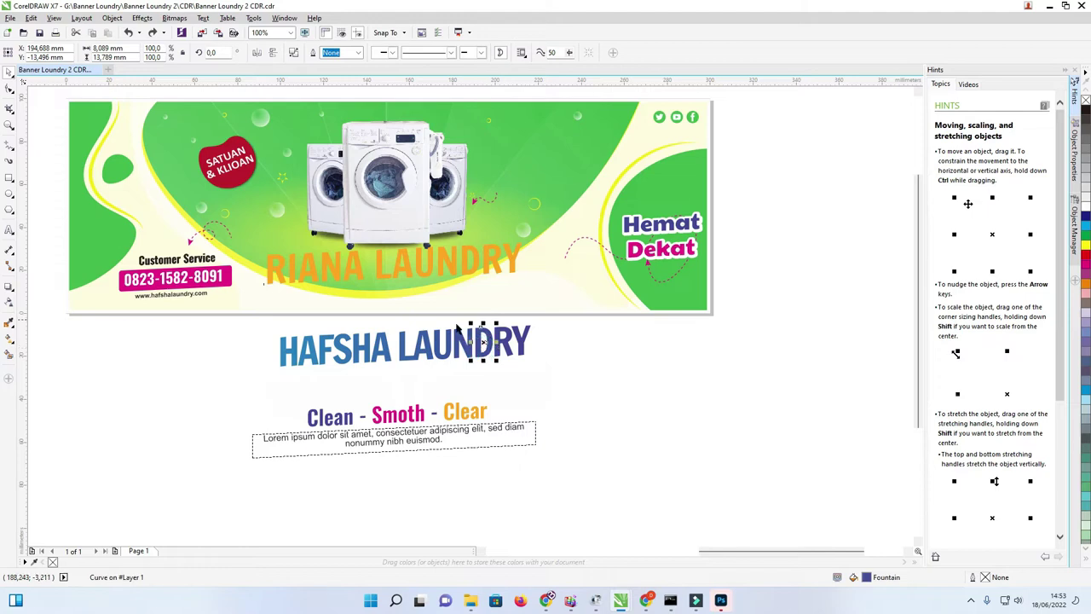
click(420, 269)
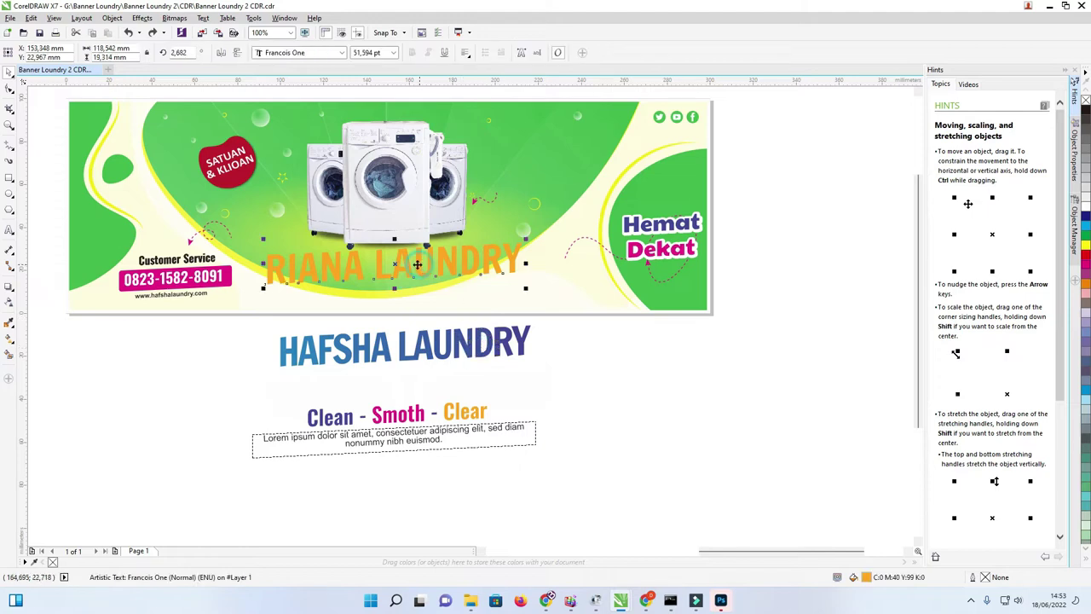
Give RIANA LAUNDRY a gradient fill, its end colour sampled from blue HAFSHA LAUNDRY
click(10, 340)
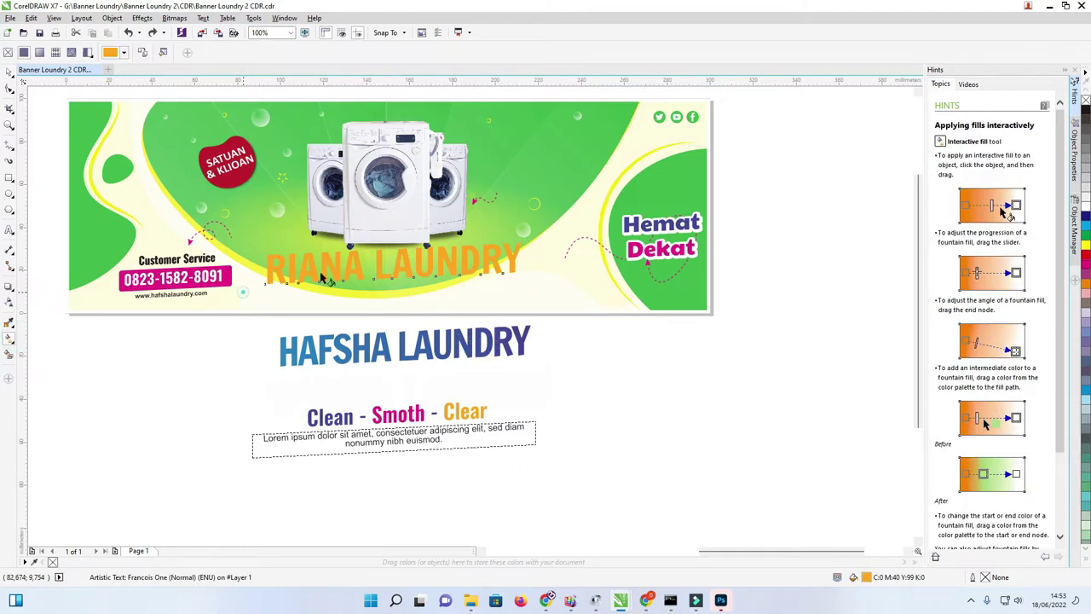
drag(238, 289, 564, 229)
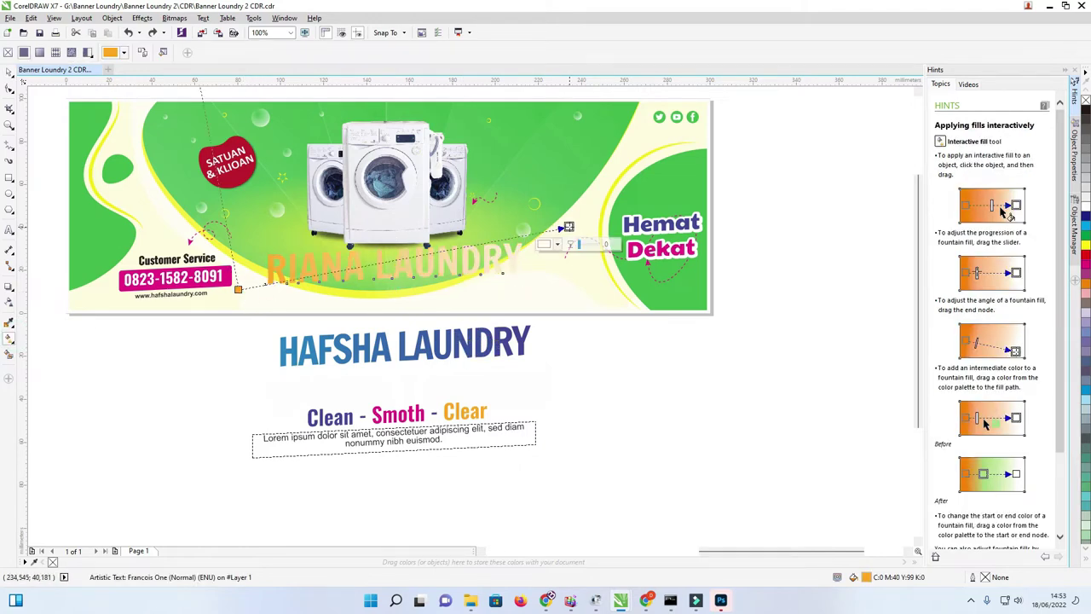
click(559, 244)
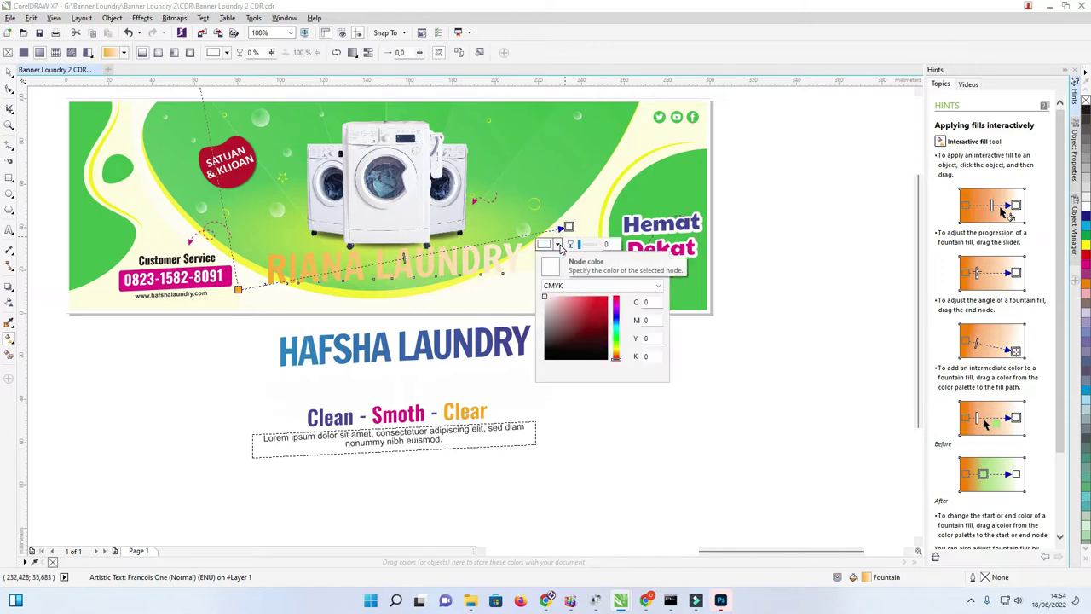
click(581, 268)
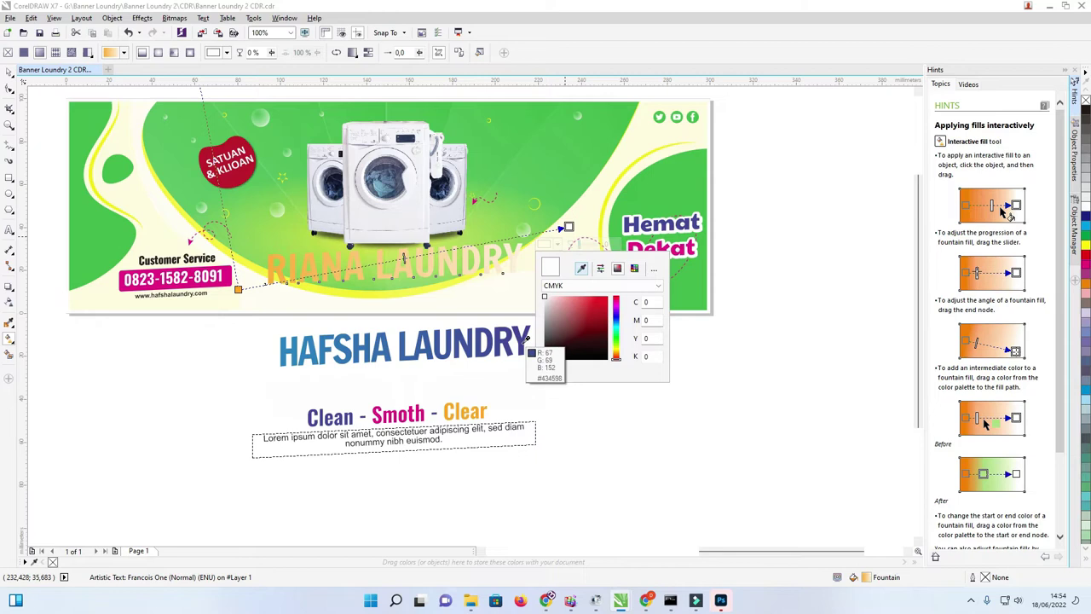
click(527, 338)
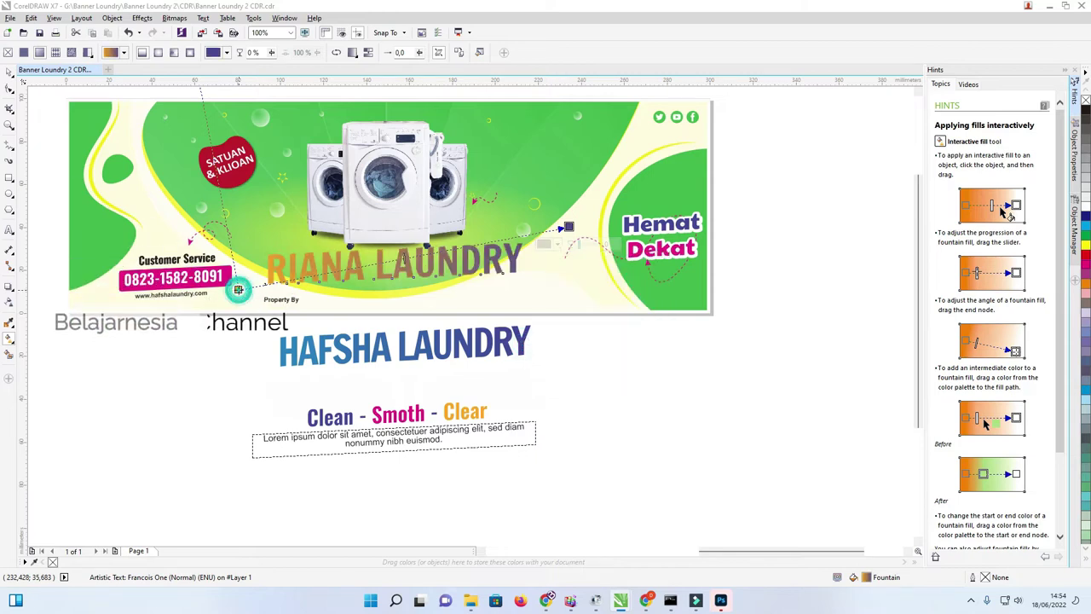
Set the gradient's start colour to blue sampled from HAFSHA LAUNDRY
click(238, 289)
click(227, 307)
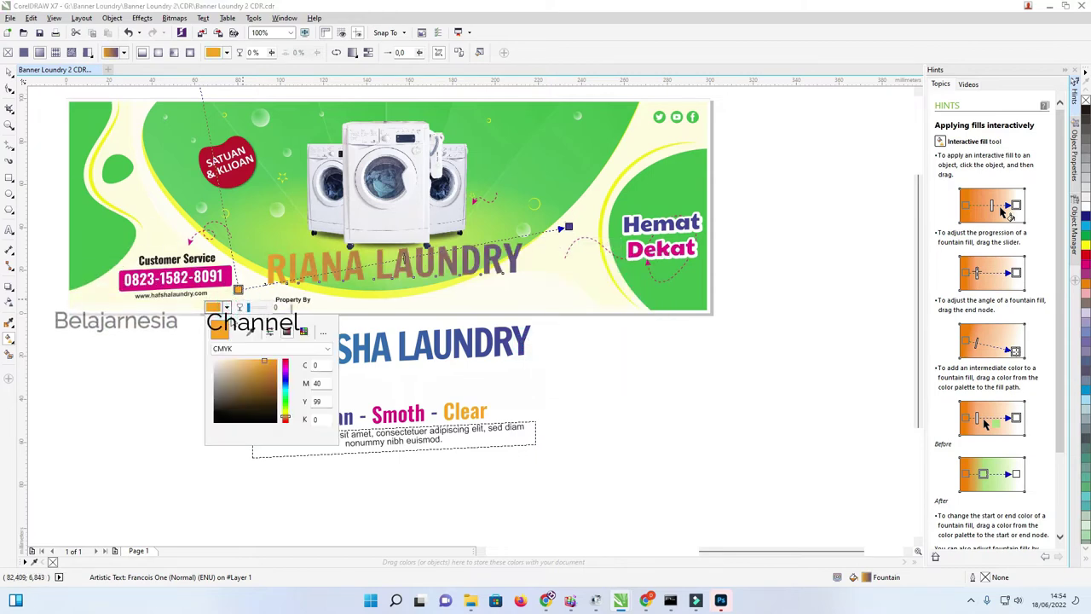
click(251, 331)
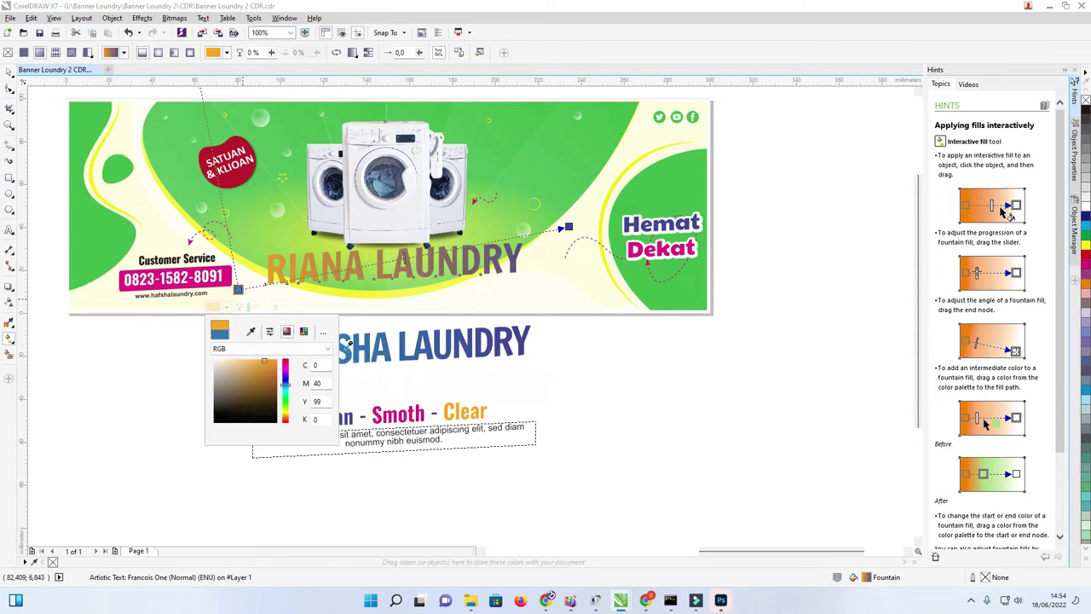
click(348, 345)
click(8, 75)
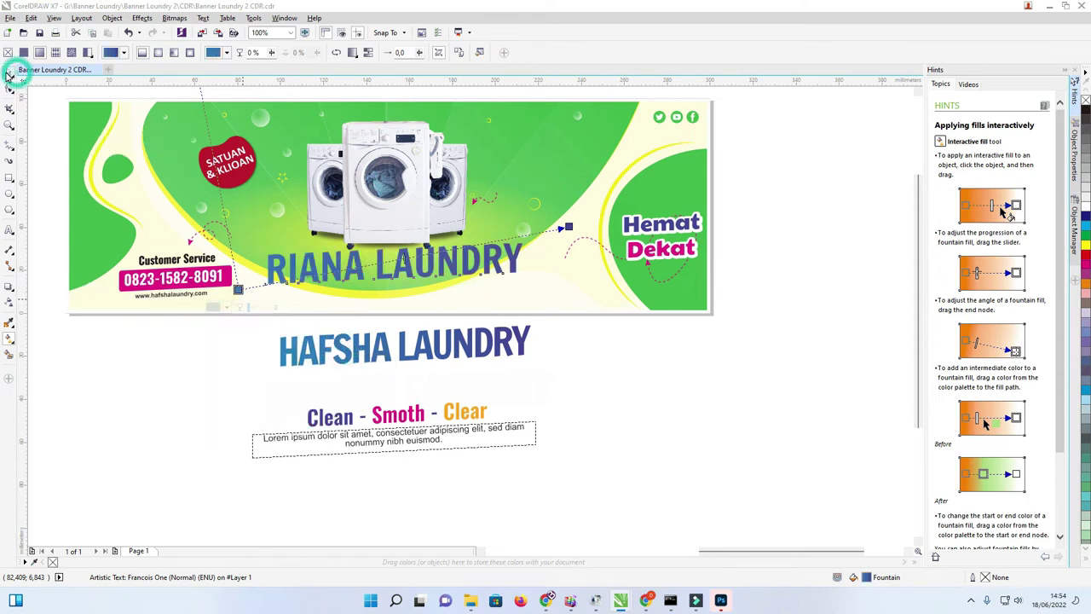
Keep RIANA LAUNDRY in Francois One and nudge it slightly right and up
click(606, 363)
scroll(490, 246, up, 1)
scroll(494, 255, down, 1)
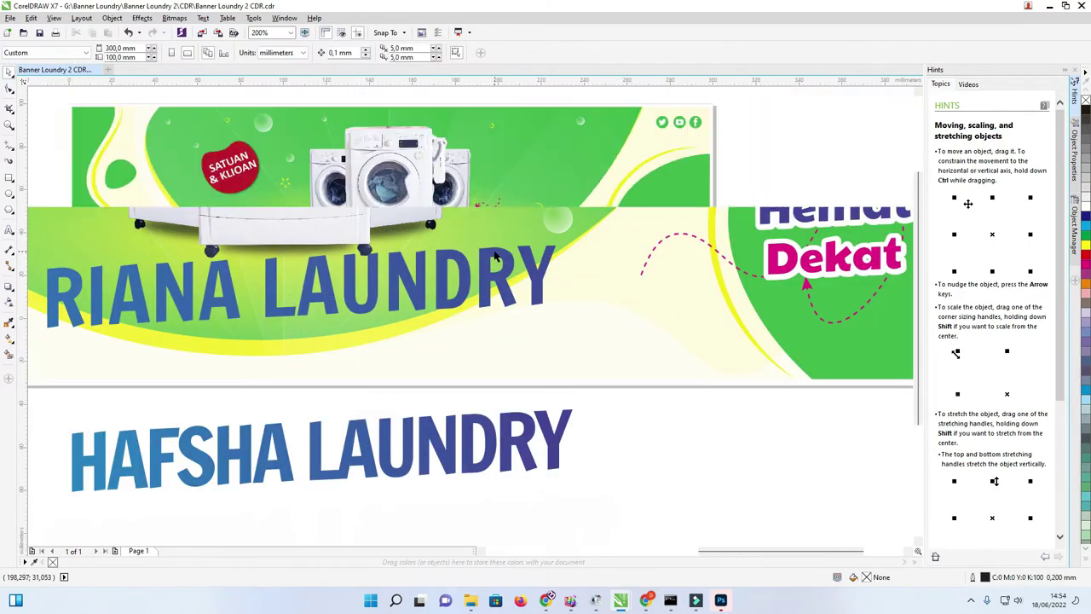
click(490, 269)
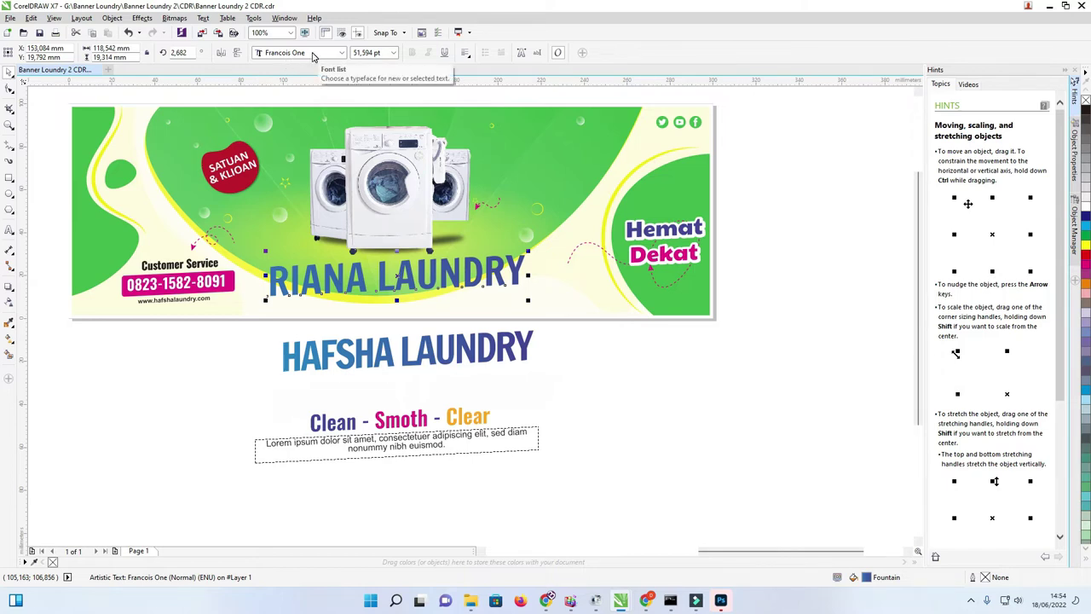
click(312, 56)
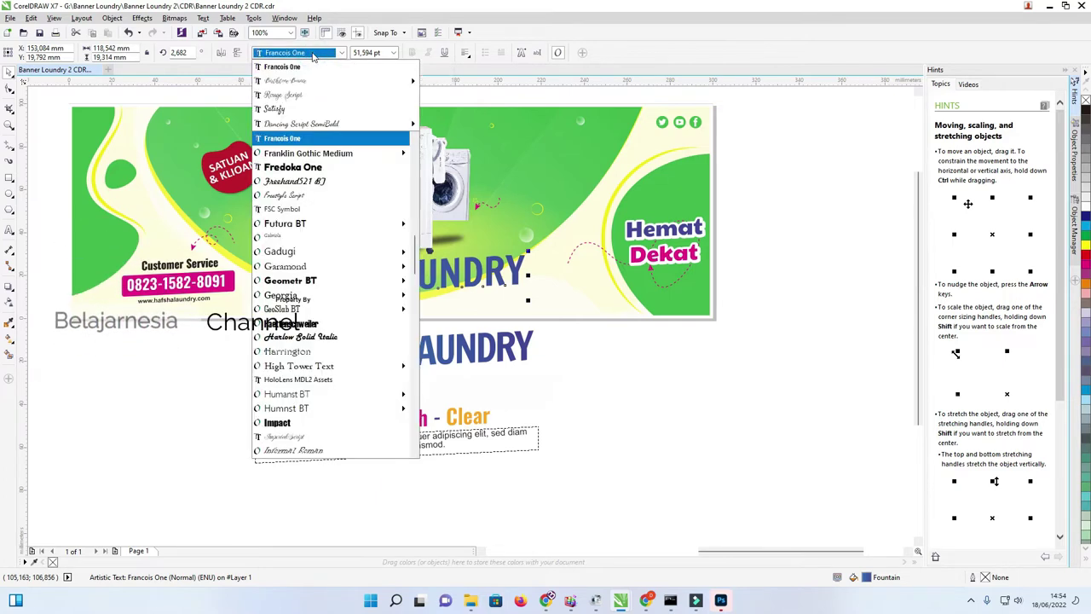
click(310, 75)
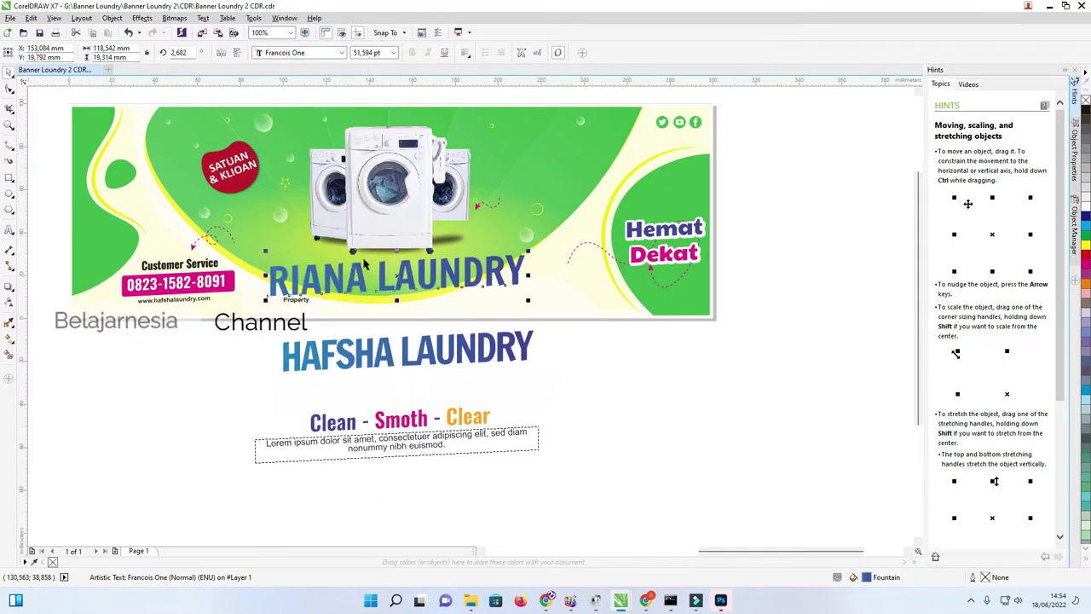
scroll(386, 285, up, 2)
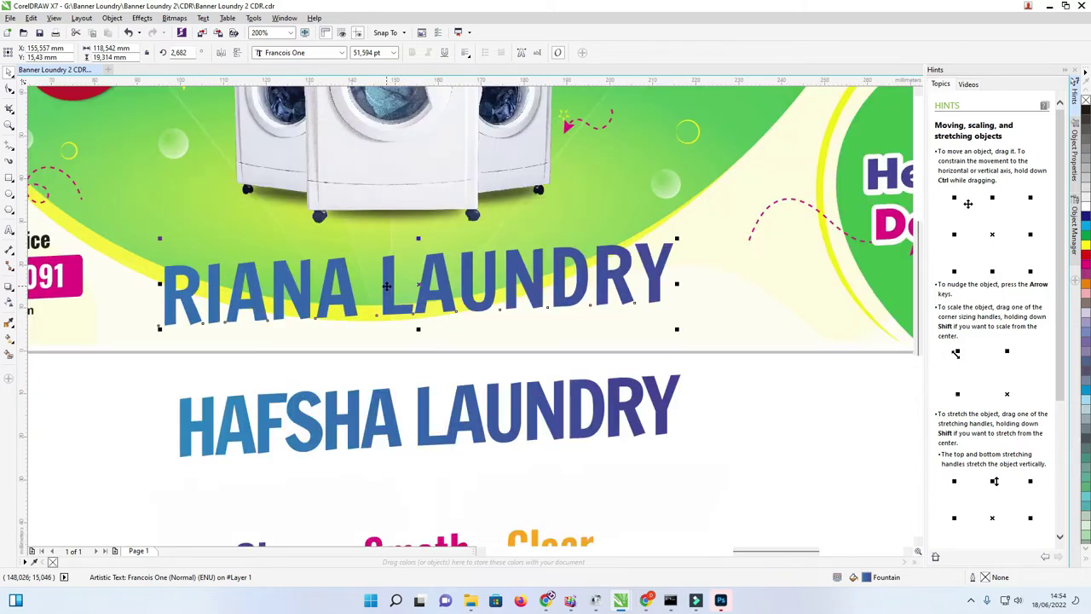
drag(387, 285, 391, 283)
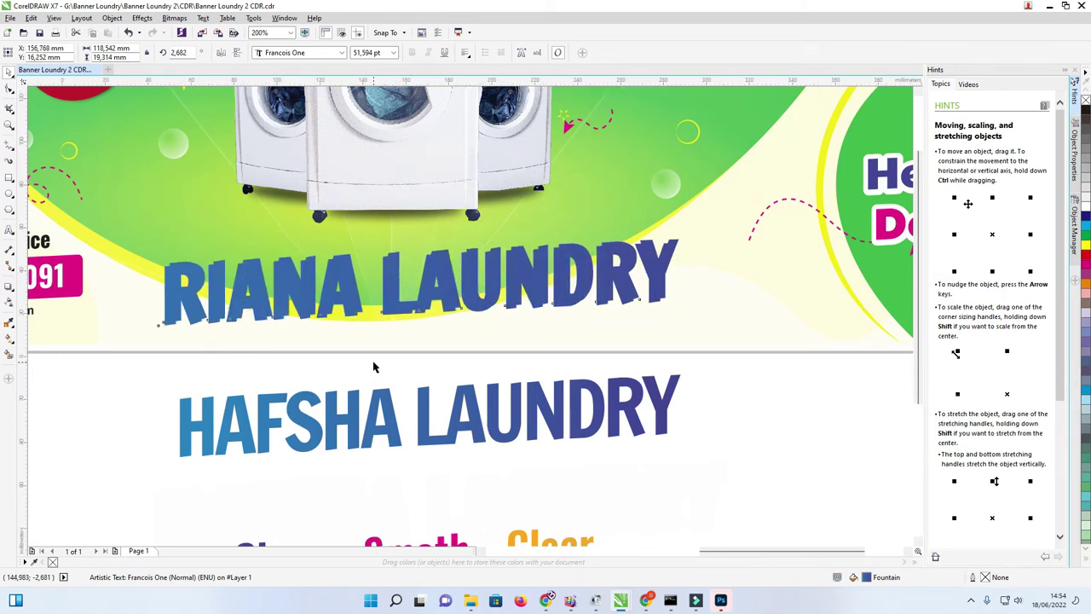
scroll(372, 366, down, 2)
Fill the headline copy with orange #FAA51A sampled from the word Clear
click(32, 562)
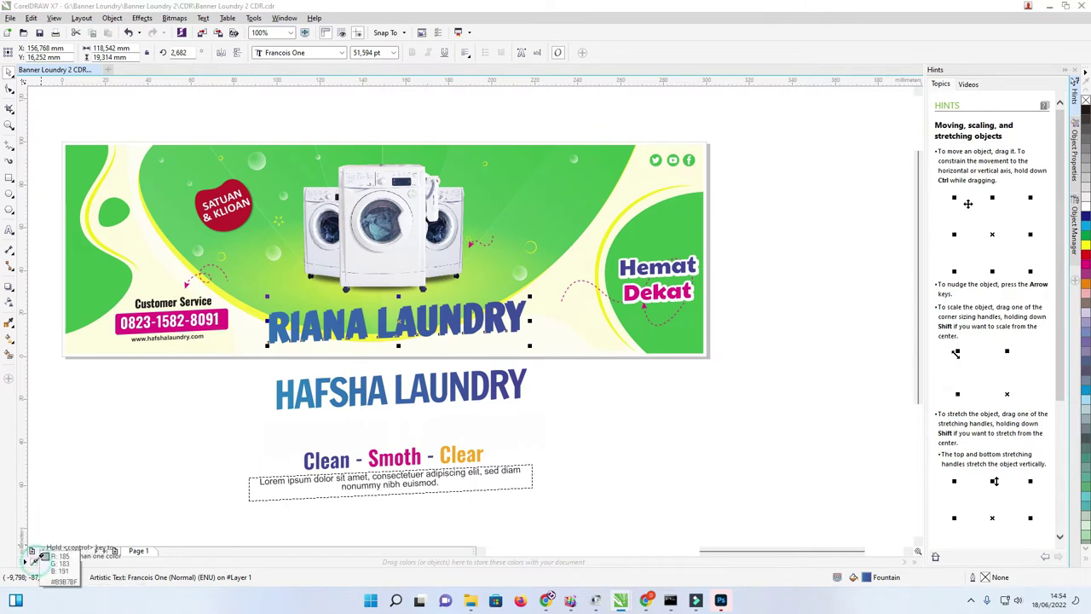
click(458, 452)
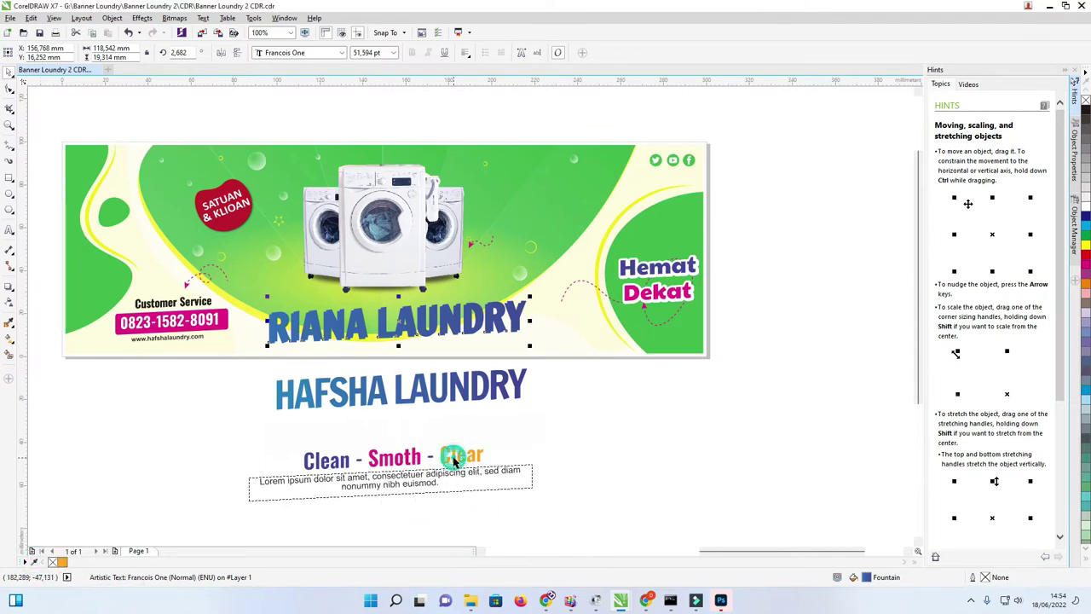
click(63, 561)
Test-shift the blue text to reveal the orange copy, undo, and reselect the headline
scroll(417, 286, up, 2)
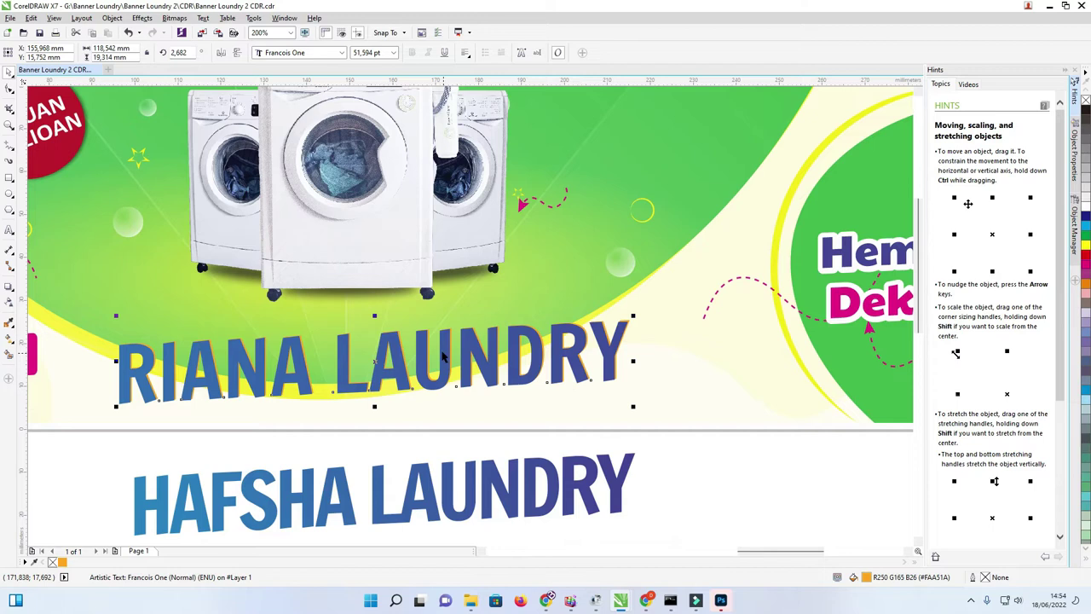
scroll(590, 335, up, 2)
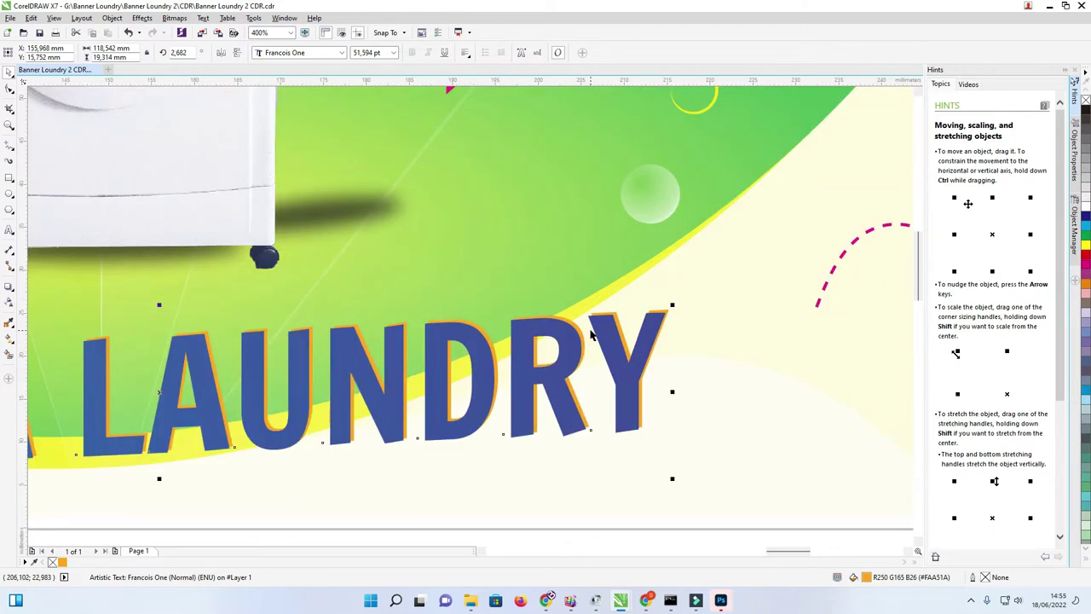
scroll(618, 321, down, 2)
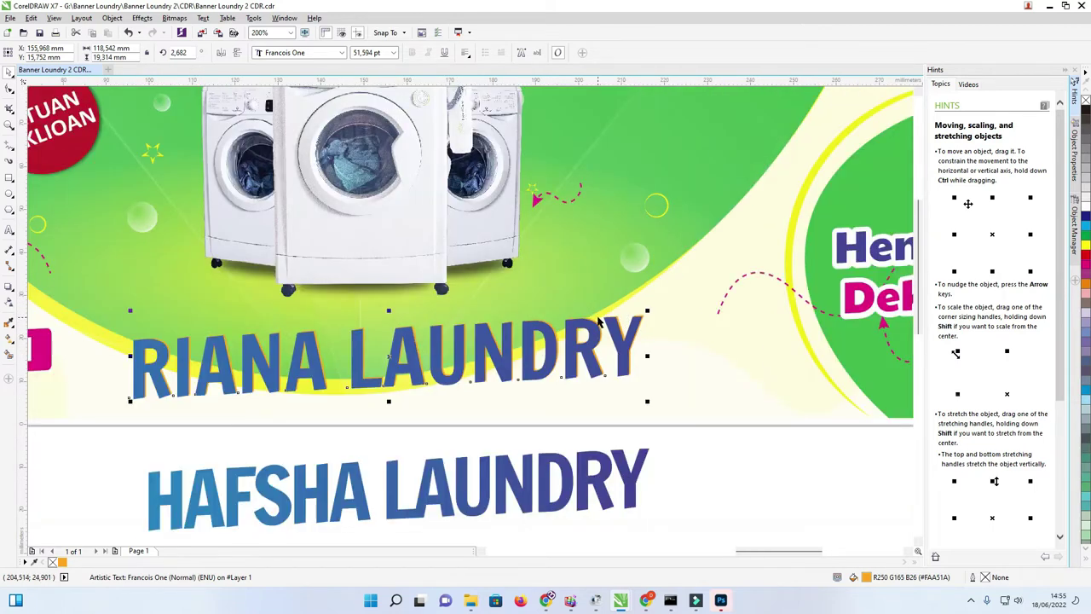
scroll(594, 335, up, 1)
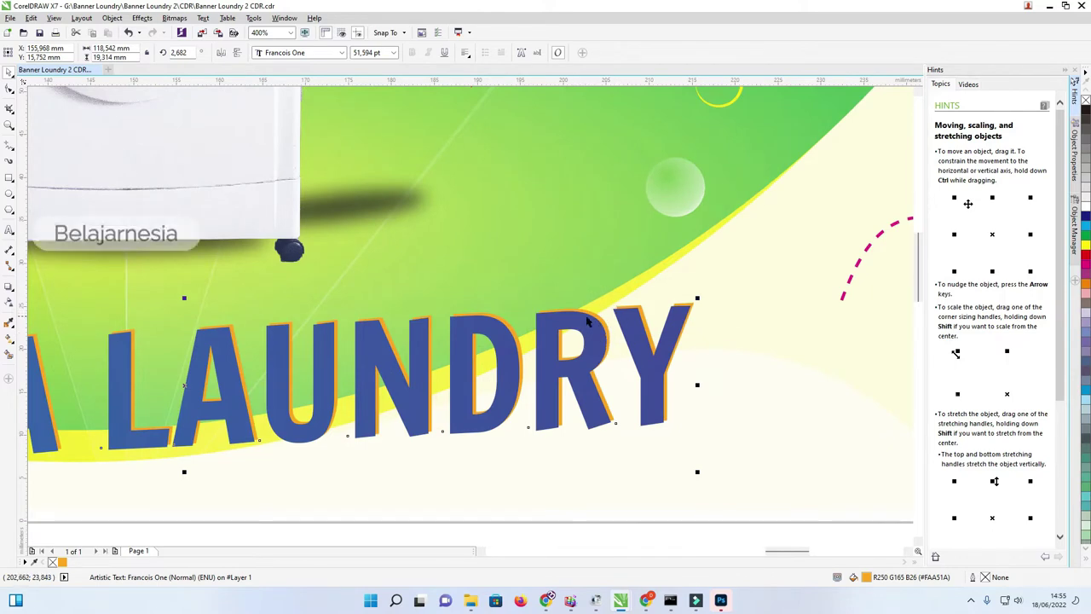
drag(583, 326, 572, 321)
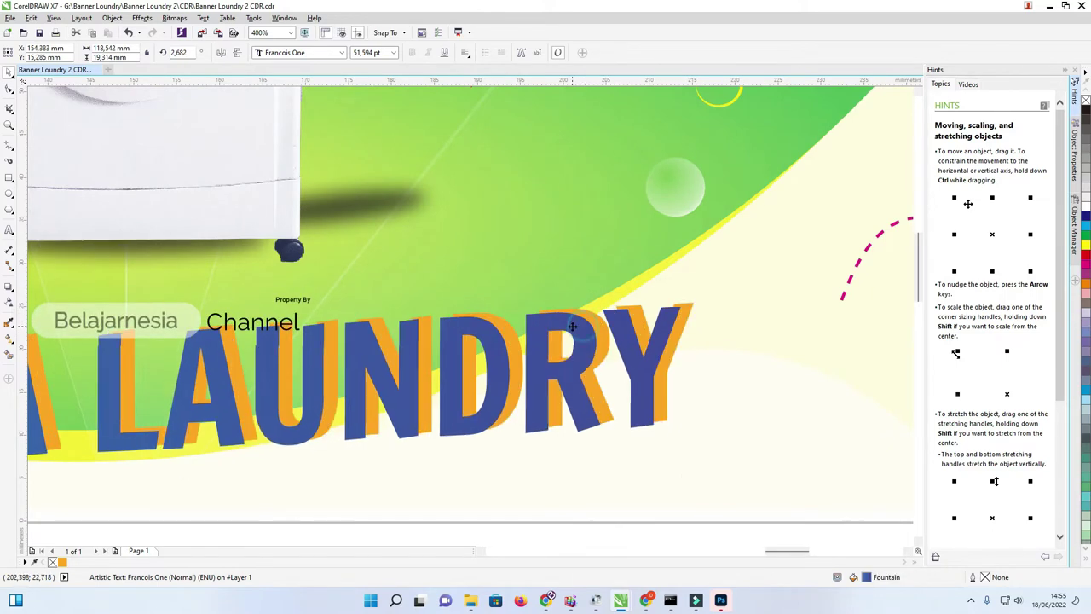
key(ctrl+z)
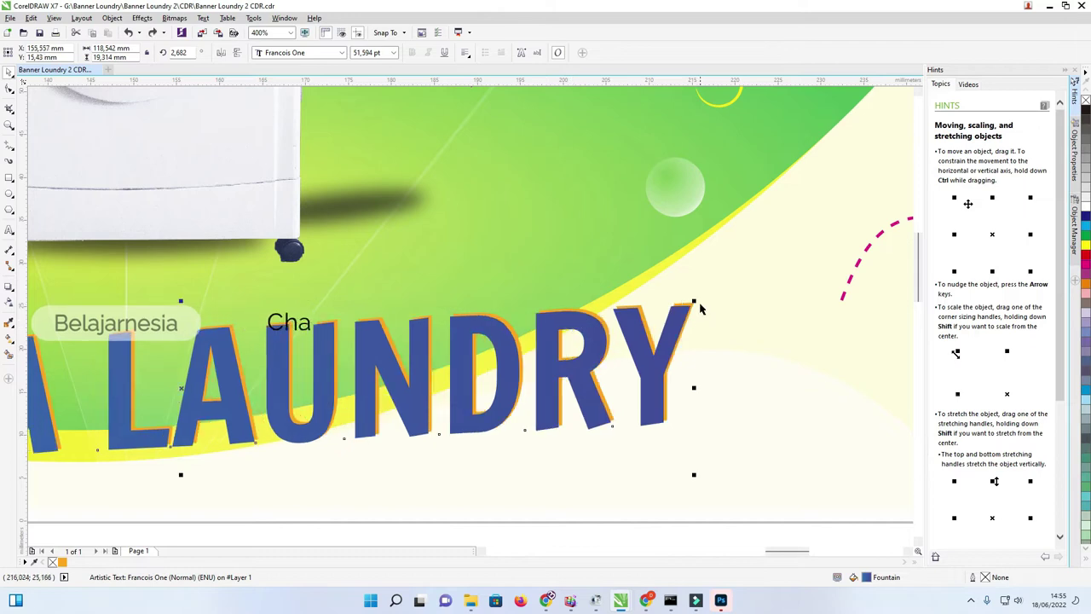
click(695, 304)
click(695, 304)
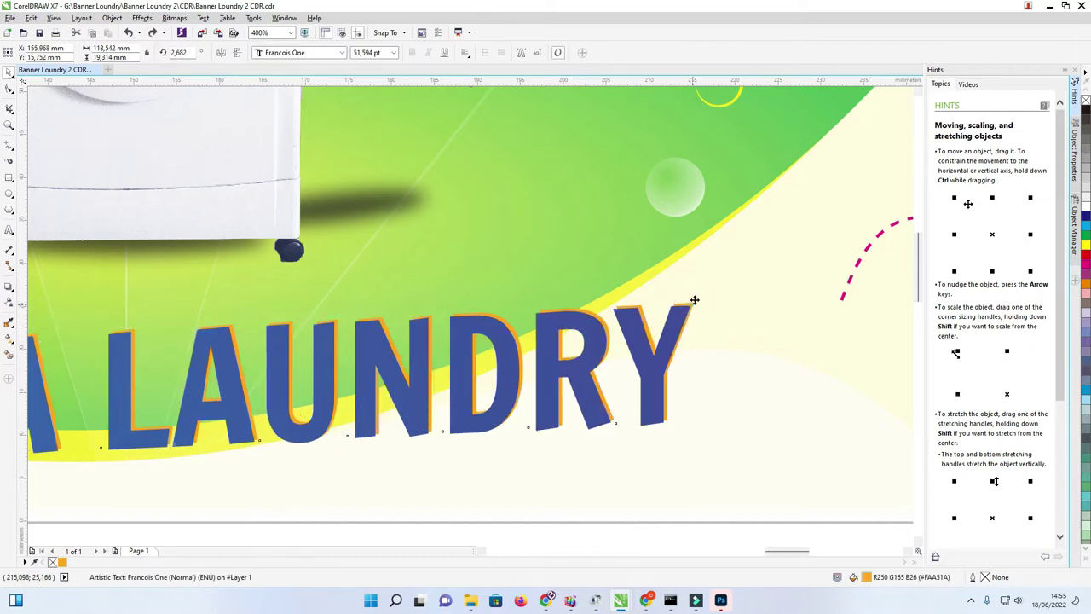
Add a thin contour around the RIANA LAUNDRY headline
click(8, 287)
click(36, 298)
drag(472, 319, 470, 298)
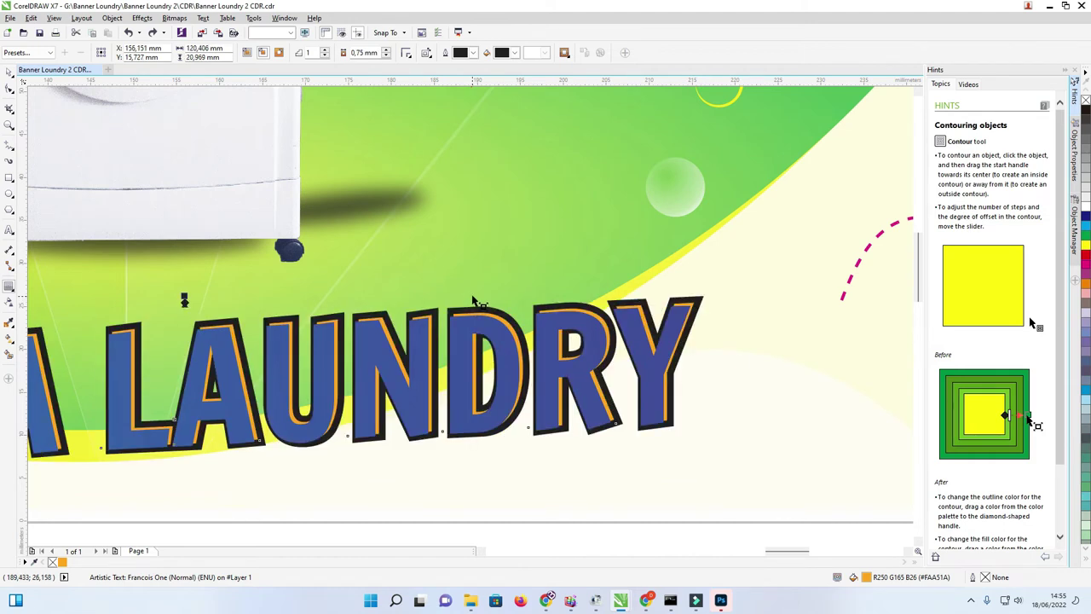
scroll(476, 304, down, 1)
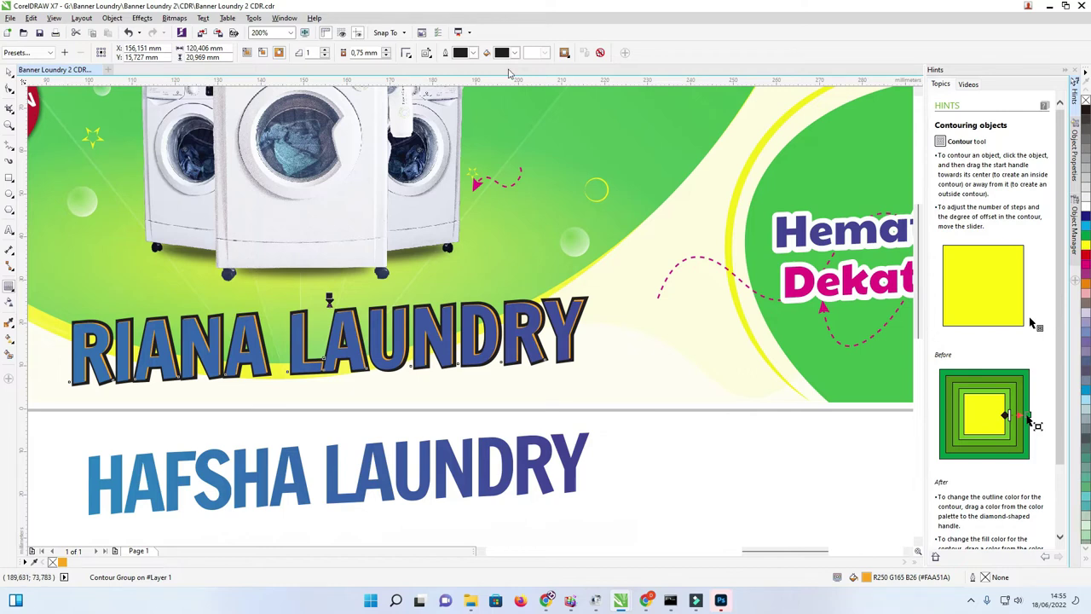
Set the contour's outline colour, light fill colour and corner style
click(470, 53)
click(491, 79)
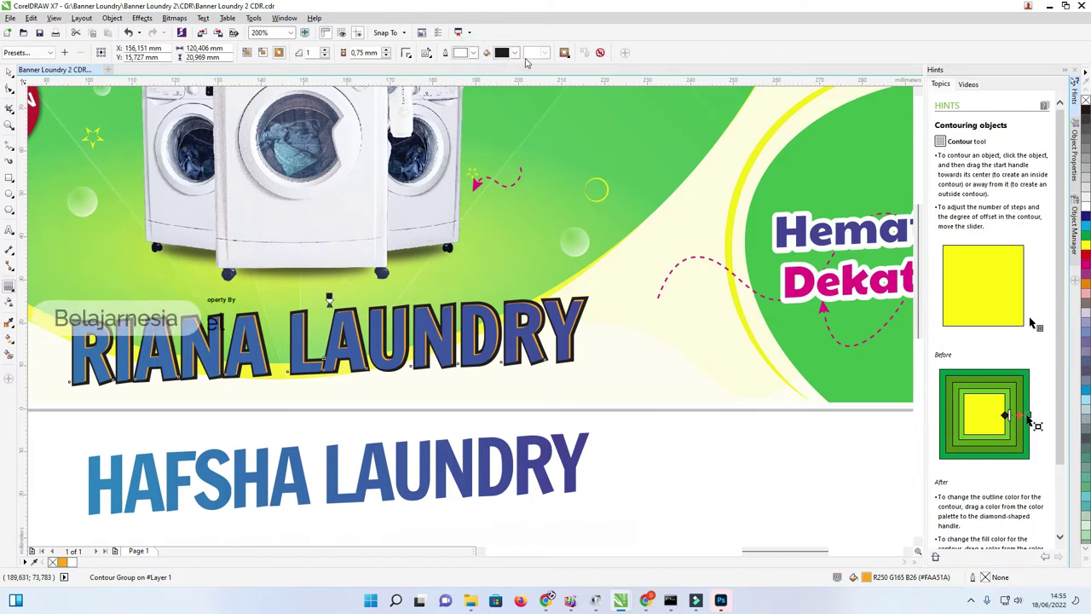
click(515, 53)
click(541, 76)
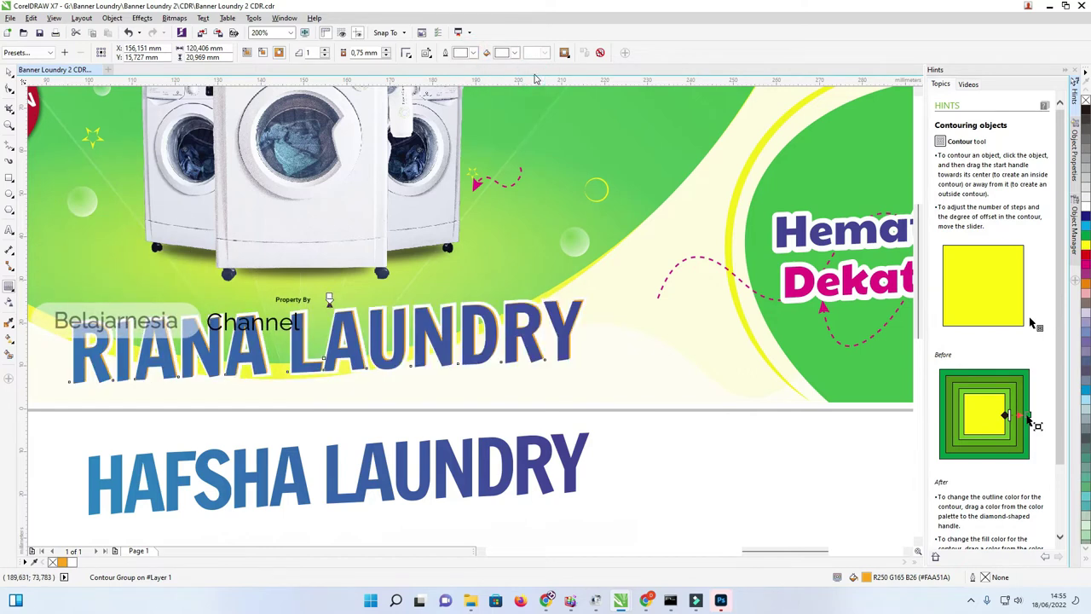
click(426, 53)
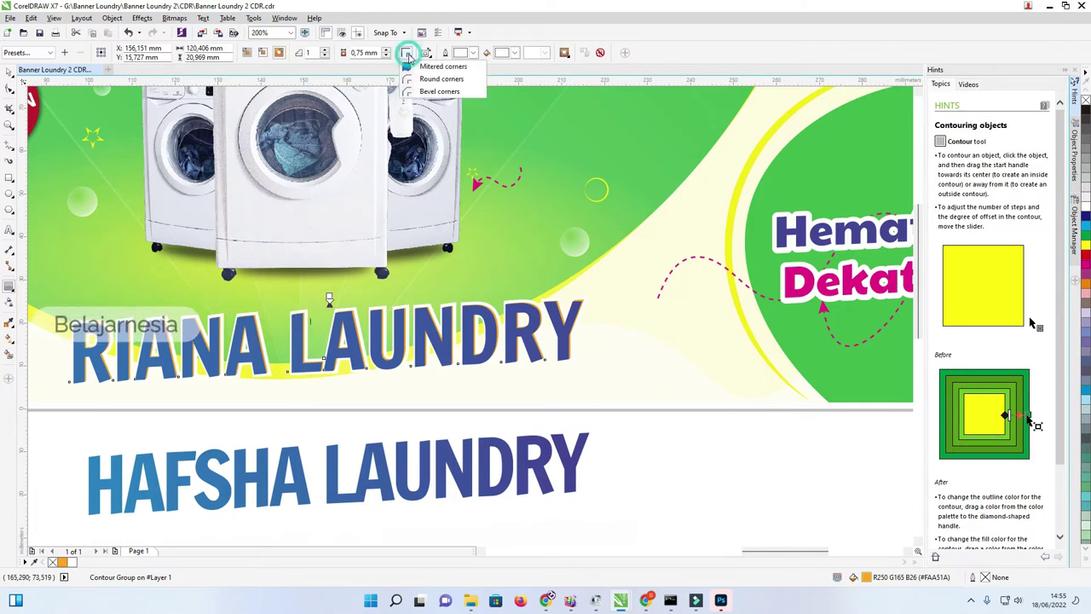
click(439, 78)
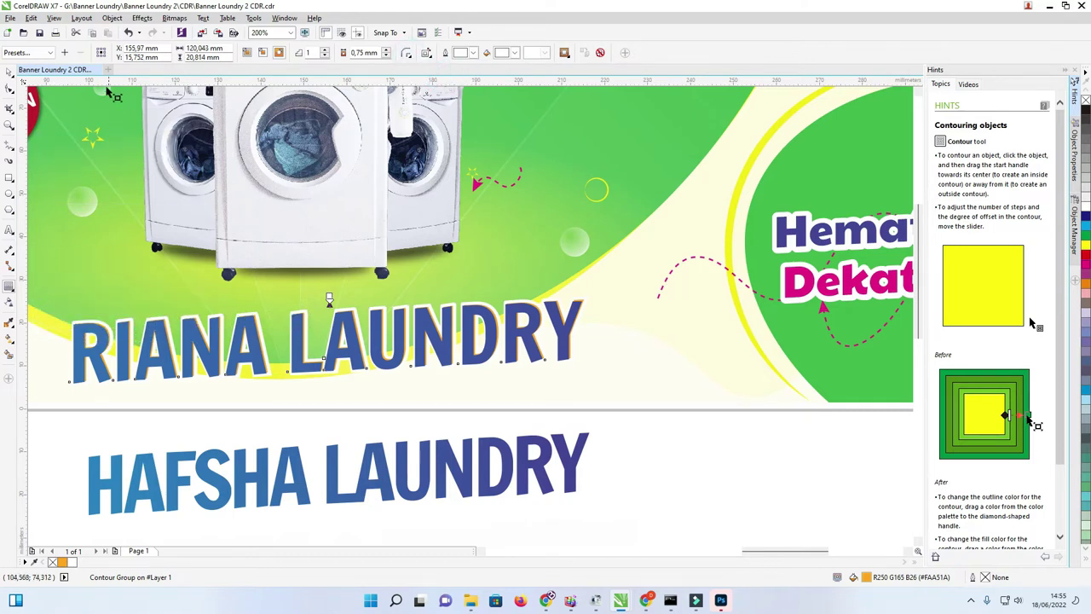
Marquee-select all four pieces of the RIANA LAUNDRY headline
click(11, 74)
scroll(358, 234, down, 2)
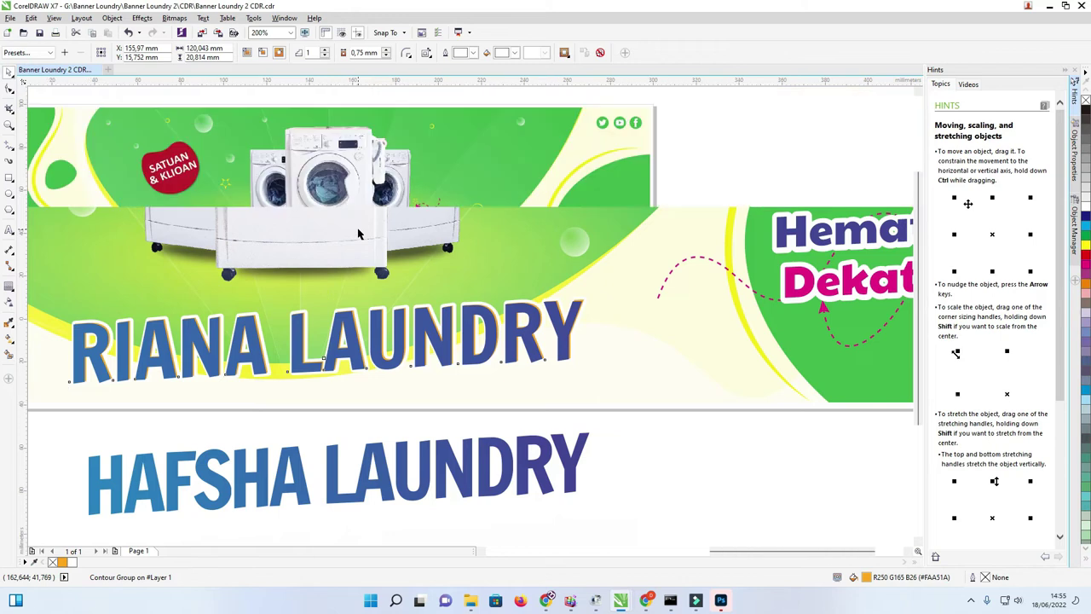
scroll(388, 287, up, 2)
scroll(367, 244, up, 2)
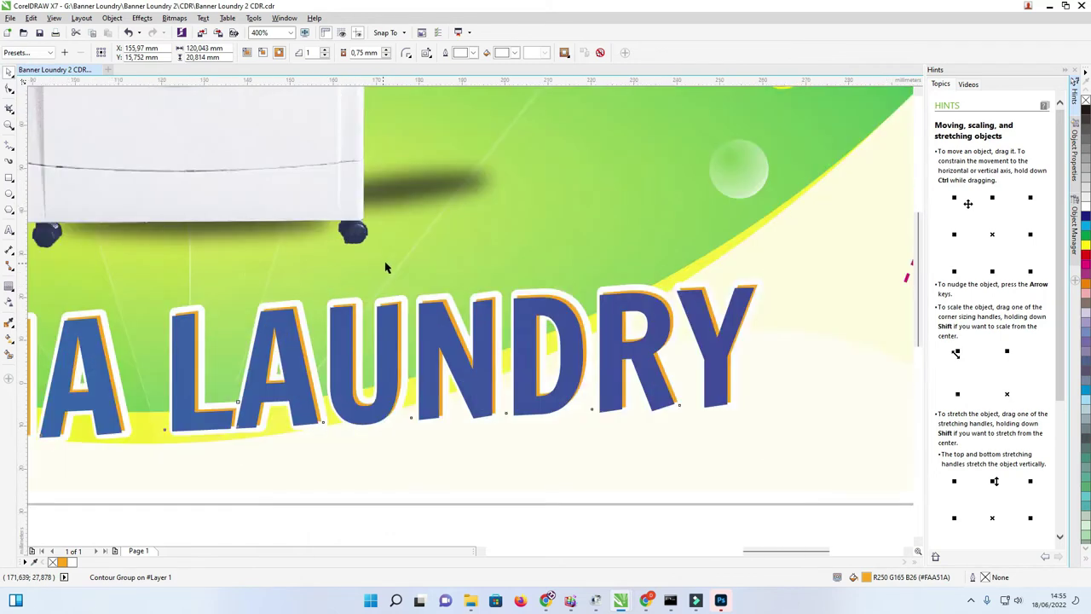
scroll(383, 264, down, 4)
click(511, 355)
drag(512, 354, 208, 269)
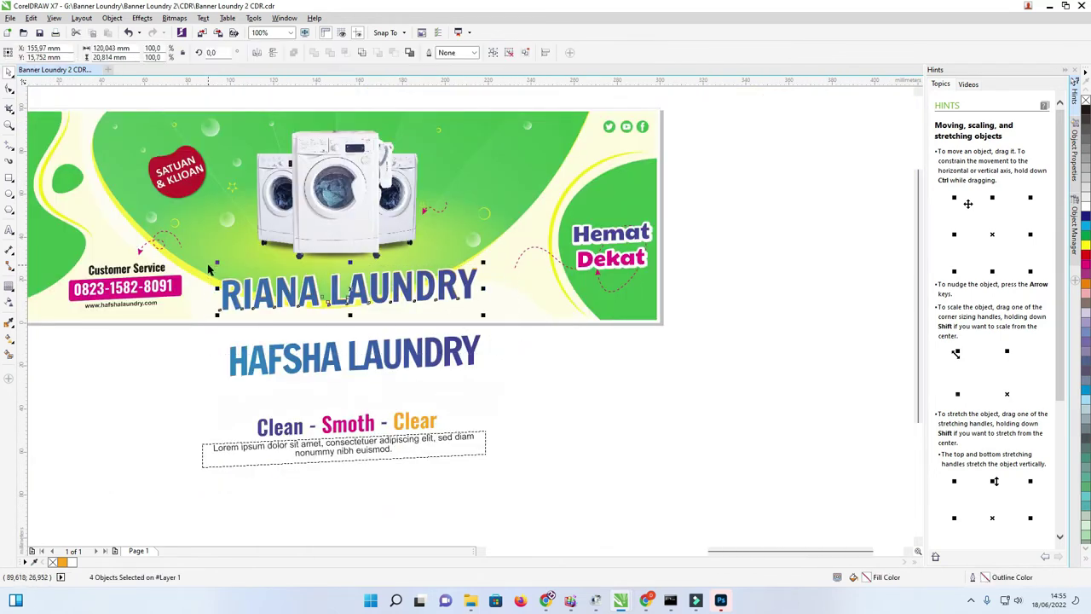
Group the RIANA LAUNDRY pieces and raise the headline higher on the banner
key(ctrl+g)
drag(347, 275, 351, 245)
click(526, 358)
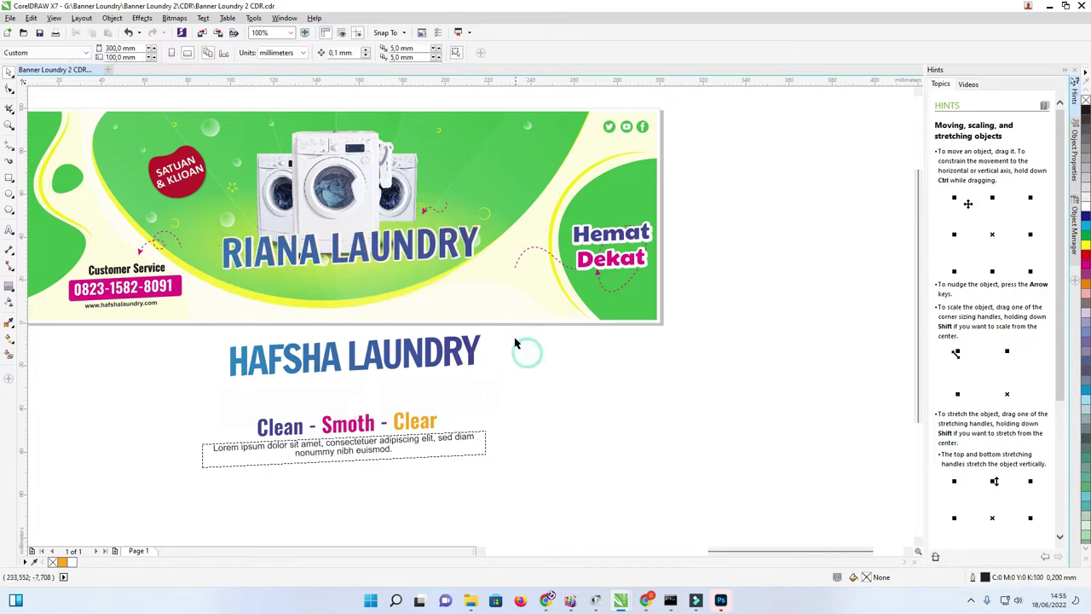
scroll(347, 234, up, 2)
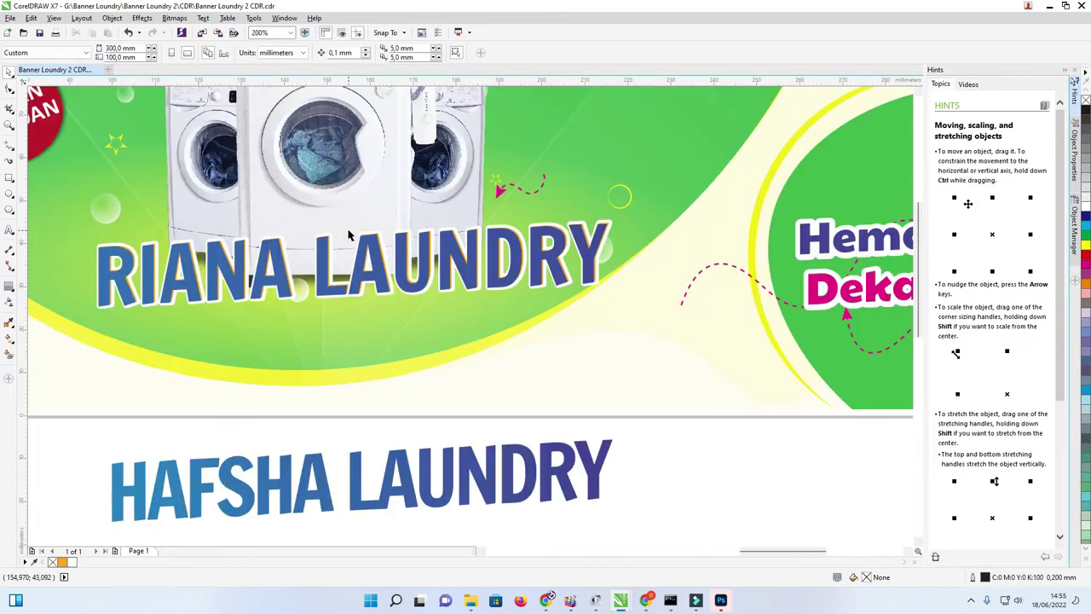
scroll(529, 275, down, 2)
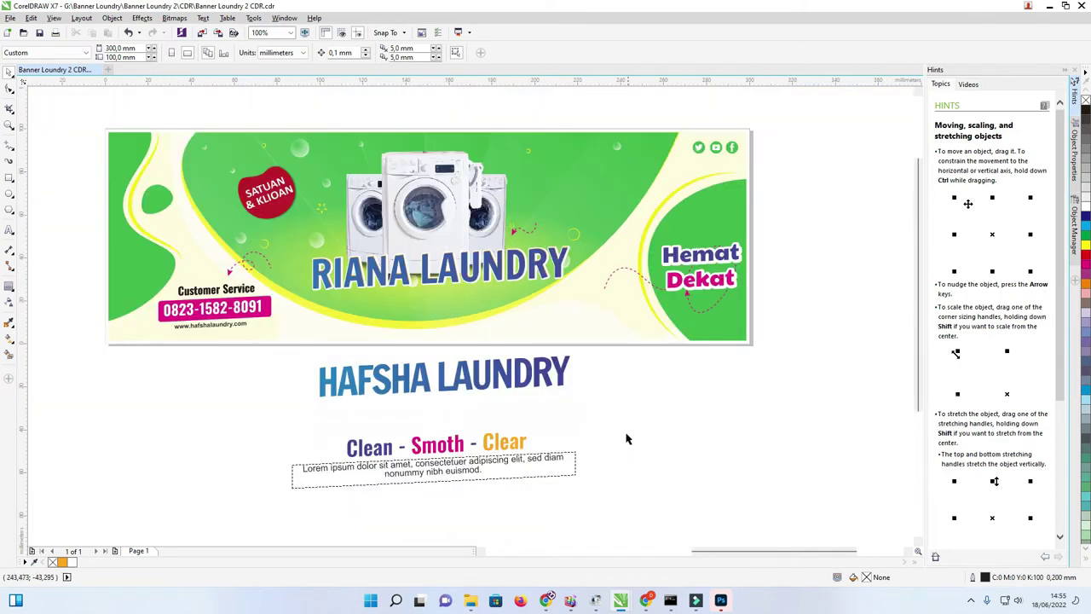
Nudge the HAFSHA LAUNDRY text, then inspect the Customer Service and Hemat Dekat groups
click(503, 375)
mouse_move(503, 375)
mouse_down()
mouse_move(505, 303)
mouse_move(545, 365)
mouse_up()
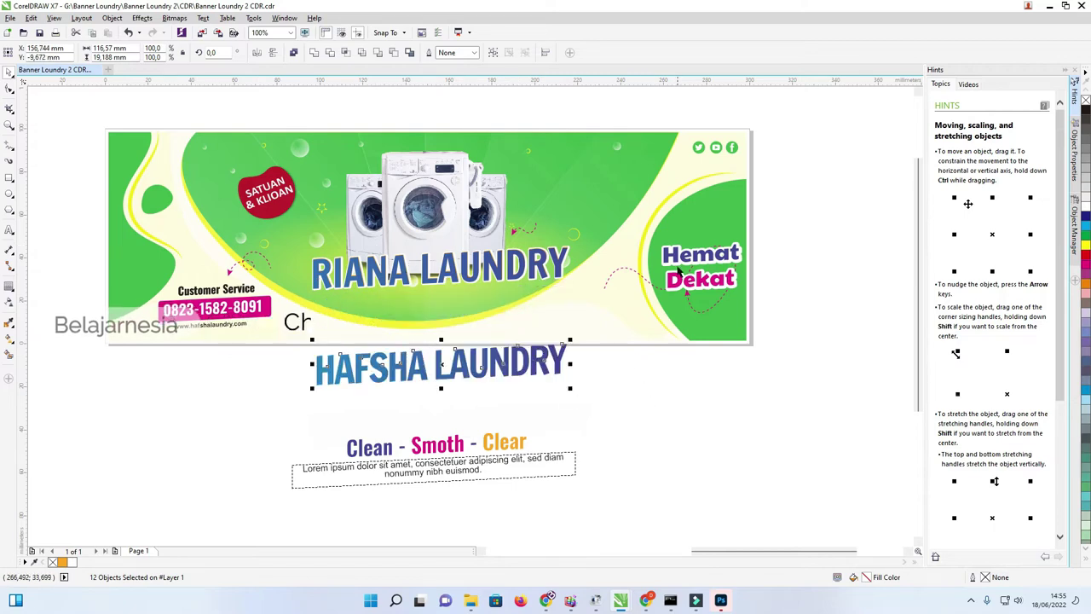
key(Tab)
click(229, 298)
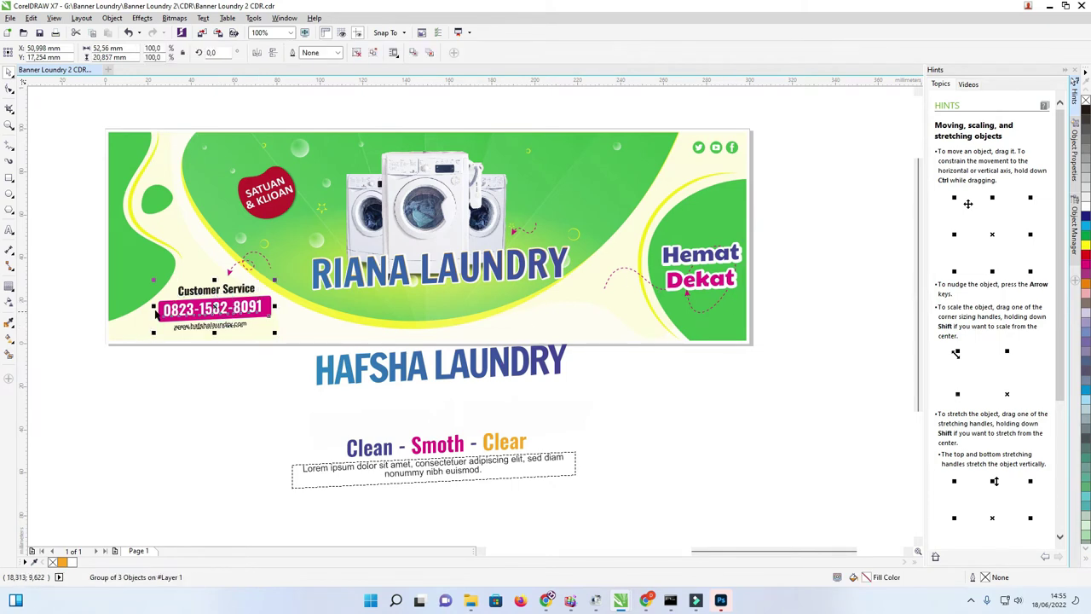
scroll(213, 329, up, 1)
scroll(223, 333, down, 1)
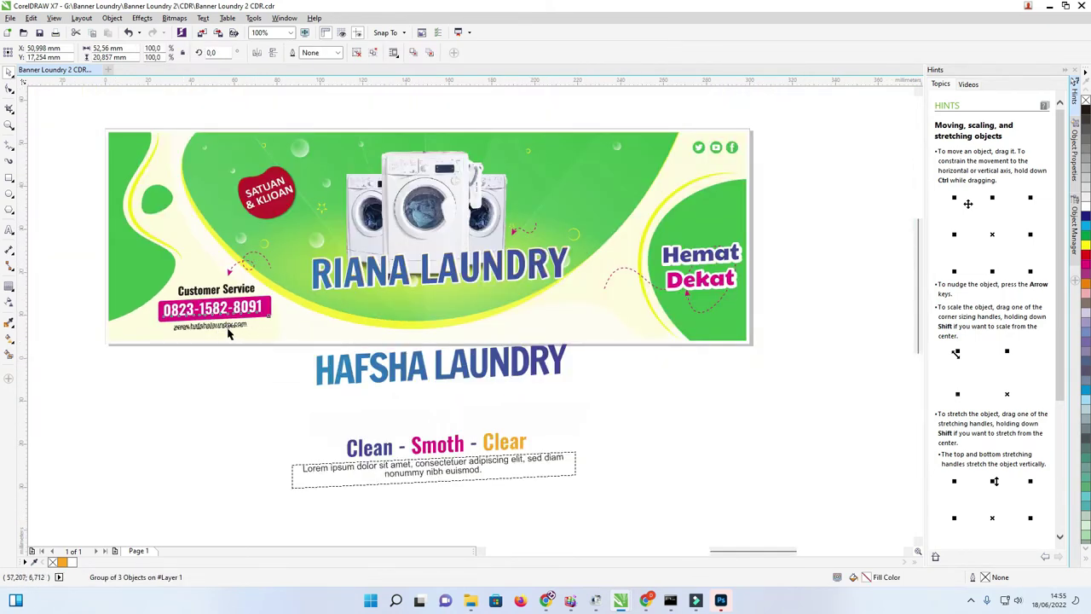
scroll(226, 333, up, 1)
scroll(265, 360, down, 1)
click(731, 271)
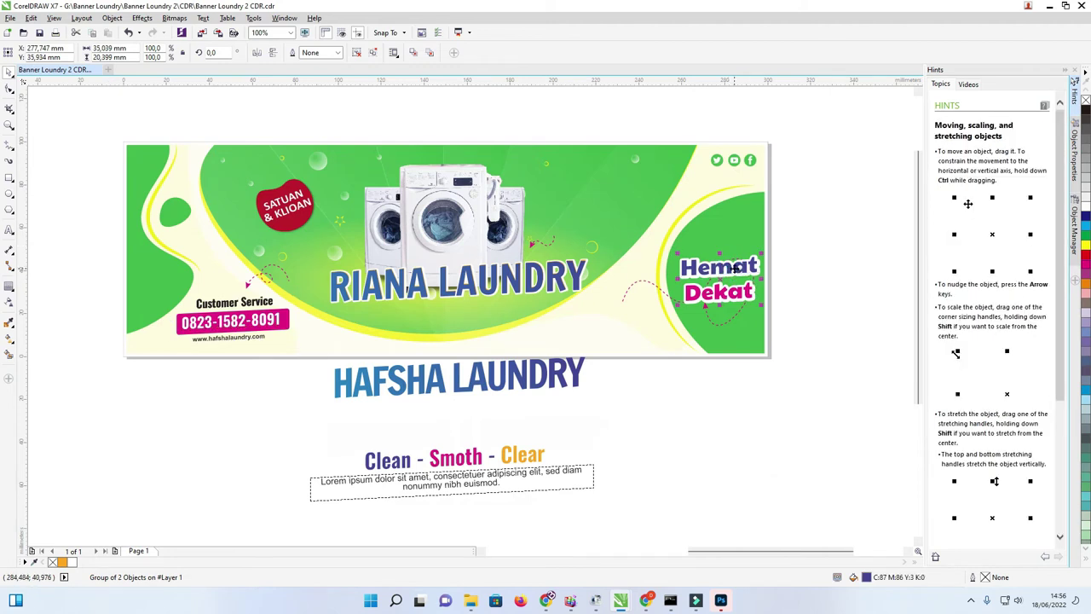
Ungroup all objects in the Hemat Dekat badge
right_click(736, 273)
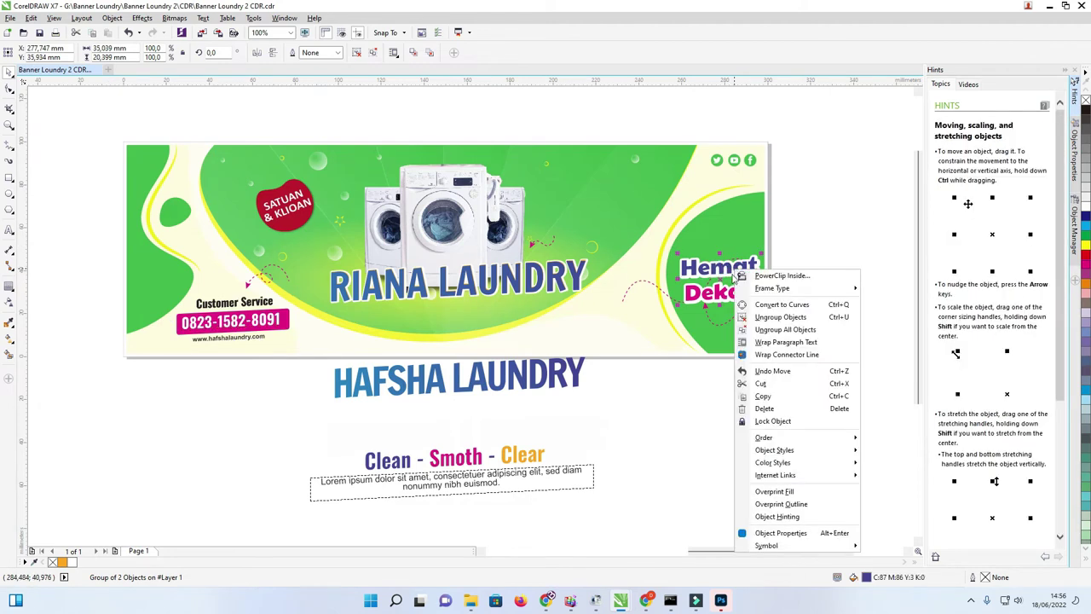
click(785, 329)
click(735, 268)
Test editing the text by deleting Hemat, undo it, and return to the Pick tool
double_click(735, 267)
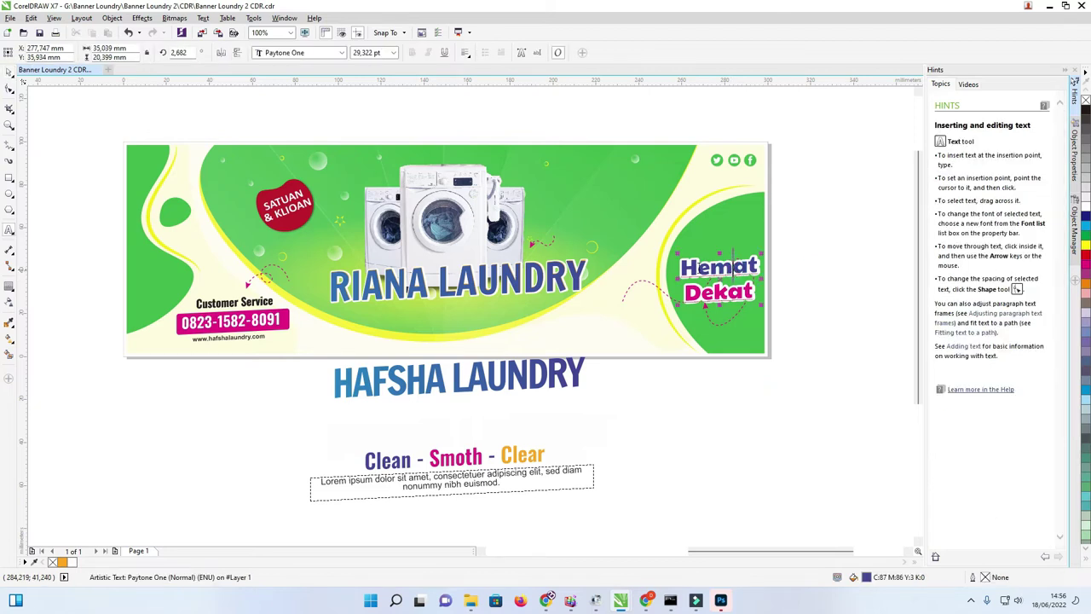
drag(699, 267, 758, 268)
key(Delete)
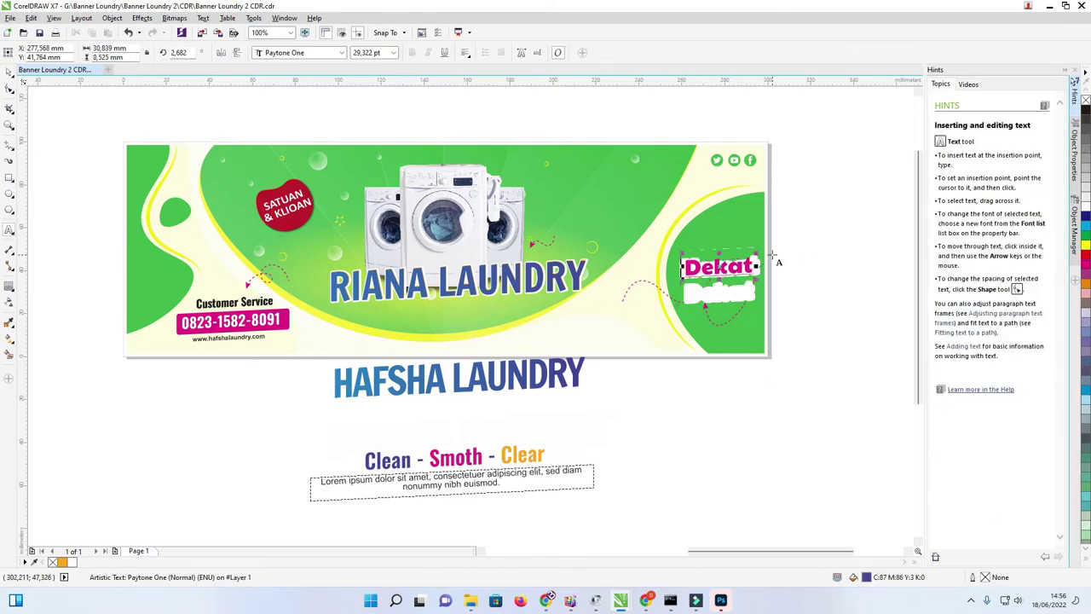
key(ctrl+z)
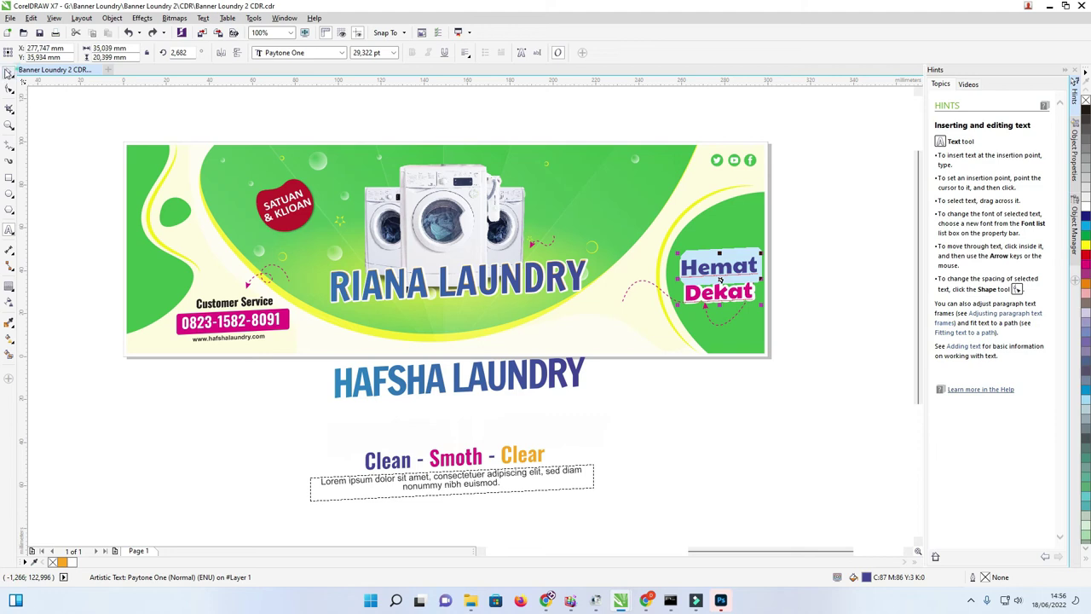
click(9, 73)
click(203, 109)
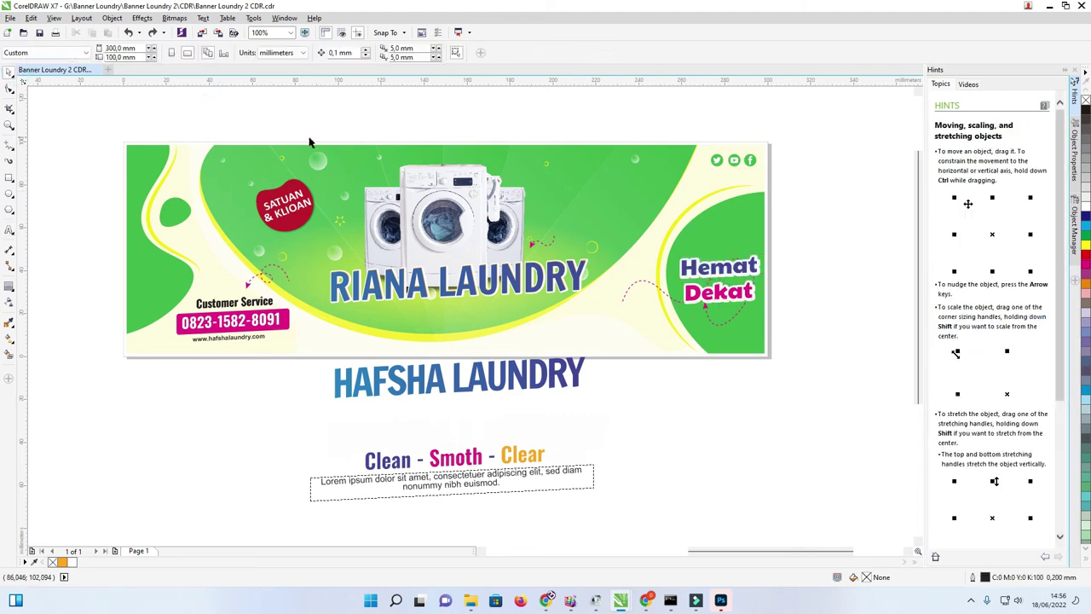
Zoom into the landscape and portrait HAFSHA LAUNDRY banners and select each one
scroll(284, 168, down, 3)
key(z)
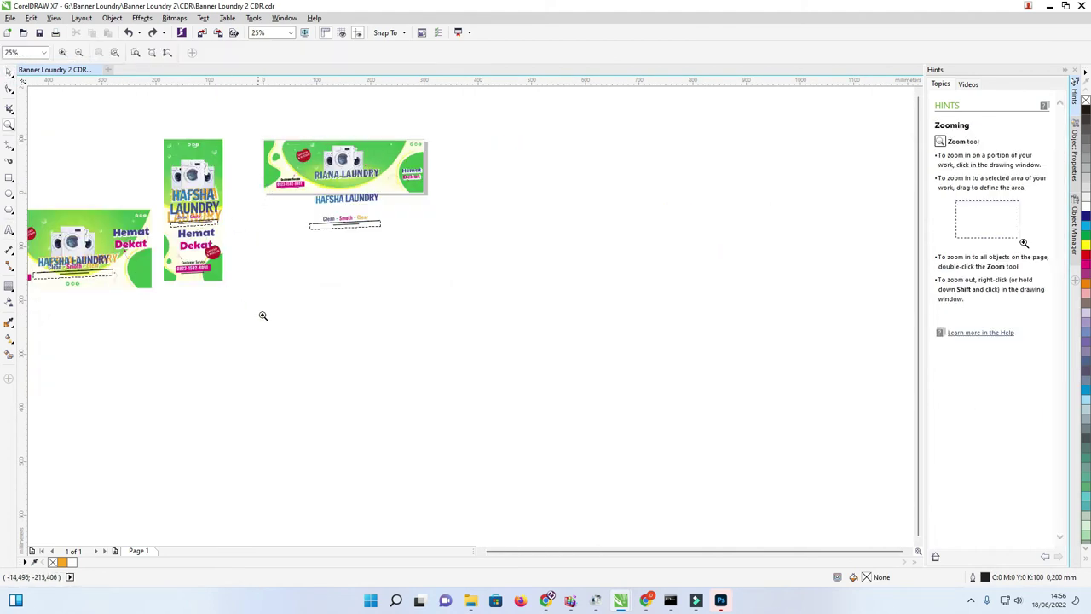
drag(273, 318, 80, 137)
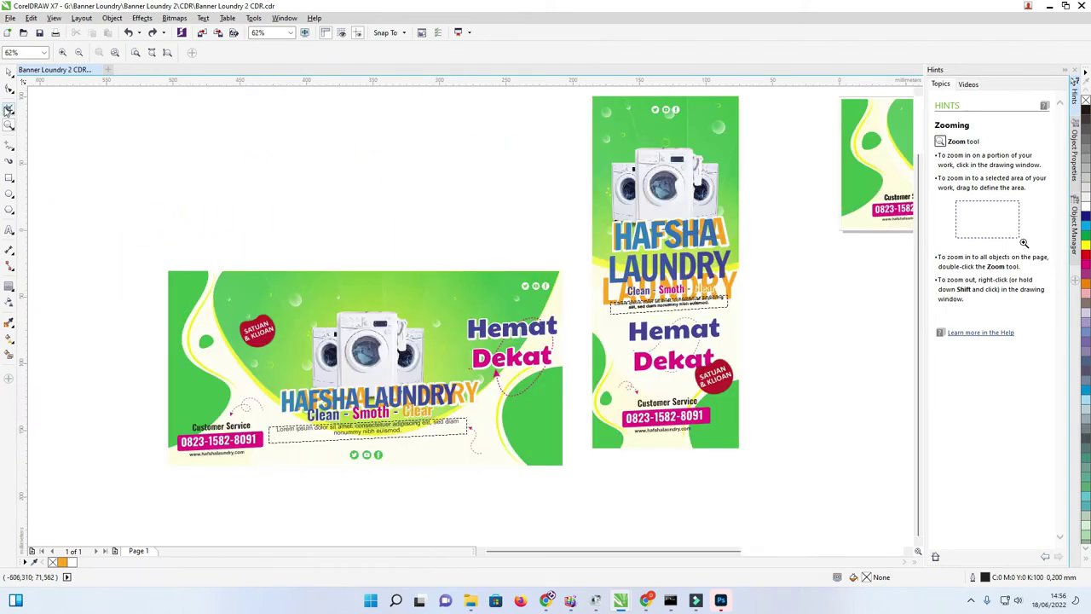
click(10, 90)
click(689, 235)
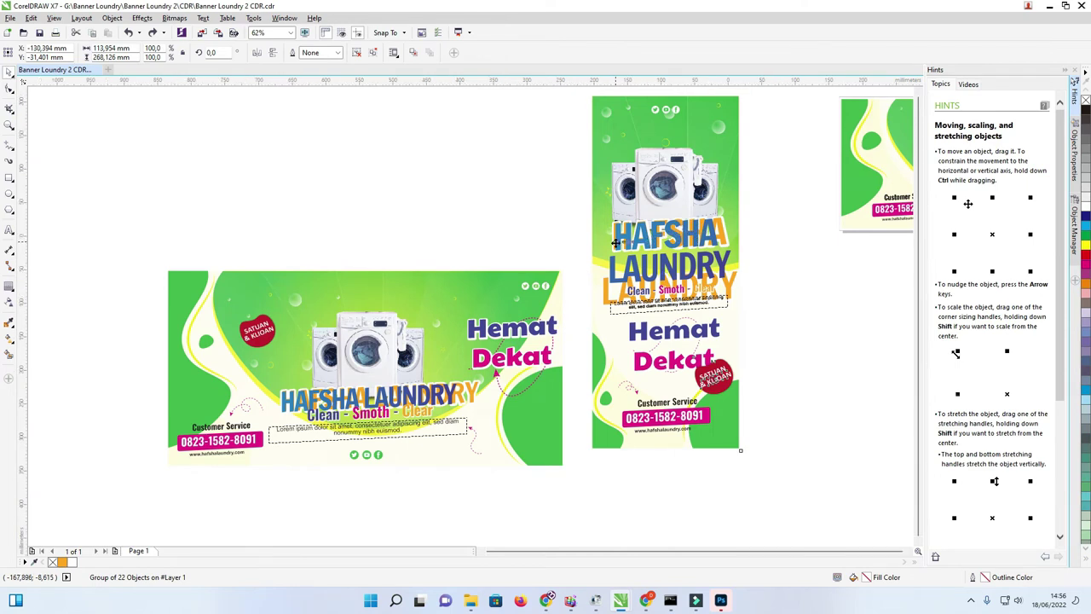
Zoom back out on the page and switch over to Photoshop
scroll(614, 242, down, 2)
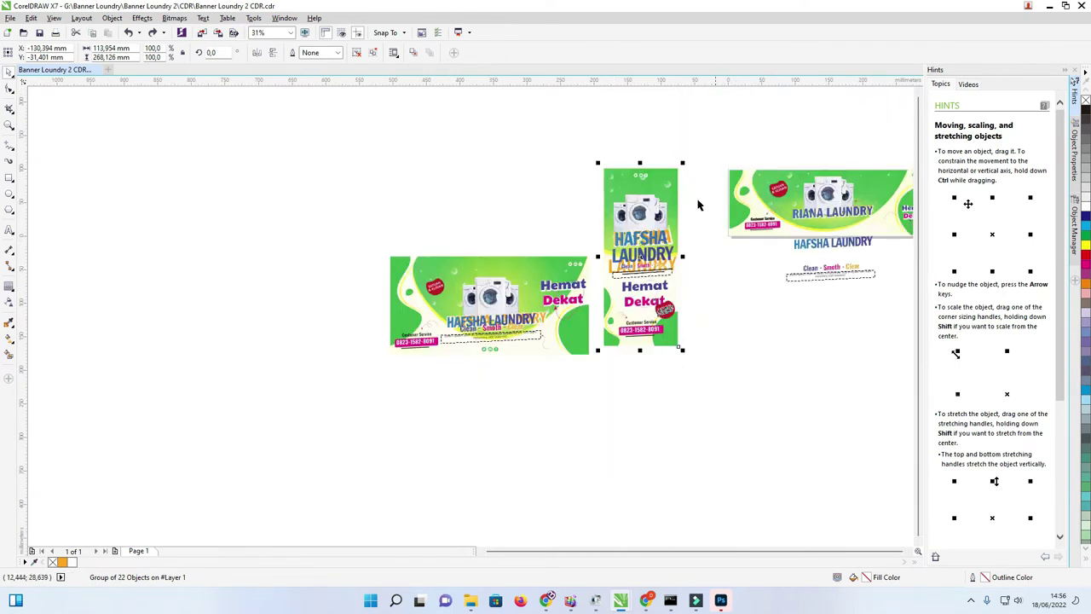
scroll(687, 341, up, 4)
scroll(549, 272, down, 2)
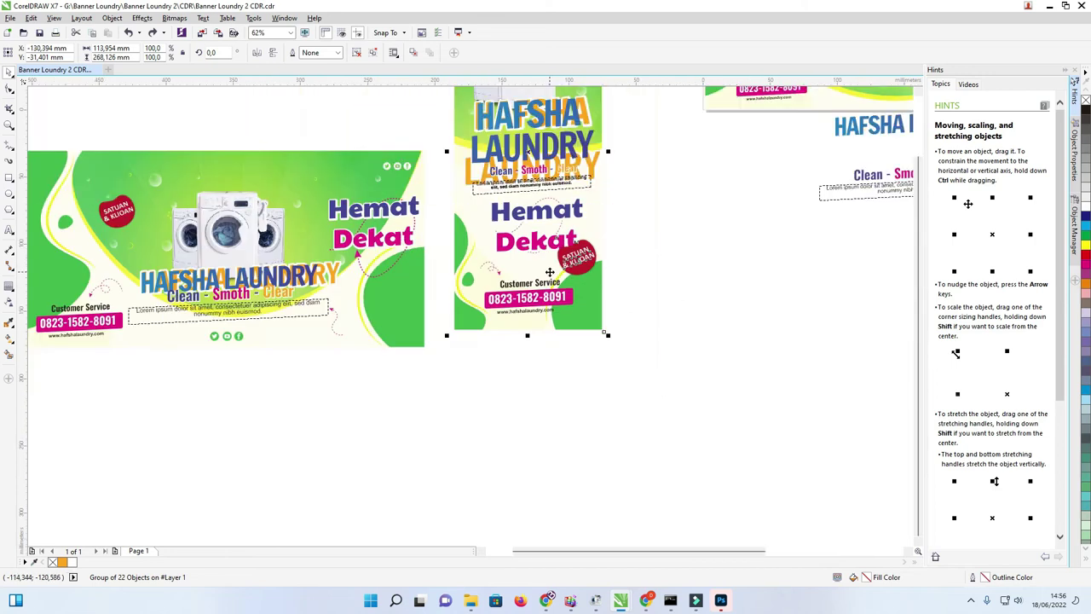
scroll(550, 272, down, 2)
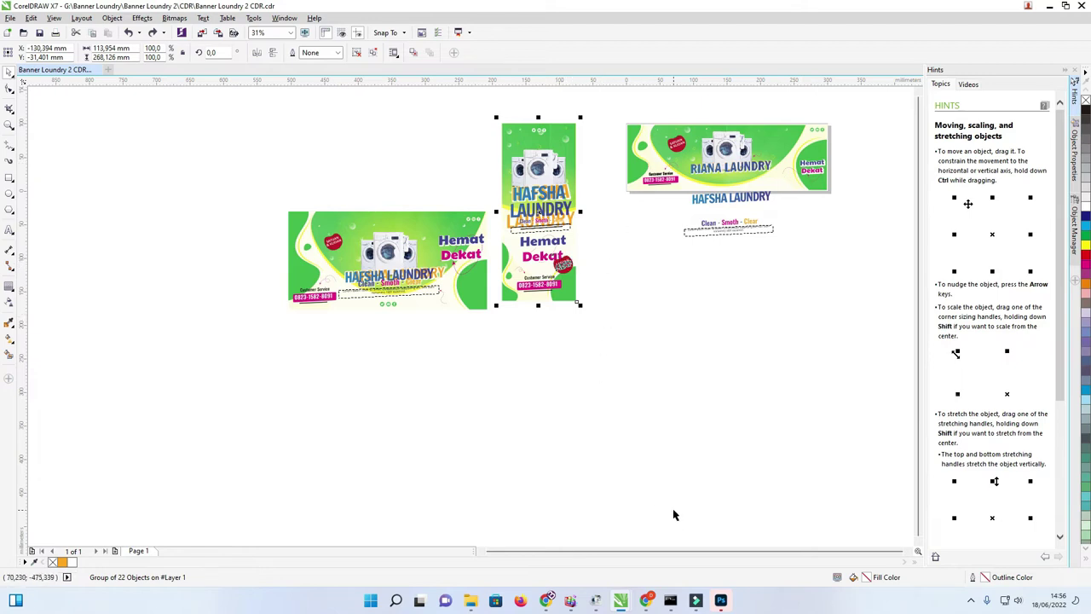
click(723, 601)
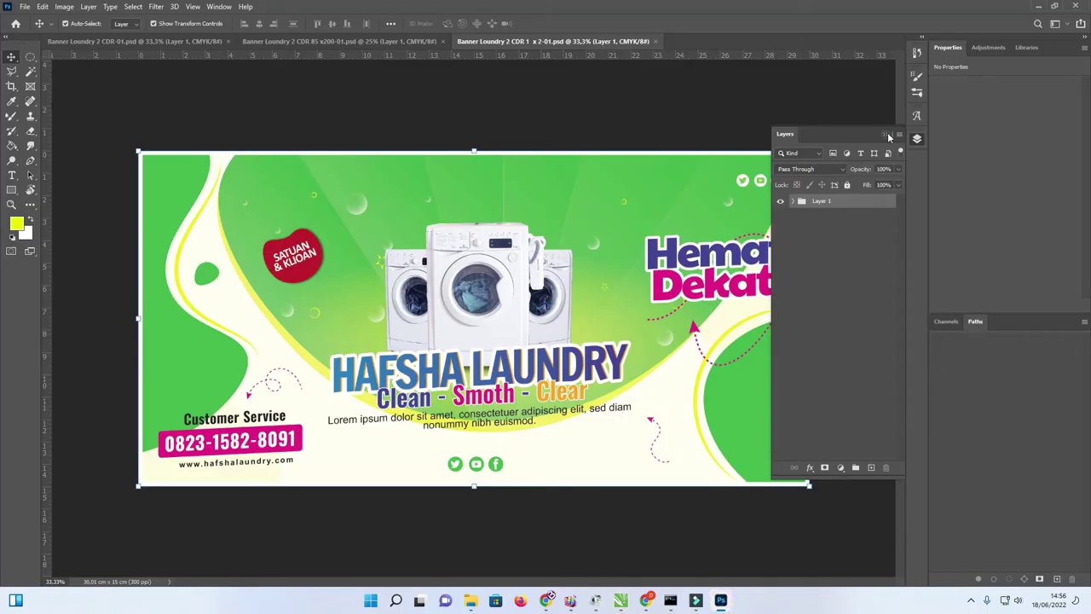
Close the Layers panel and compare the banner documents, ending on the 85 x200 portrait one
click(887, 135)
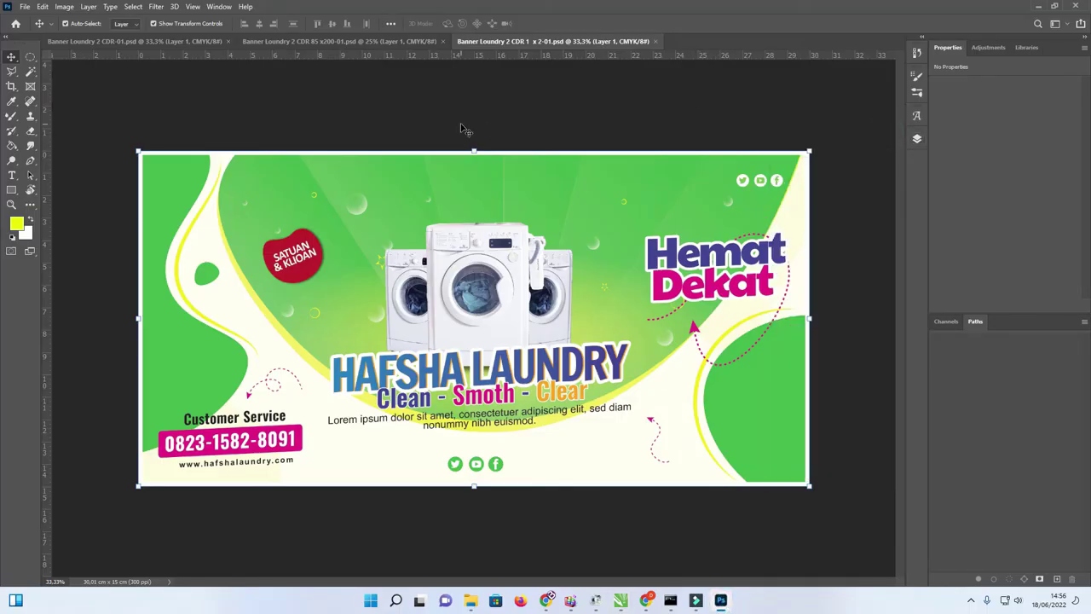
click(387, 41)
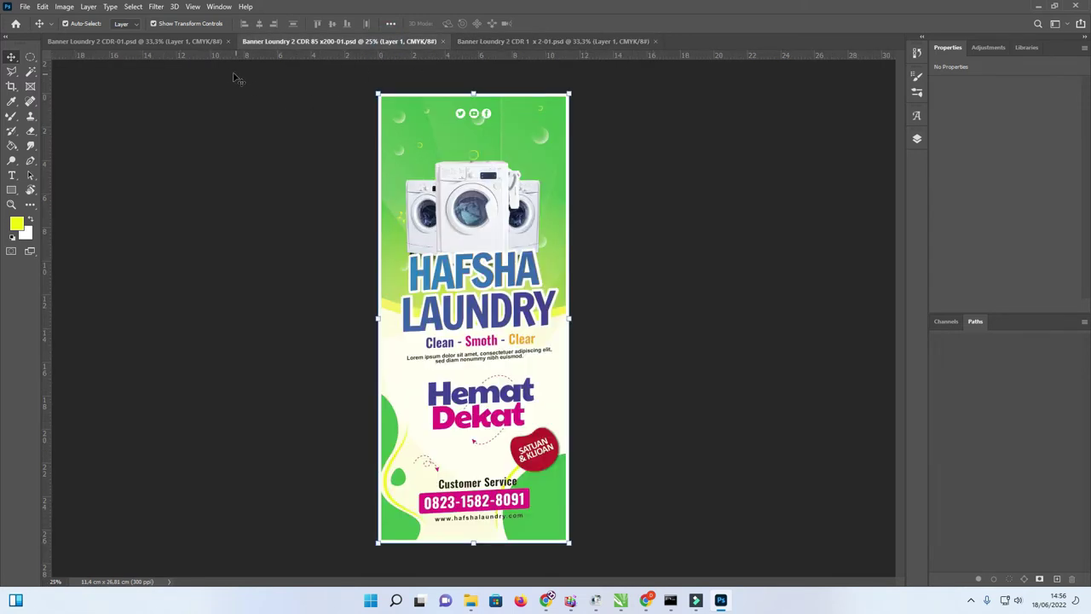
click(181, 42)
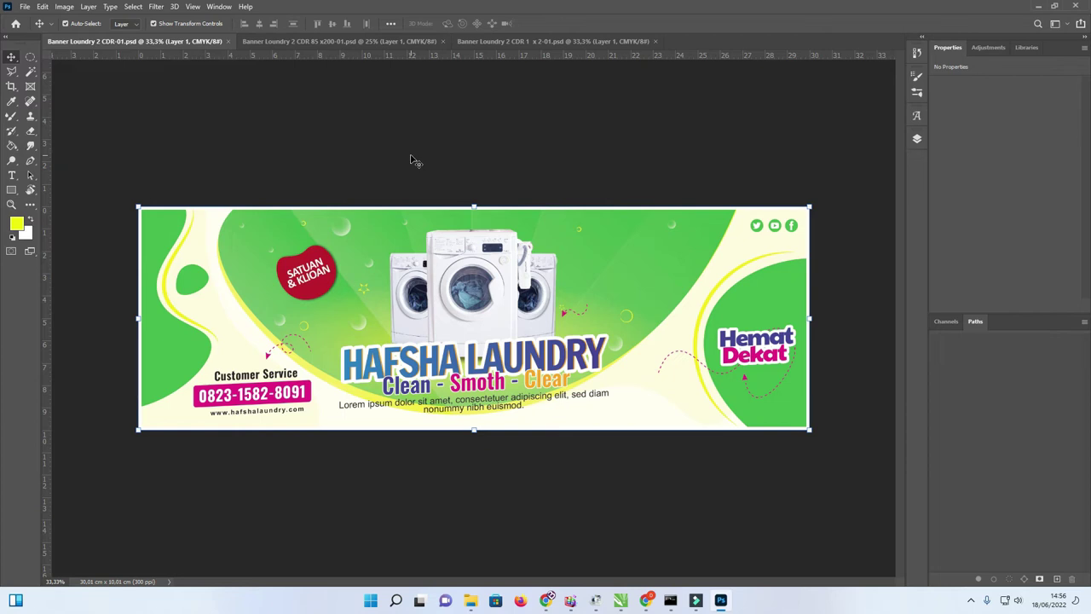
click(373, 42)
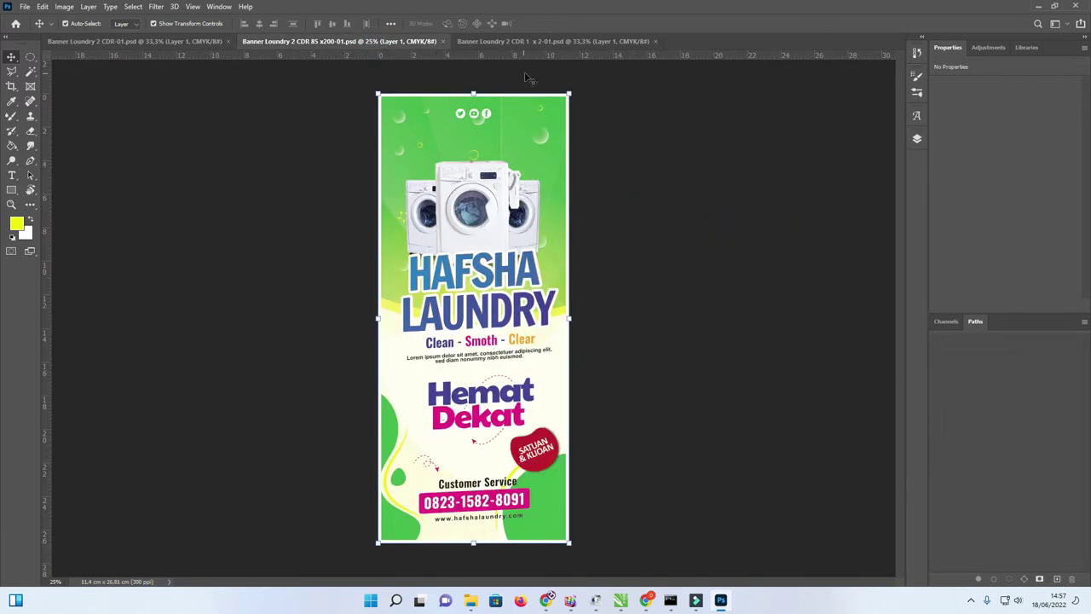
click(673, 157)
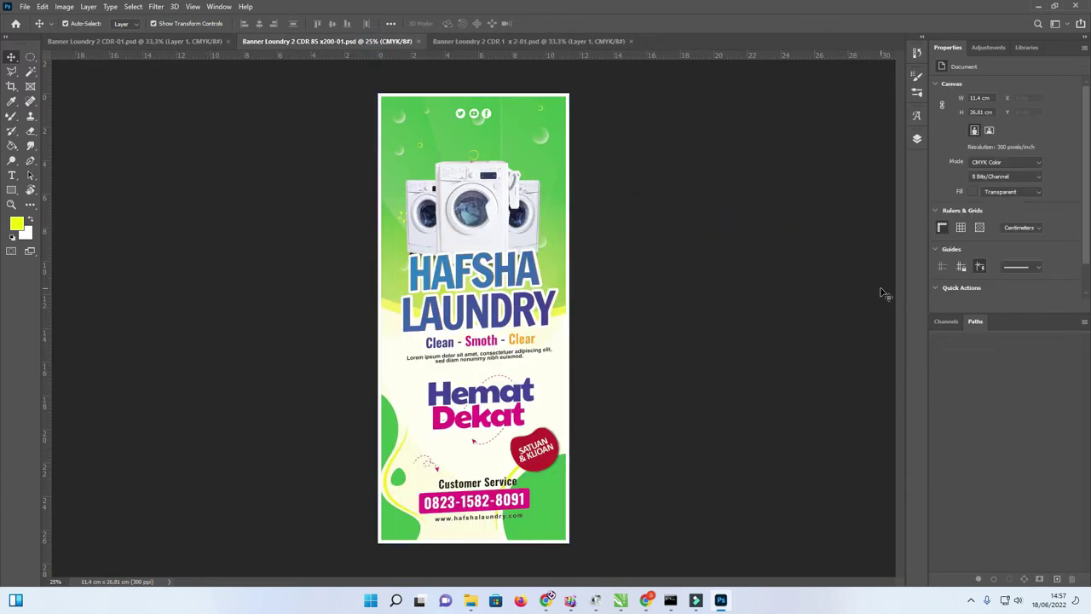
Ungroup the Layer 1 group into its separate groups
click(916, 138)
click(834, 202)
right_click(834, 202)
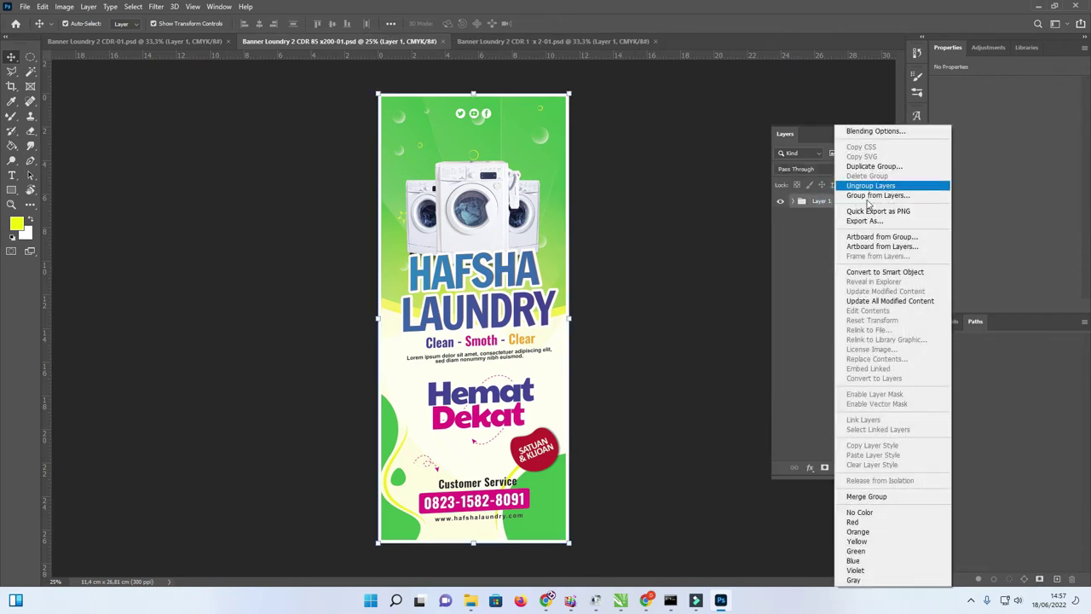
click(869, 186)
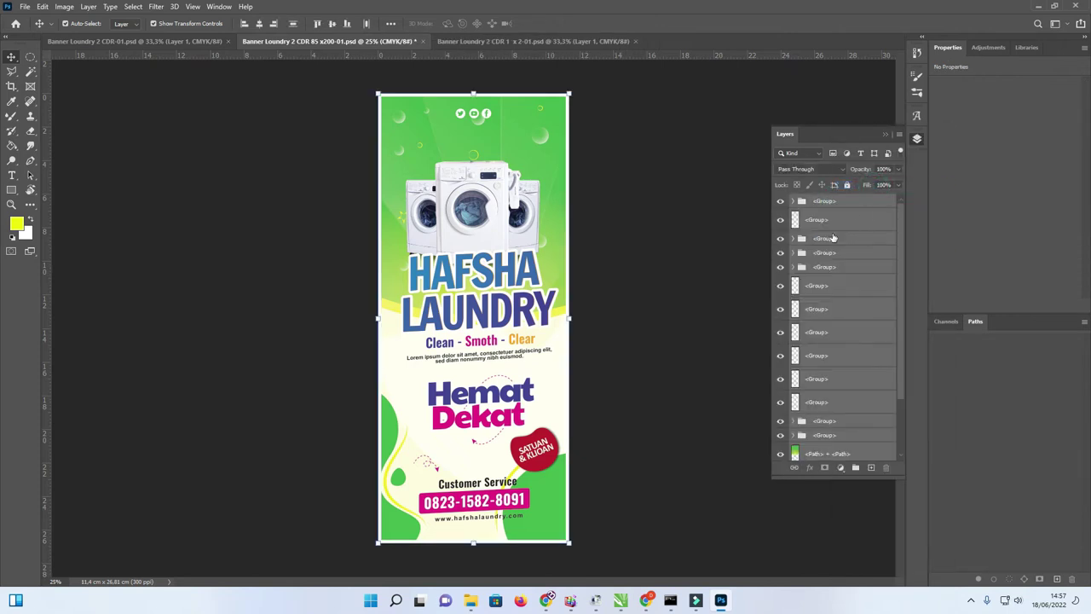
click(713, 236)
Try shifting the orange and blue HAFSHA groups left, undo both, and toggle the blue group's visibility
click(514, 269)
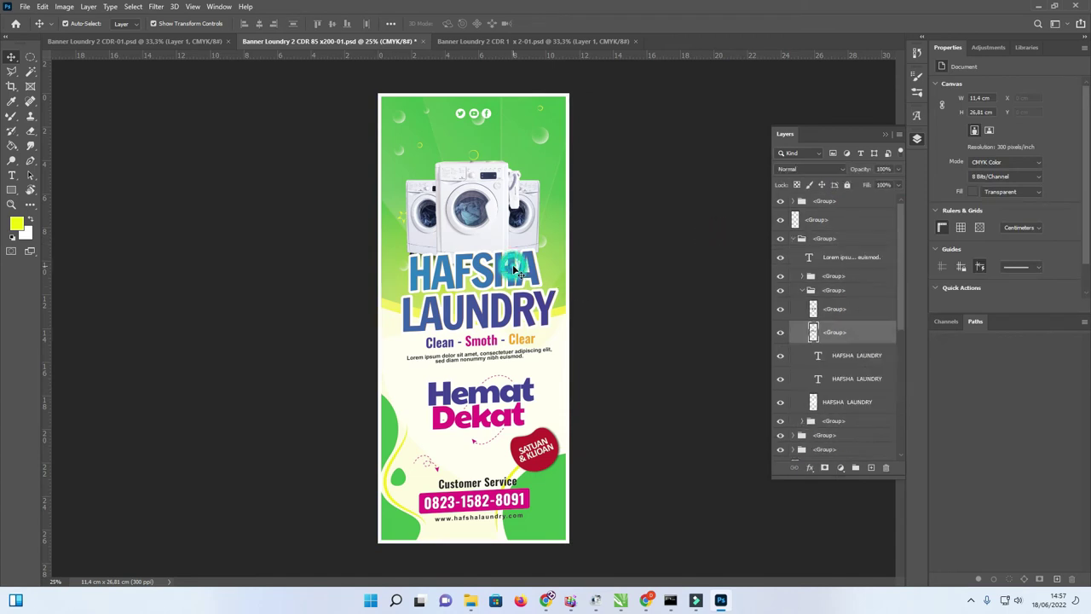
drag(526, 280, 491, 271)
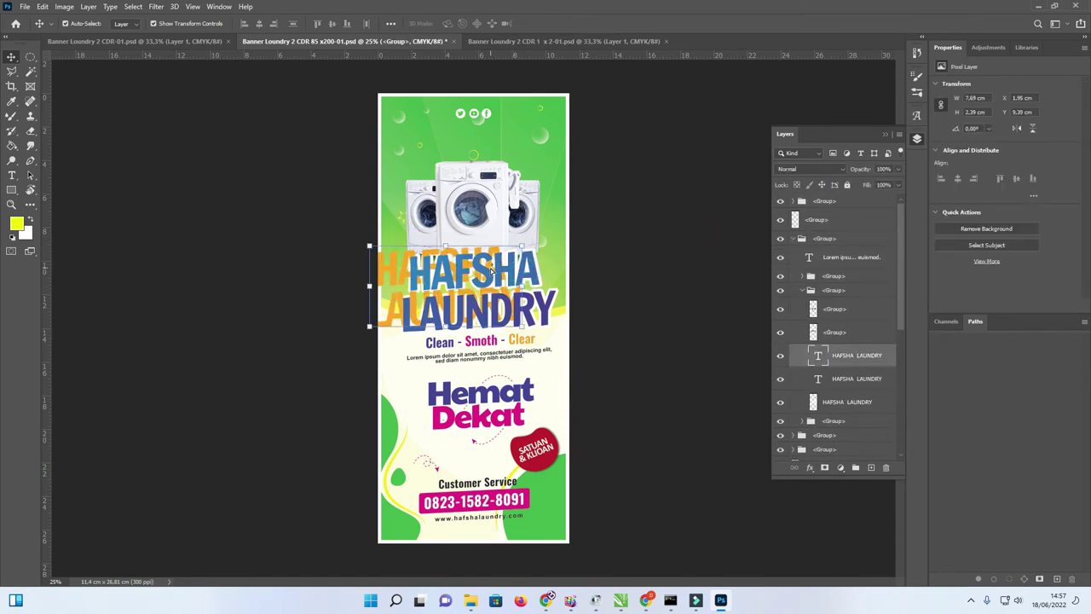
key(ctrl+z)
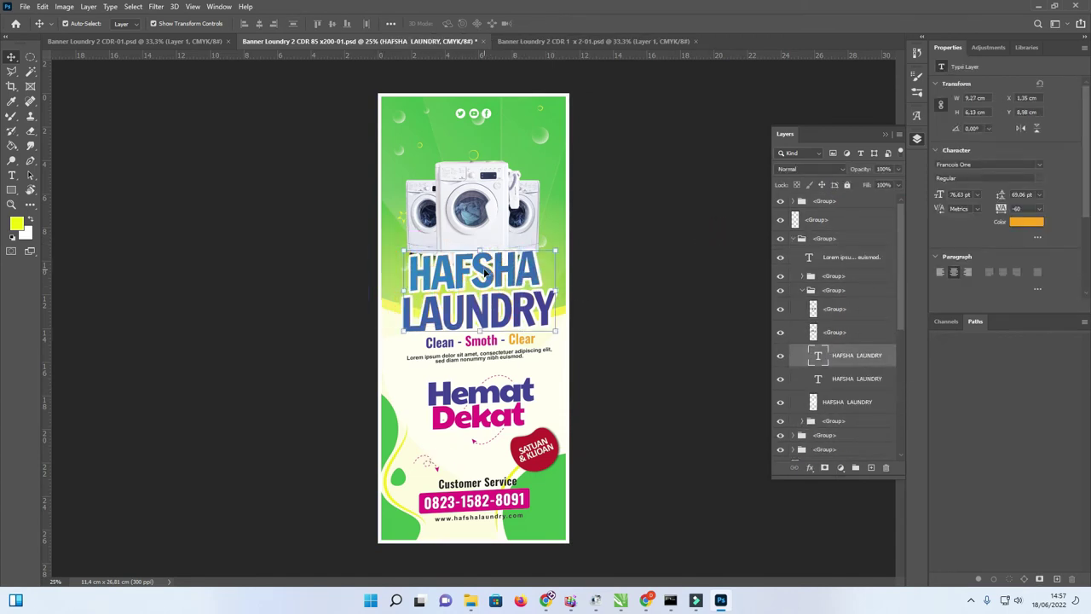
drag(491, 271, 473, 272)
key(ctrl+z)
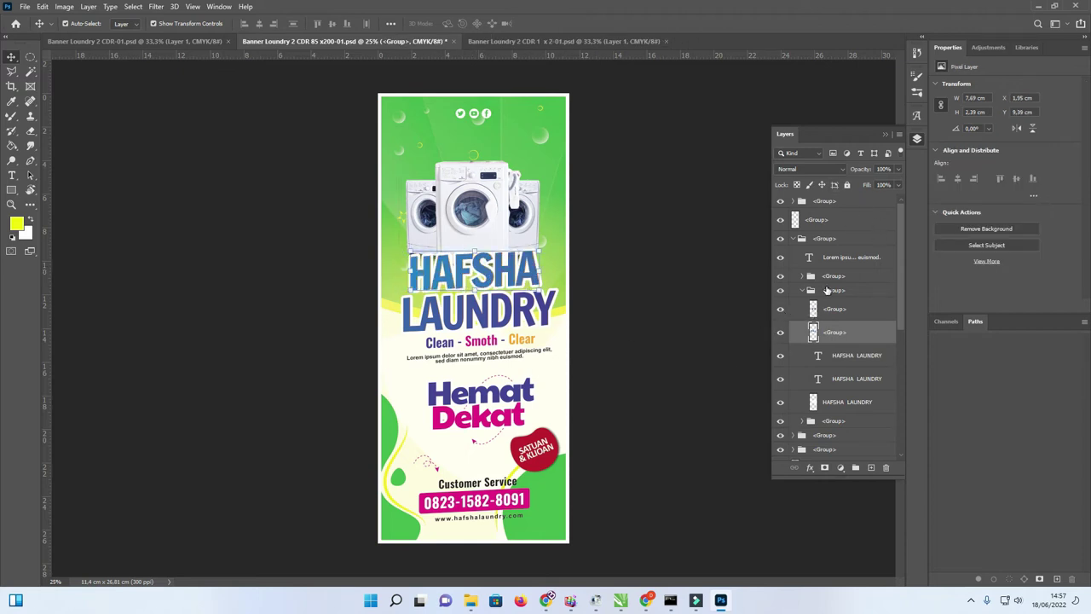
click(781, 333)
click(781, 333)
Move blue HAFSHA to the banner top and blue LAUNDRY up over the washing machines
drag(510, 270, 506, 149)
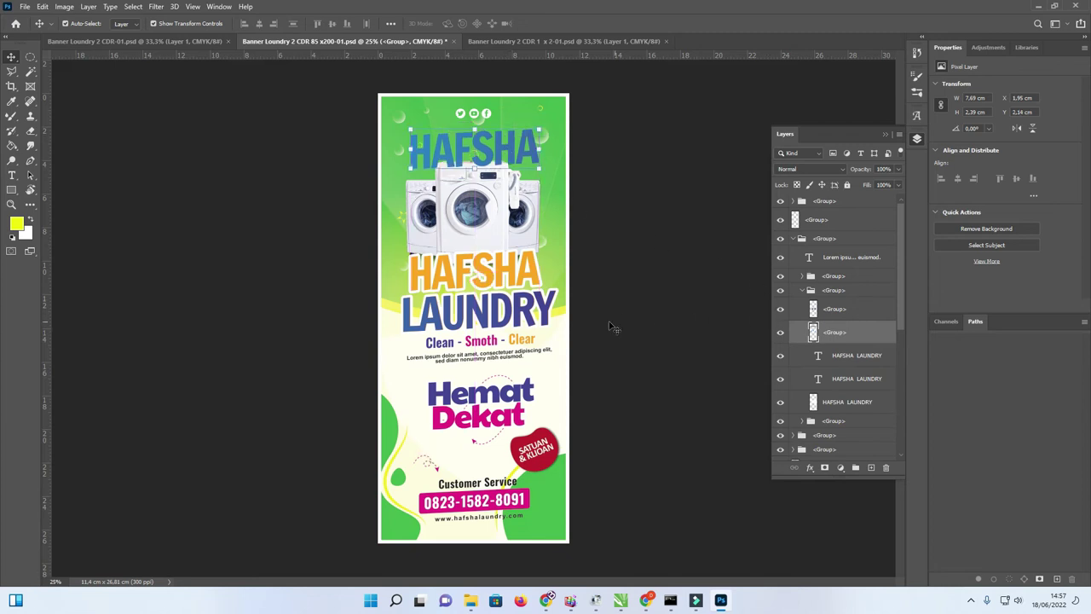
drag(510, 271, 503, 281)
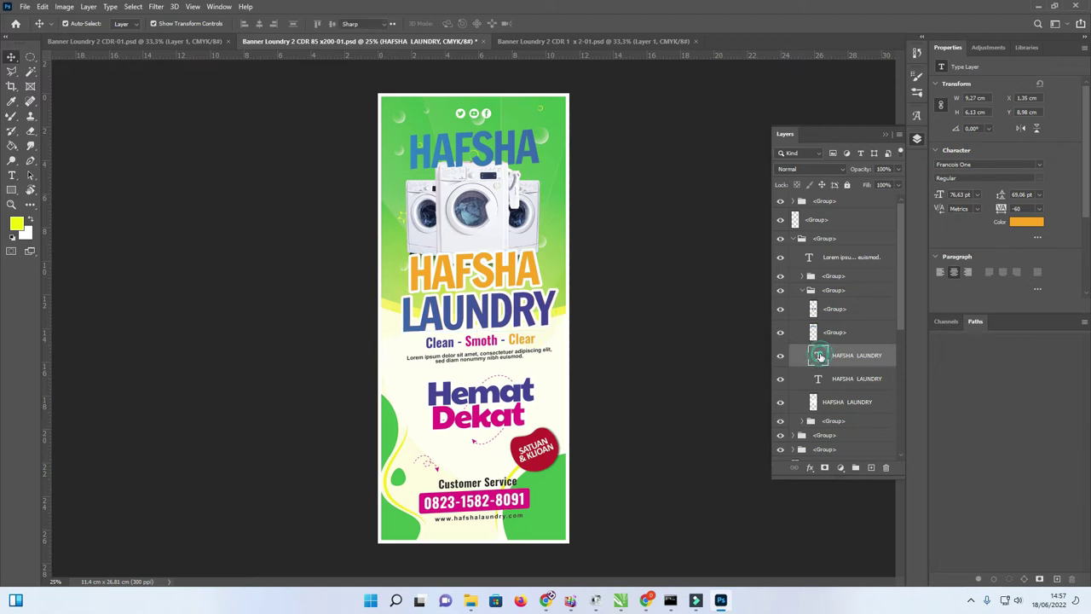
click(13, 57)
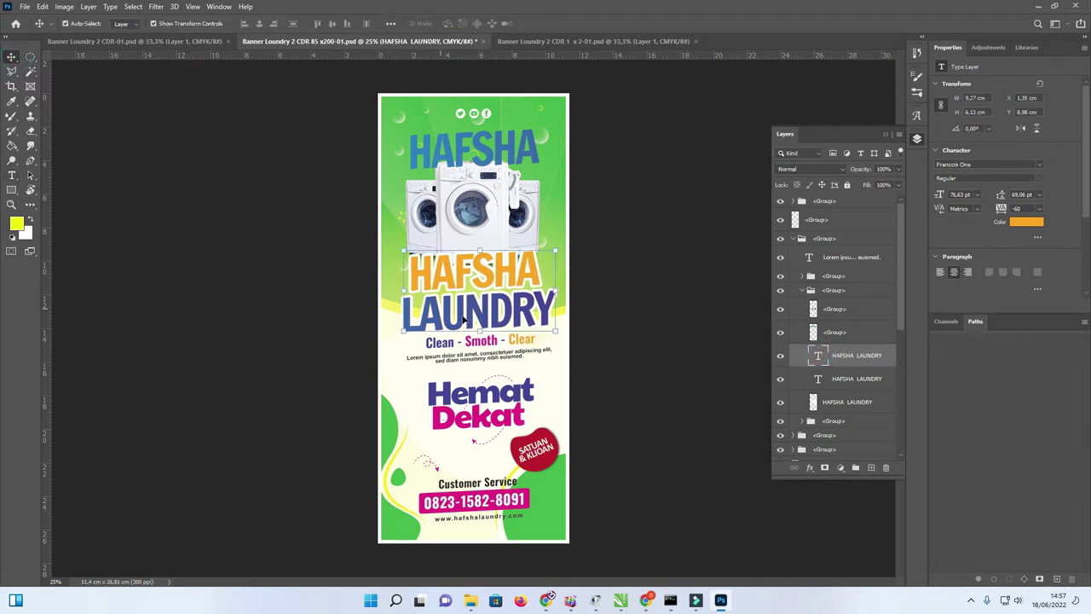
drag(481, 319, 479, 208)
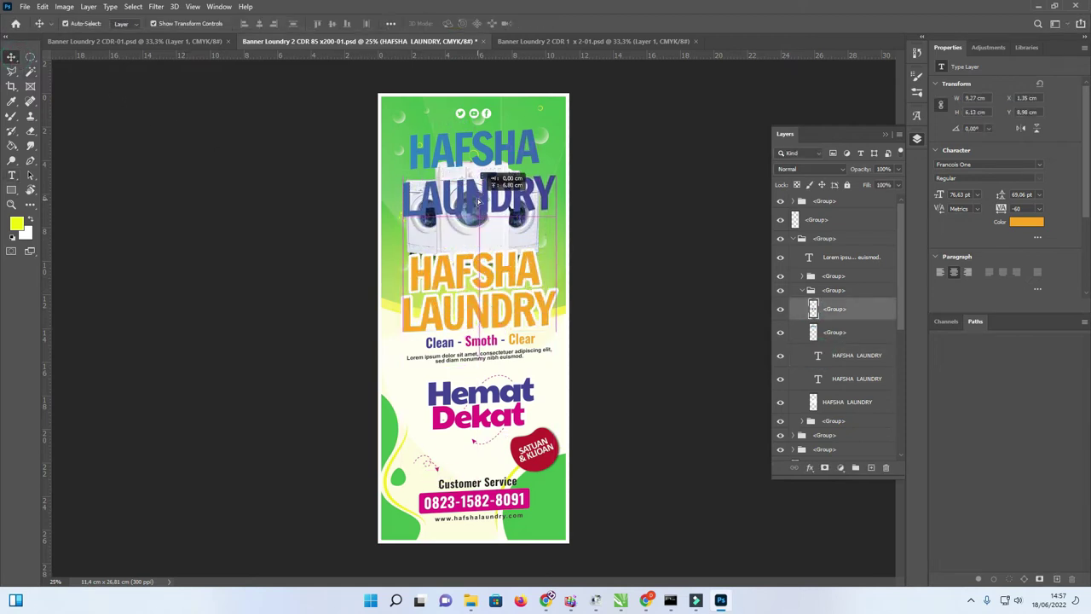
double_click(482, 274)
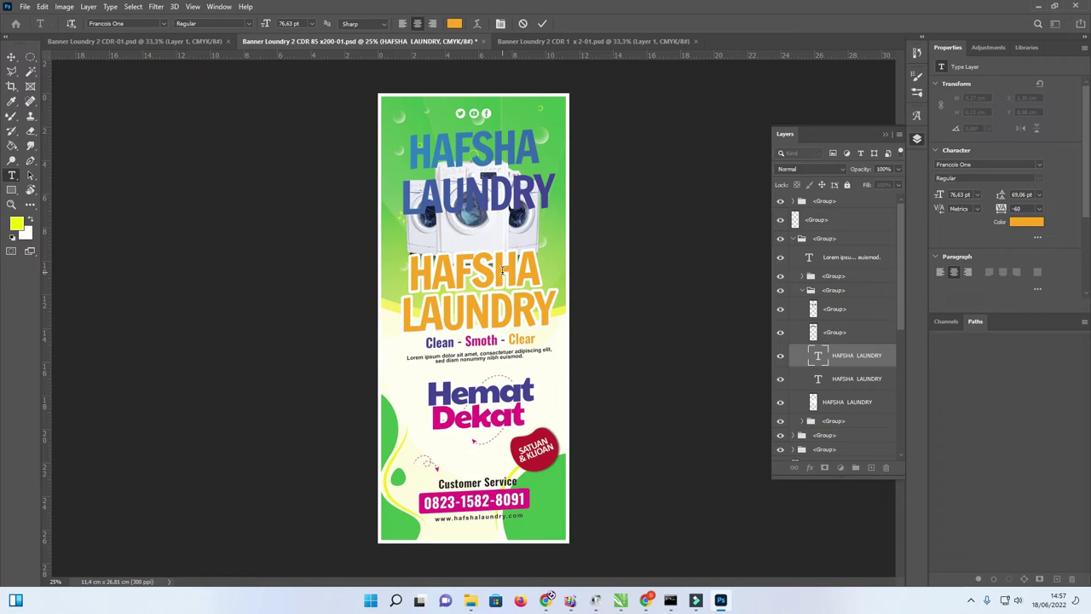
Retype the orange headline's first word as Riana, correcting a mistyped first attempt
double_click(503, 271)
text(rIAN)
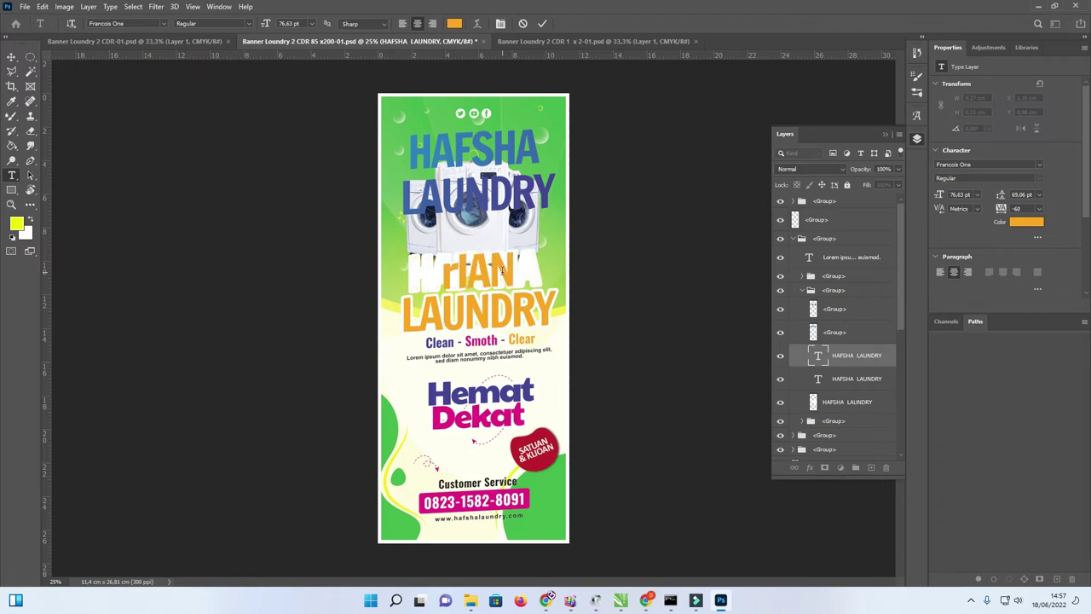
key(ctrl+z)
text(Ria)
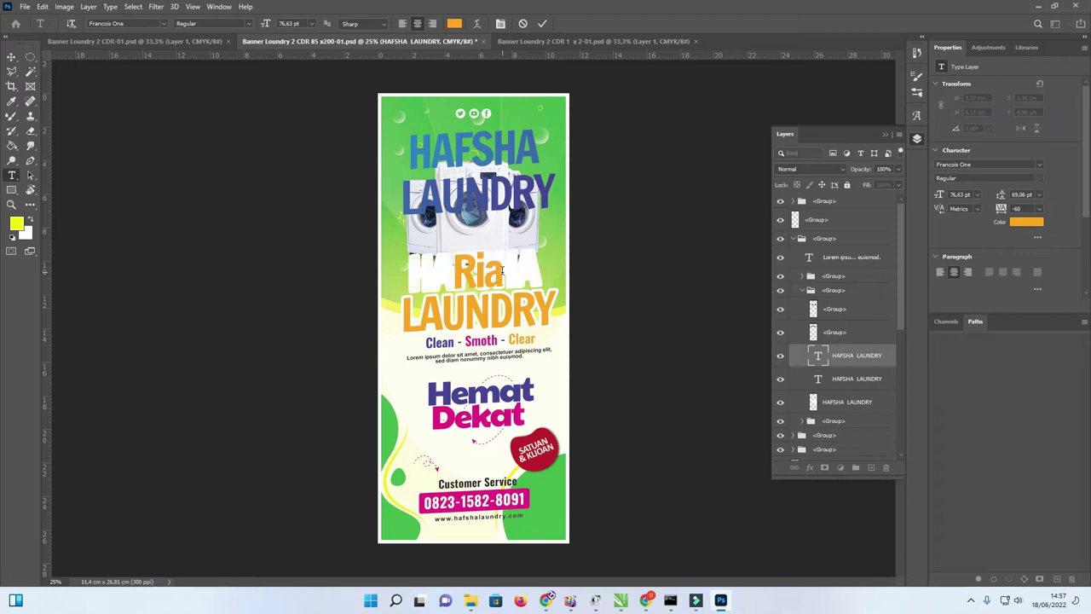
text(na)
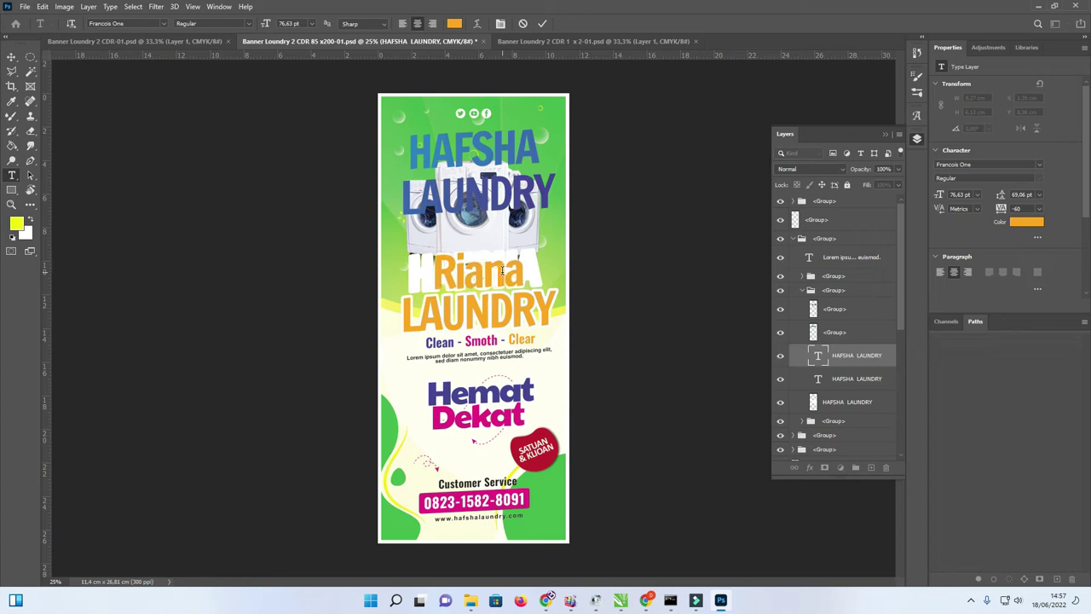
click(11, 56)
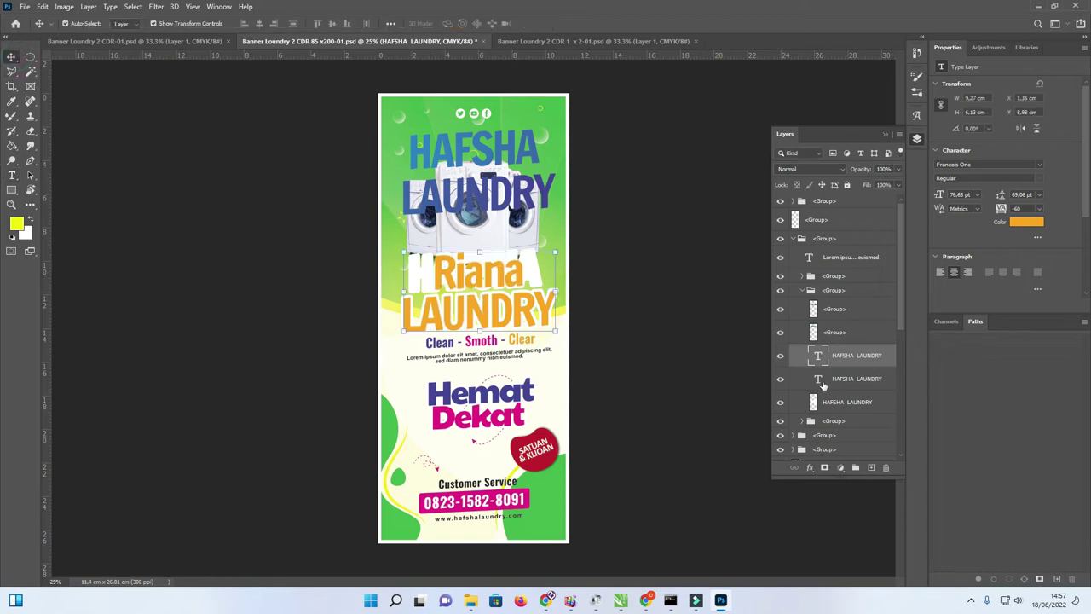
click(823, 385)
key(t)
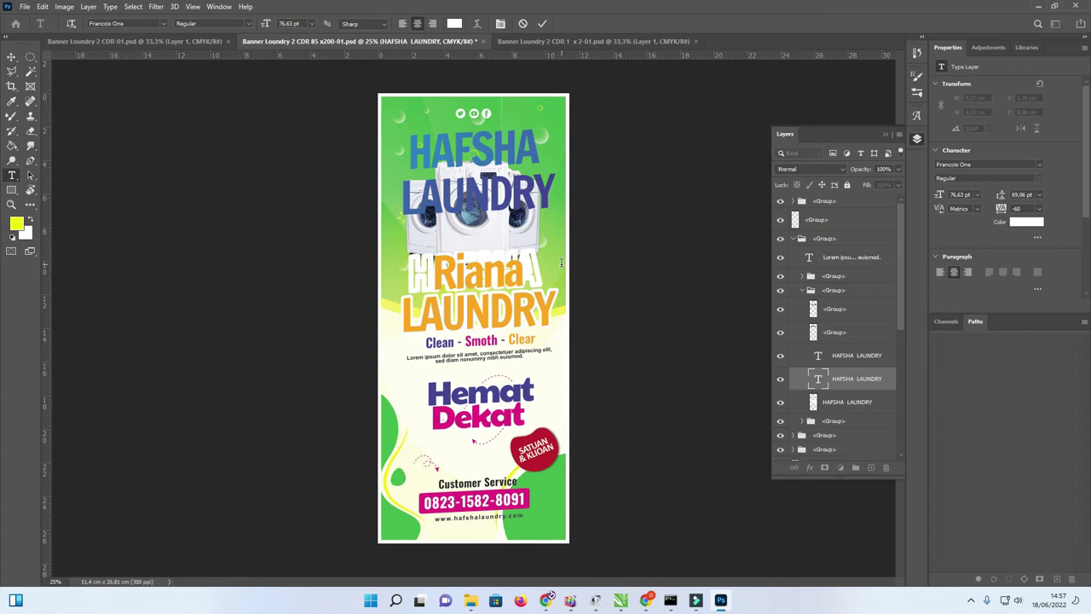
Drag the orange Riana LAUNDRY headline down over the tagline
click(11, 56)
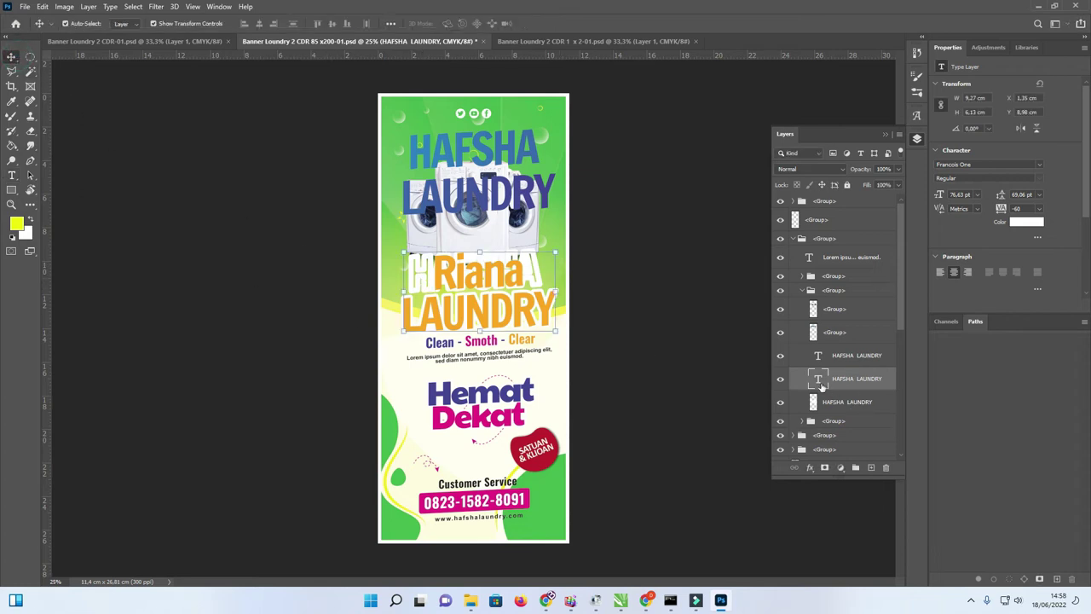
mouse_move(508, 275)
mouse_down()
mouse_move(537, 271)
mouse_move(526, 266)
mouse_up()
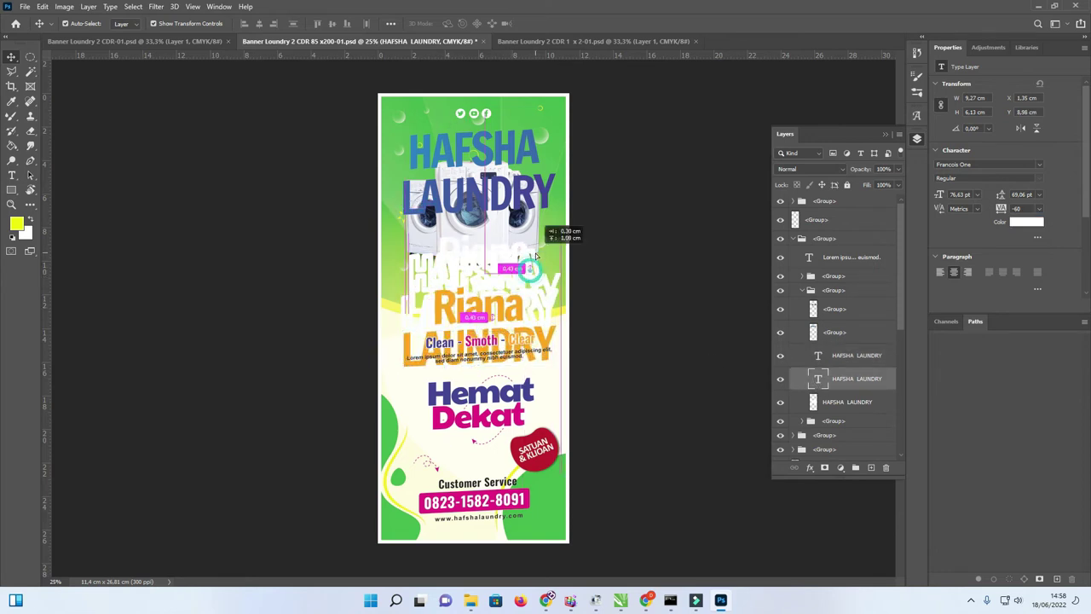
drag(417, 265, 483, 290)
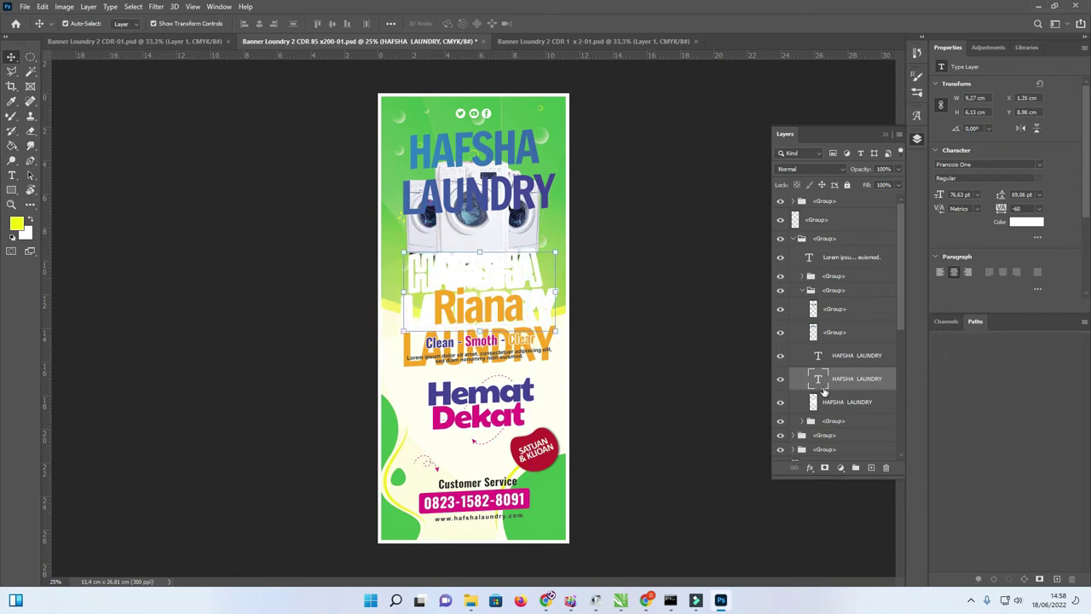
Hide the second HAFSHA LAUNDRY type layer and select the white HAFSHA LAUNDRY image layer
click(780, 379)
click(516, 263)
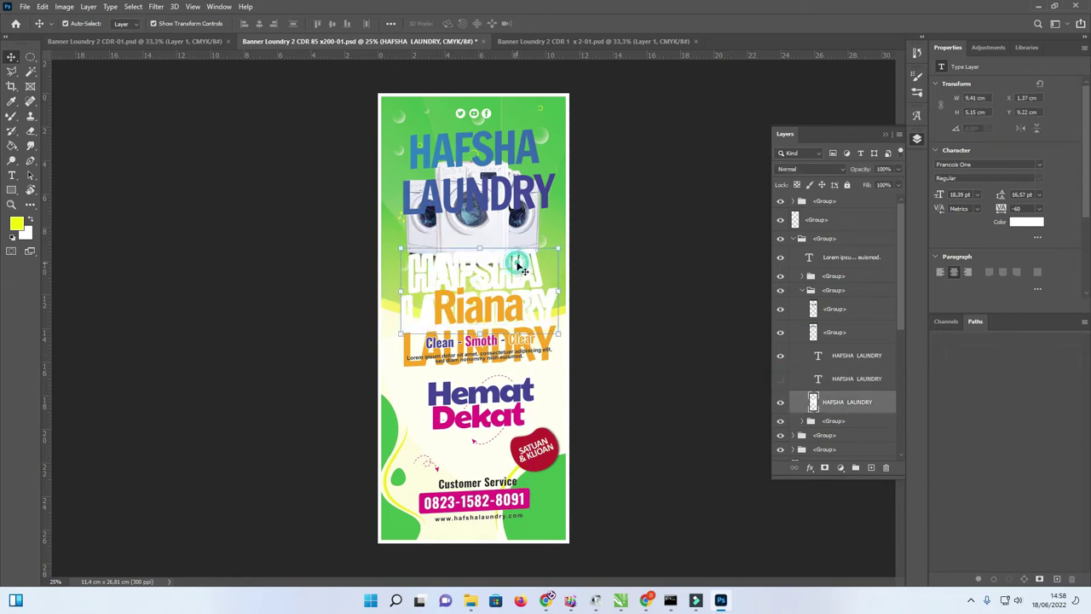
key(t)
click(423, 276)
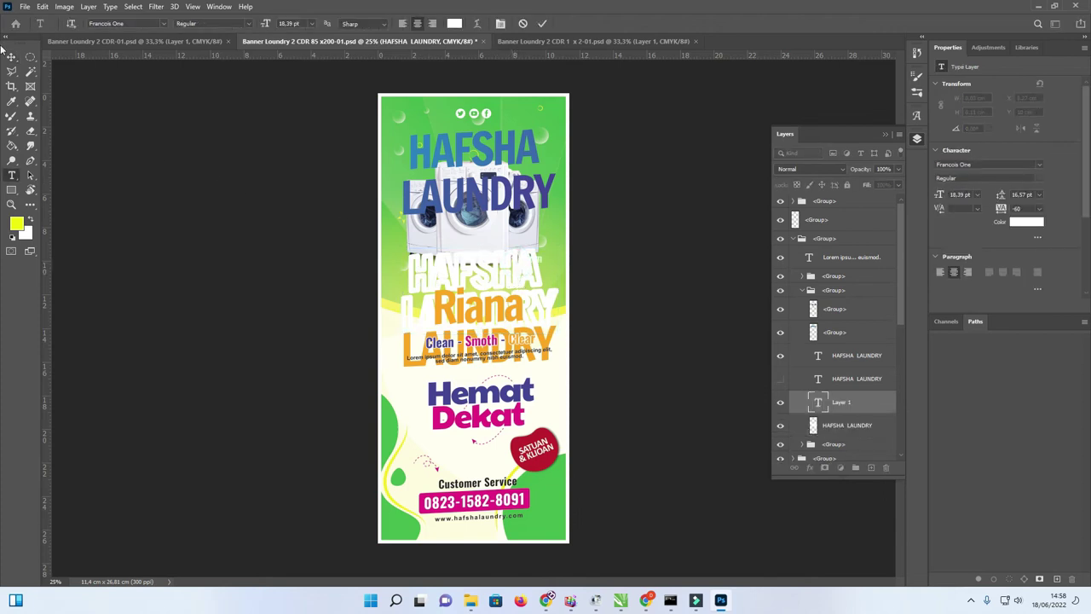
click(11, 56)
click(463, 279)
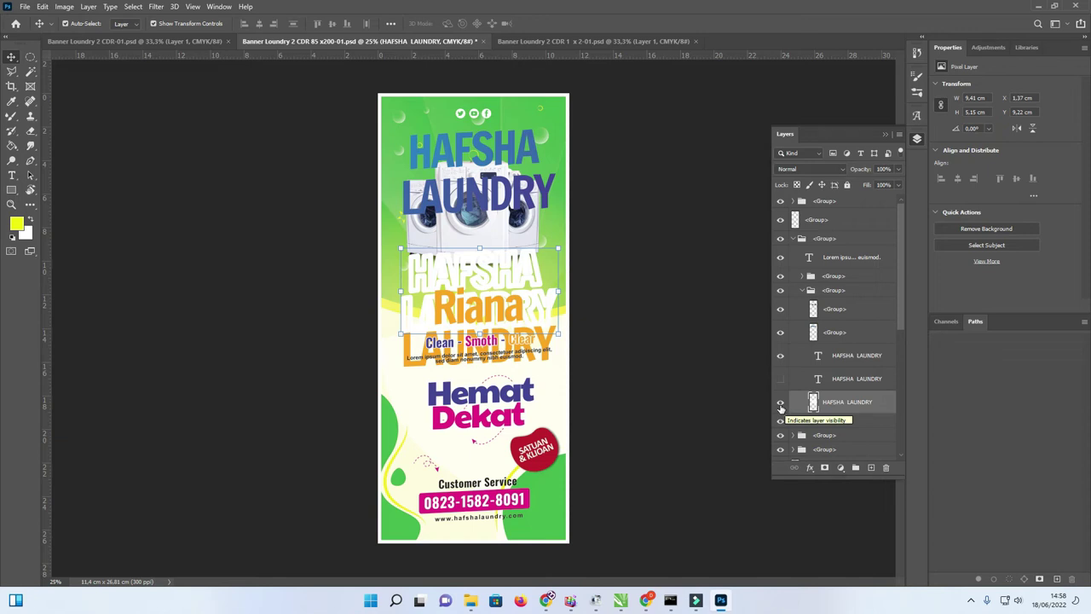
Hide the white HAFSHA LAUNDRY image copy and move the orange headline back up
drag(534, 284, 533, 142)
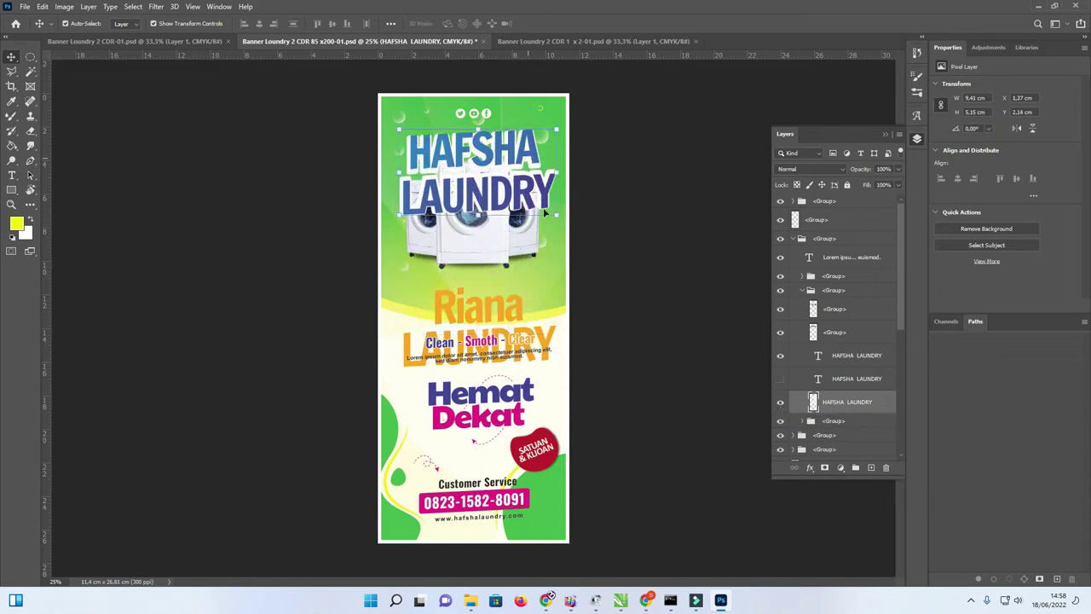
click(780, 402)
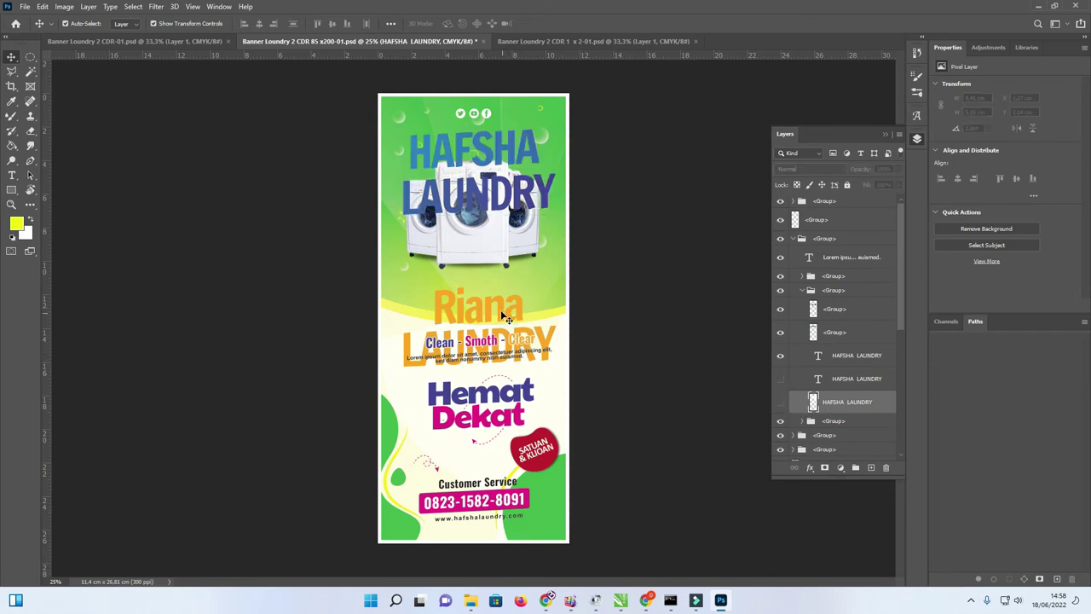
drag(503, 317, 503, 271)
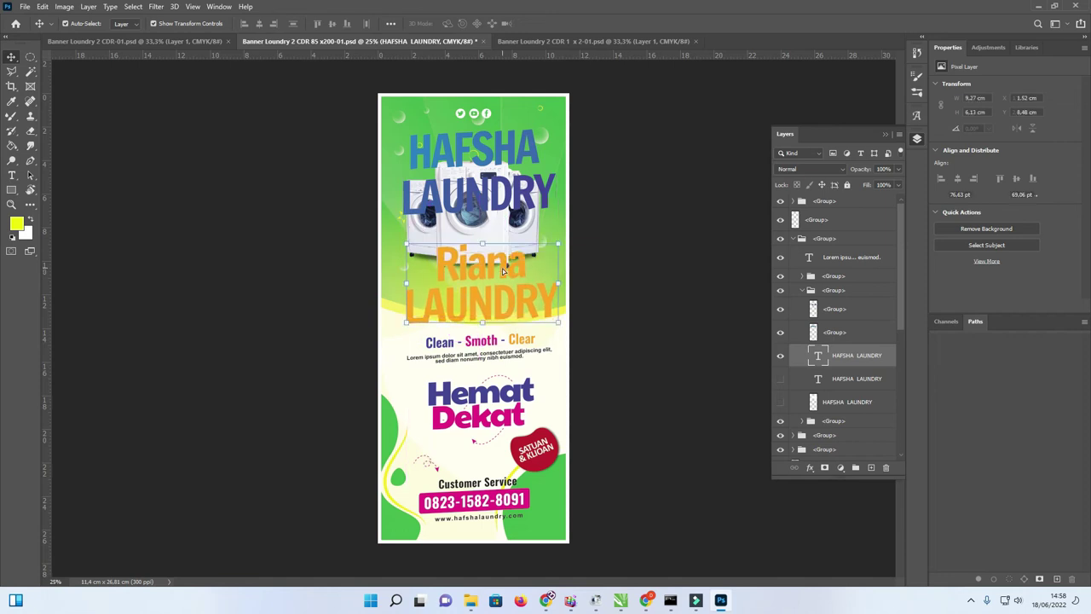
Capitalise the headline's first word to RIANA so it reads RIANA LAUNDRY
key(t)
click(517, 262)
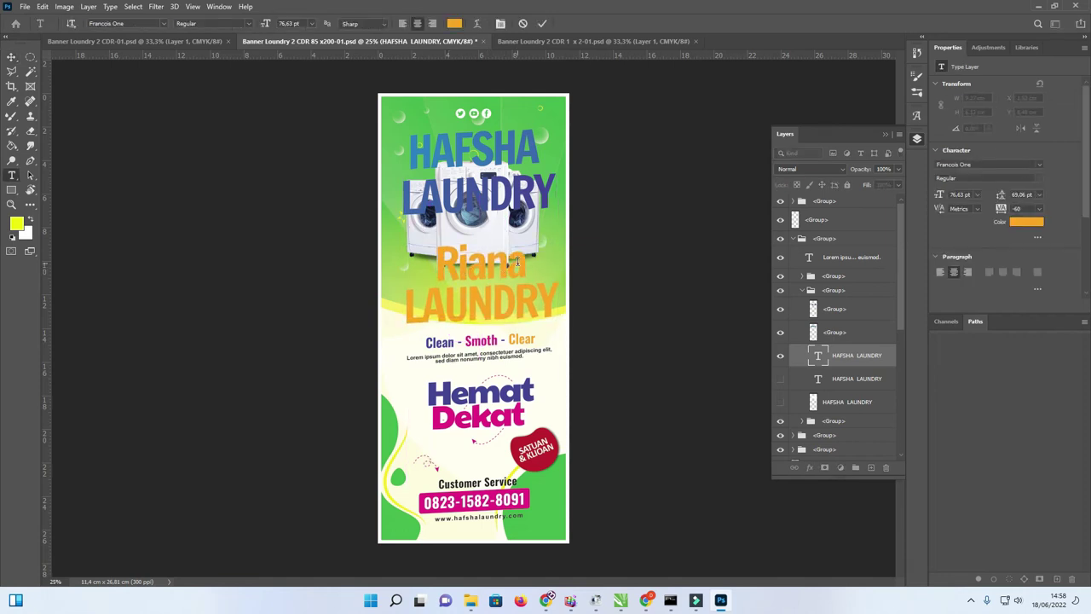
text(RRIA)
key(BackSpace)
key(BackSpace)
key(BackSpace)
key(BackSpace)
text(RIANA)
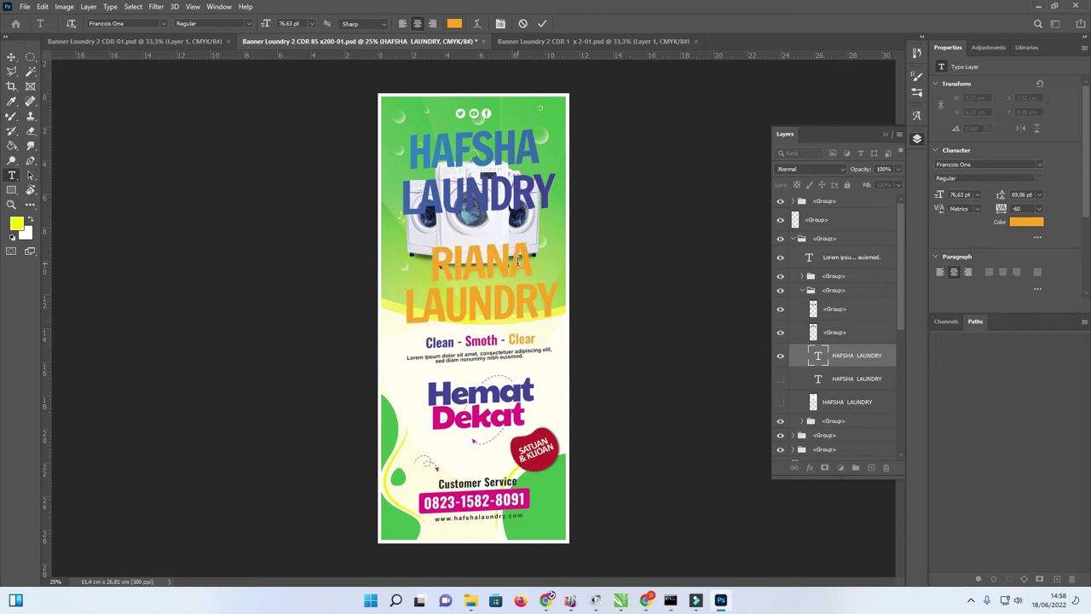
click(11, 56)
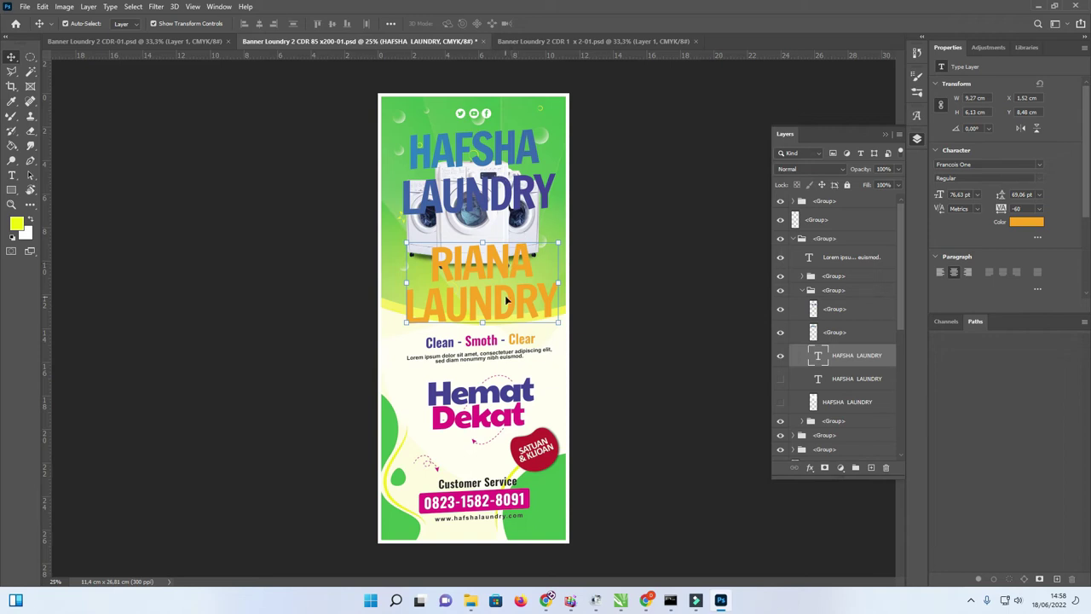
Open Layer Style for the headline and enable Gradient Overlay
right_click(853, 357)
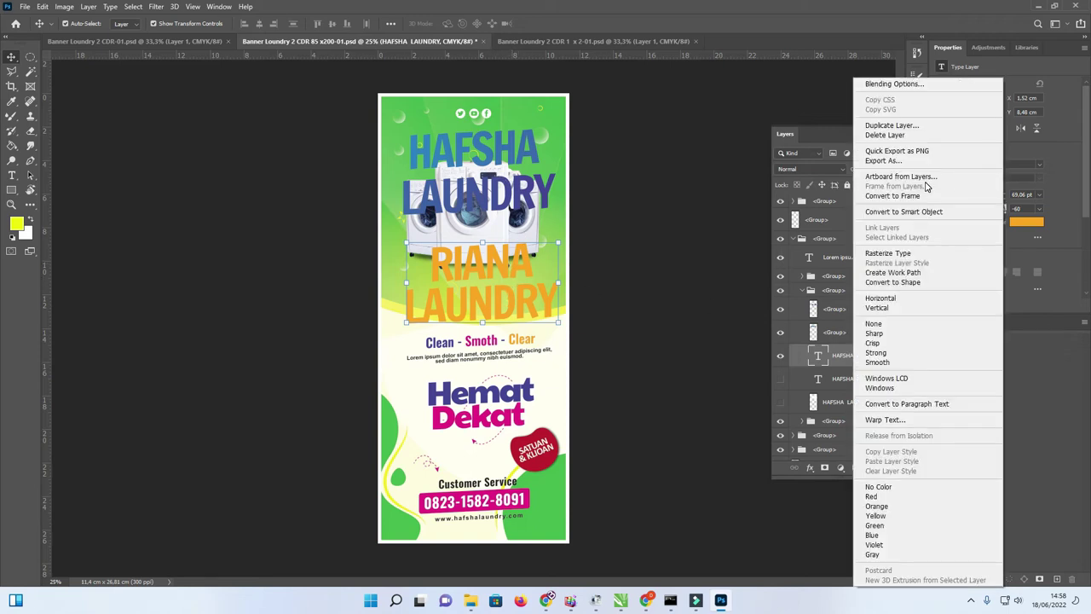
click(885, 86)
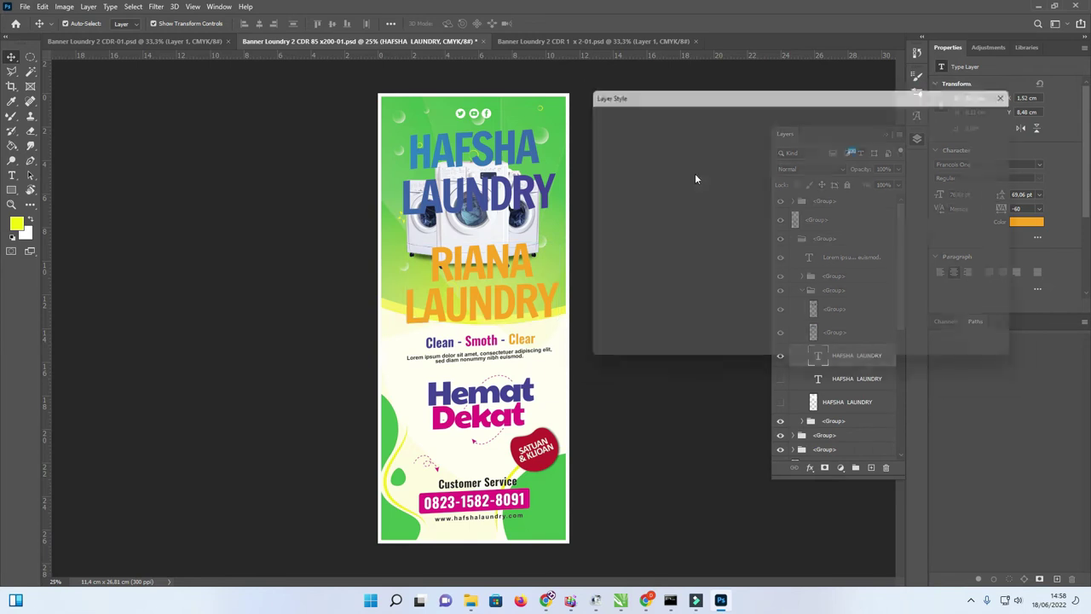
drag(668, 91, 705, 96)
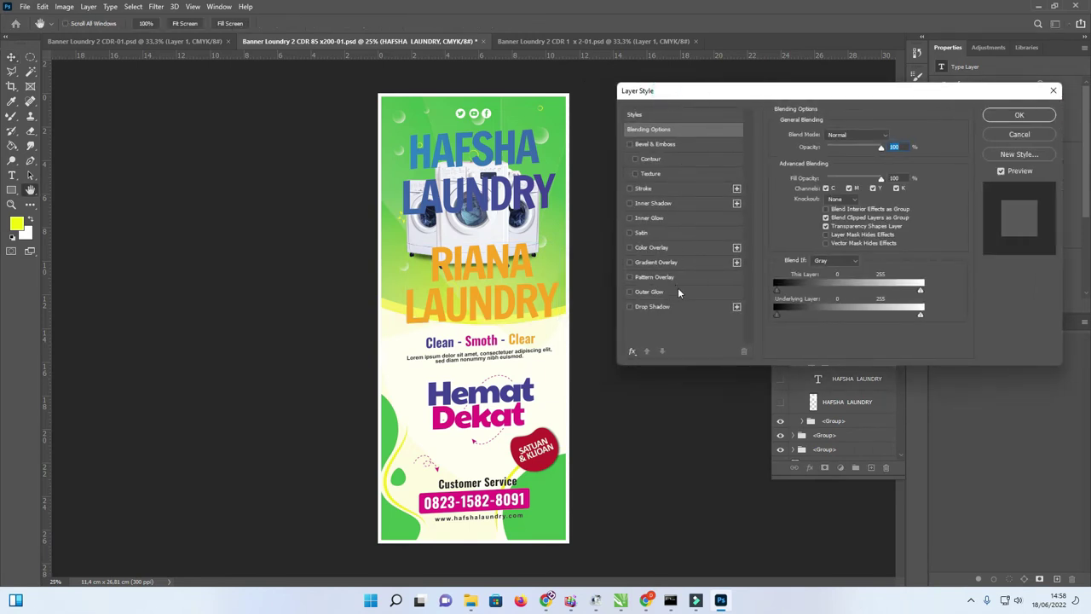
click(691, 265)
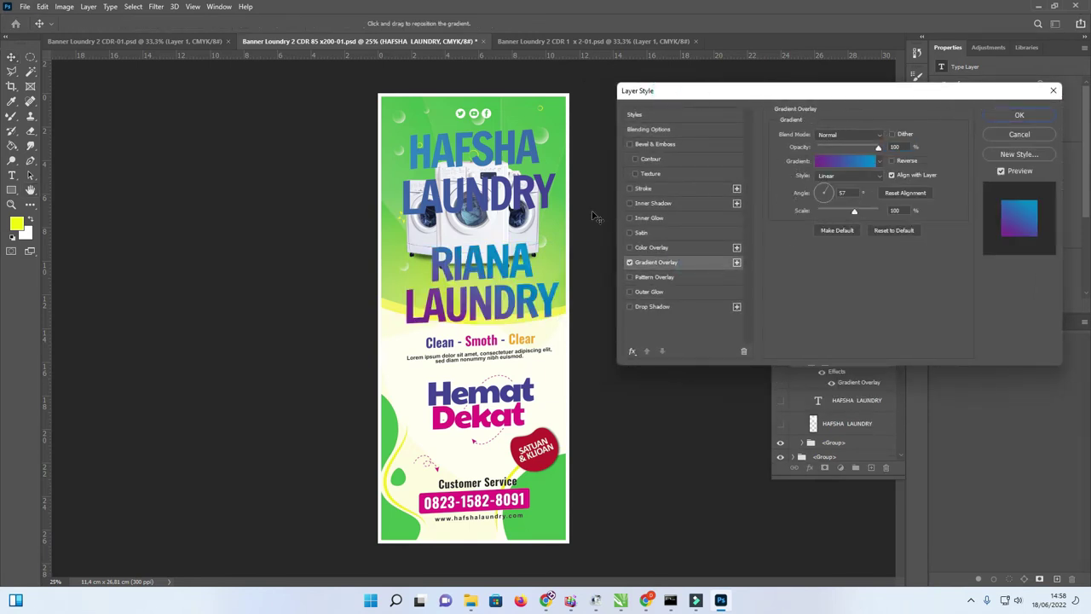
click(830, 161)
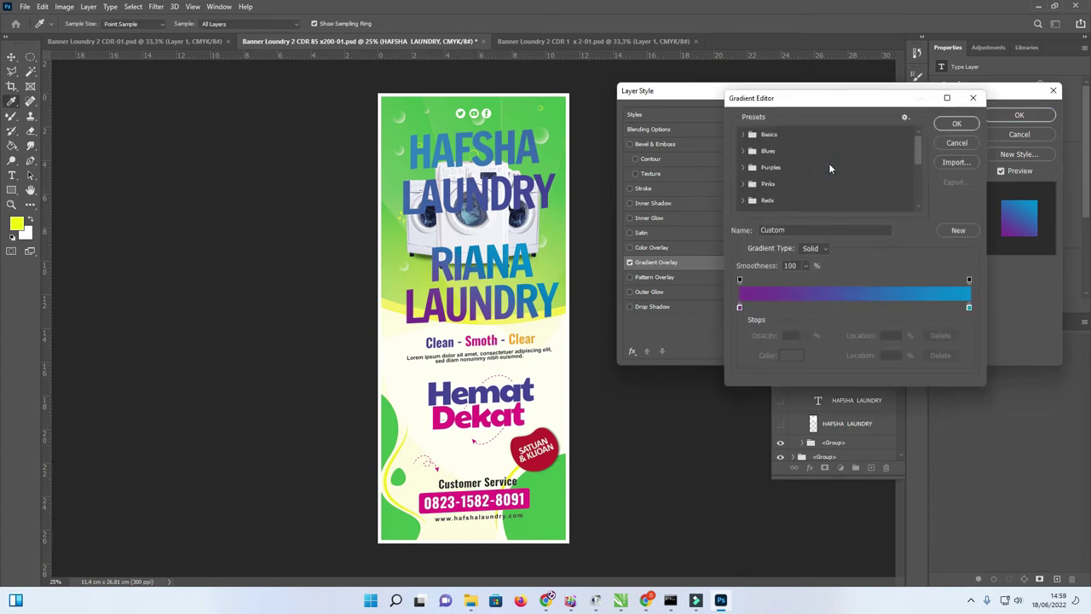
Set the gradient stops to blue 3279bd and dark blue 444597, angled about -36°
click(740, 308)
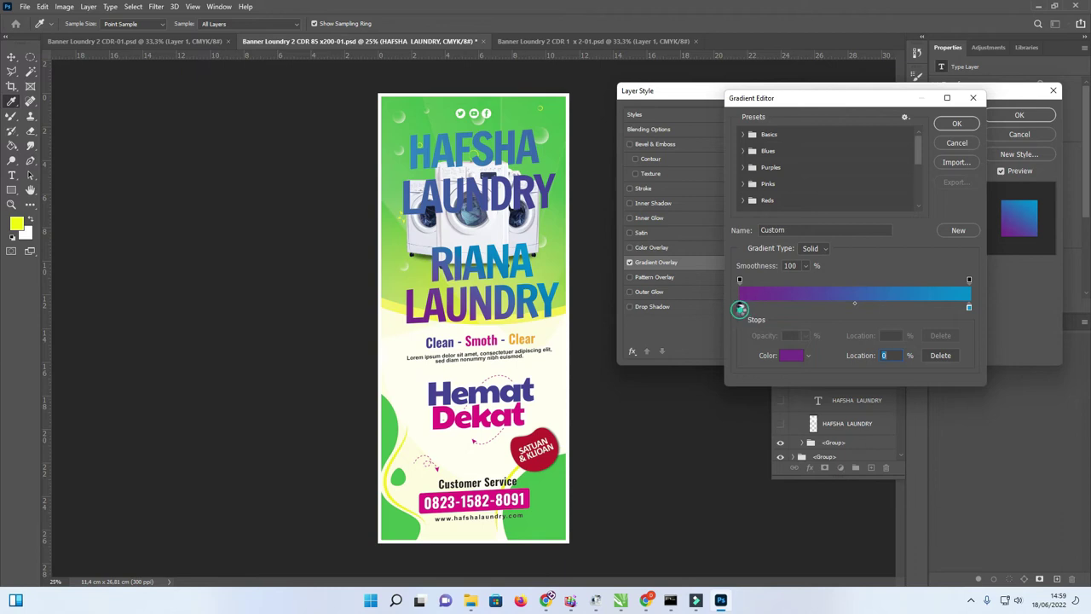
double_click(740, 308)
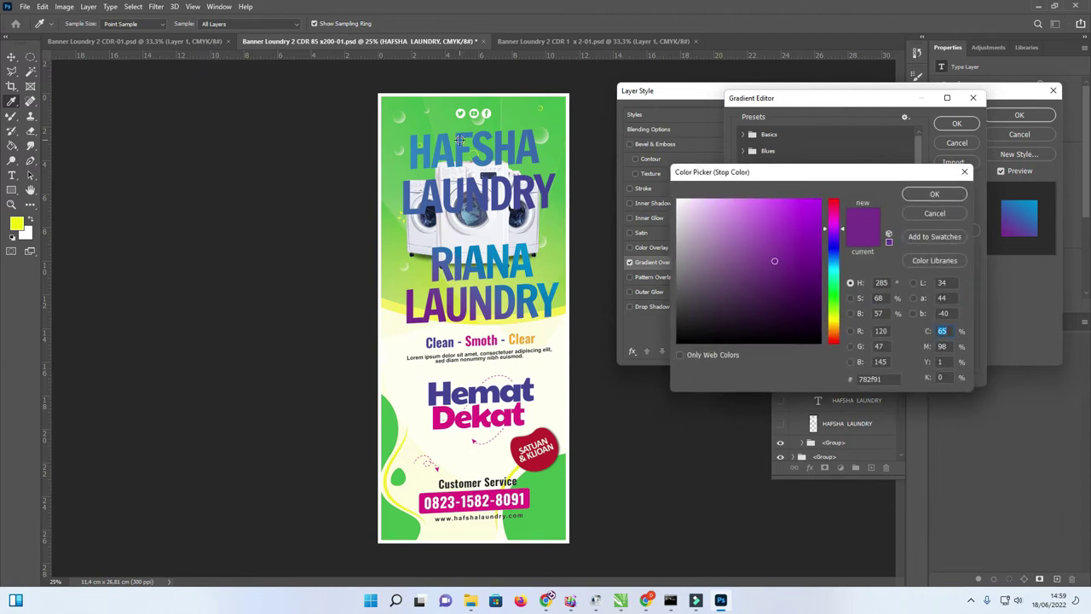
click(459, 139)
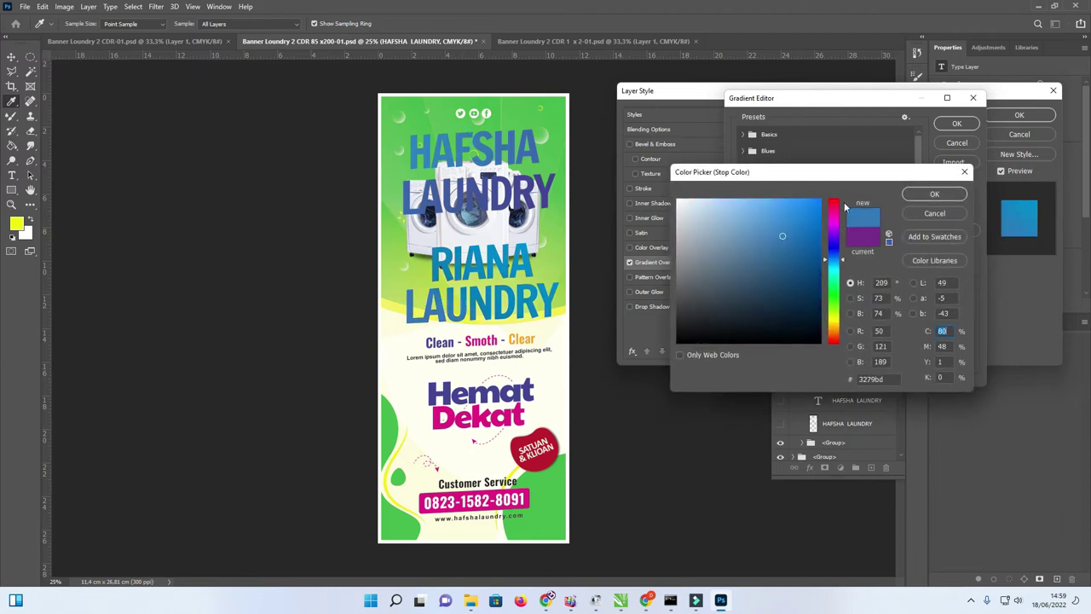
click(935, 194)
double_click(969, 308)
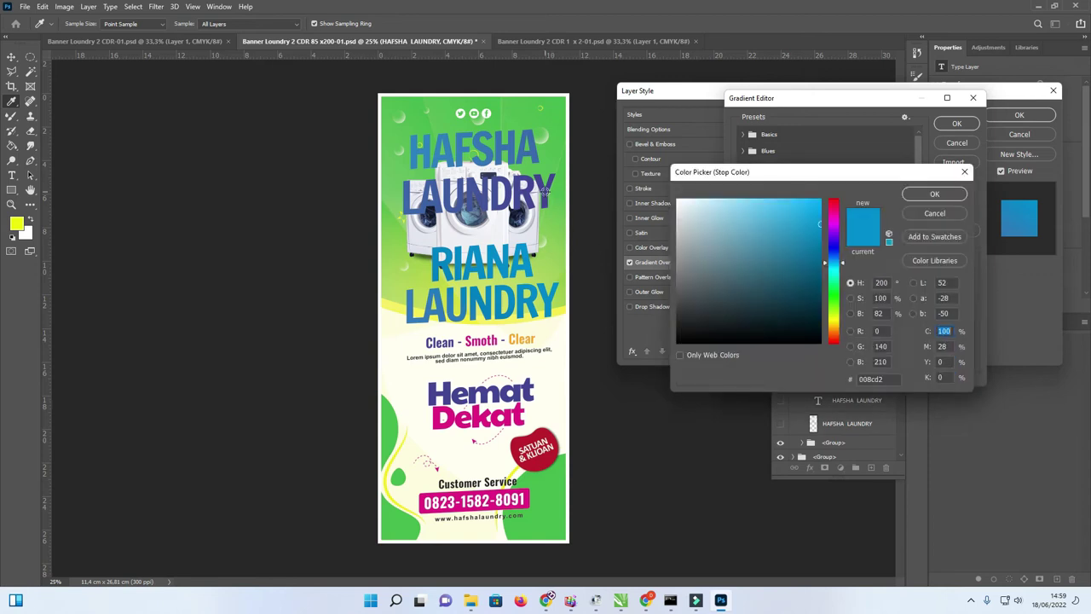
click(545, 192)
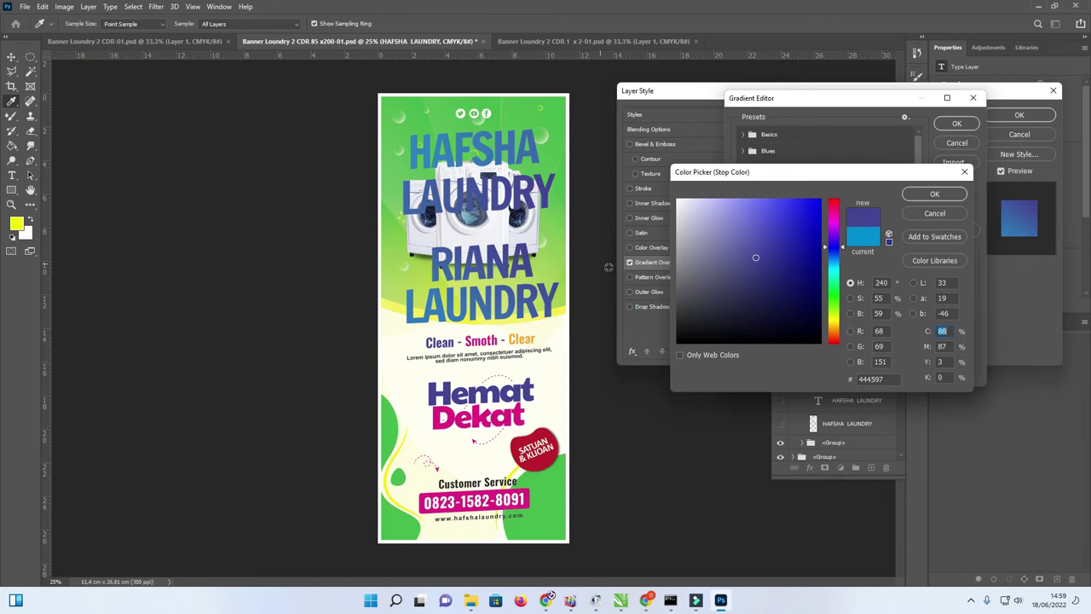
click(935, 194)
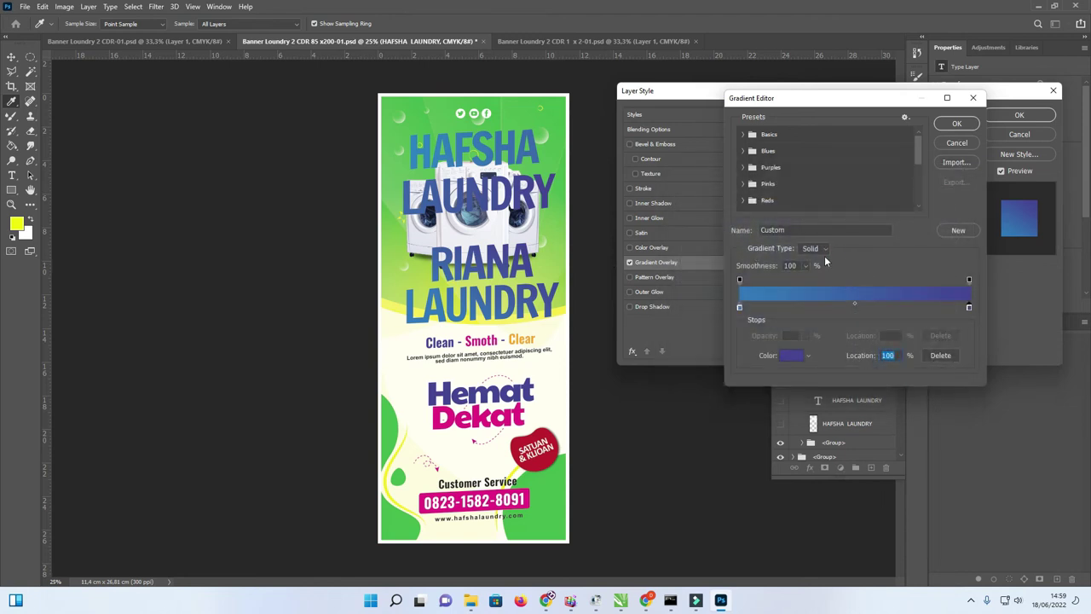
click(955, 124)
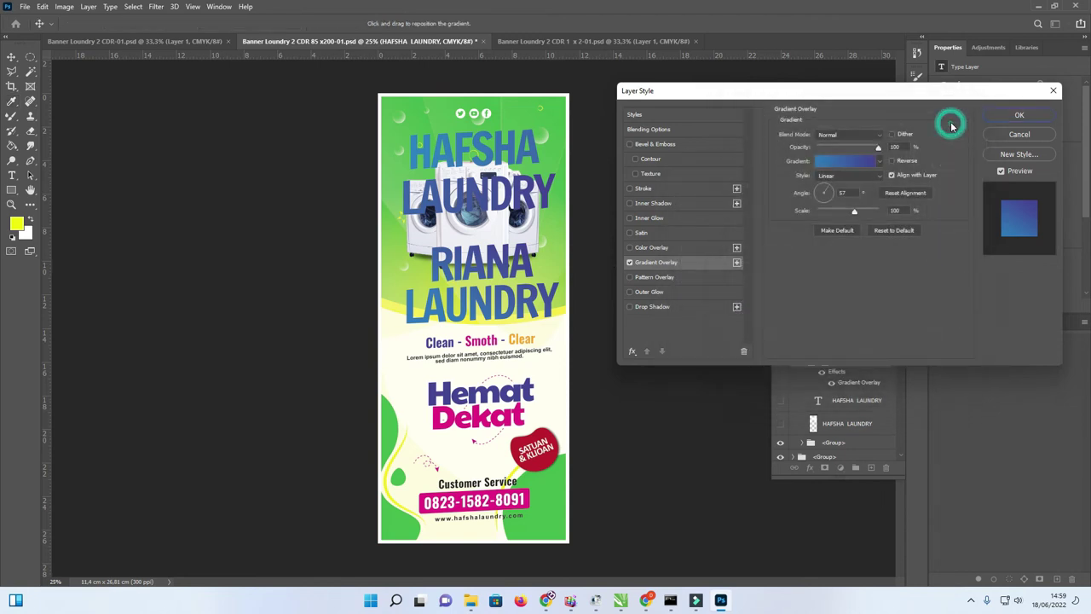
drag(832, 194, 834, 197)
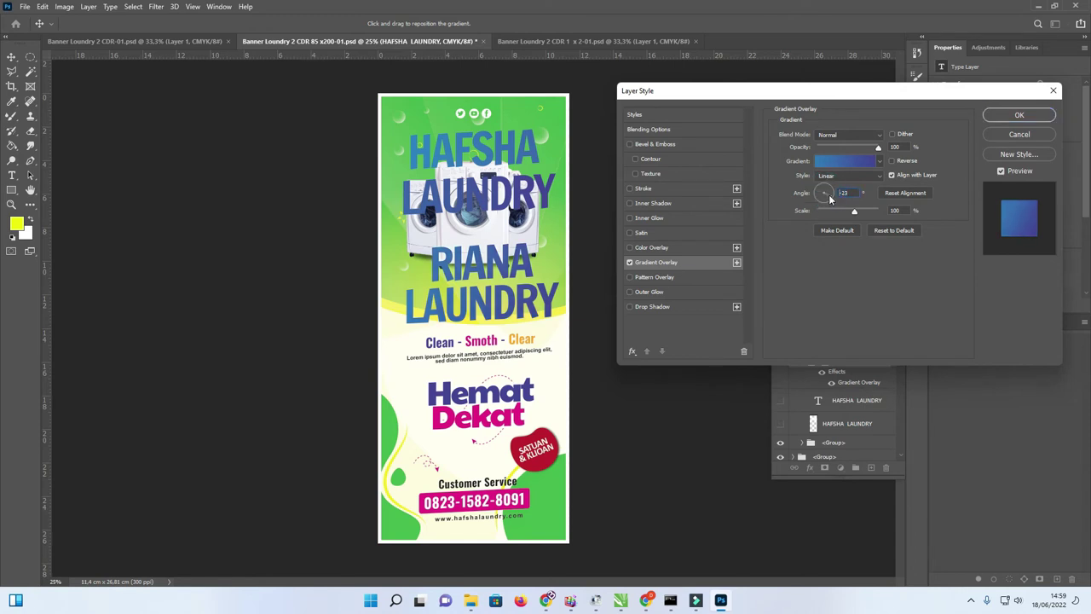
Enable Stroke plus a second 24 px white Outside stroke, then confirm the Layer Style
click(629, 188)
click(737, 188)
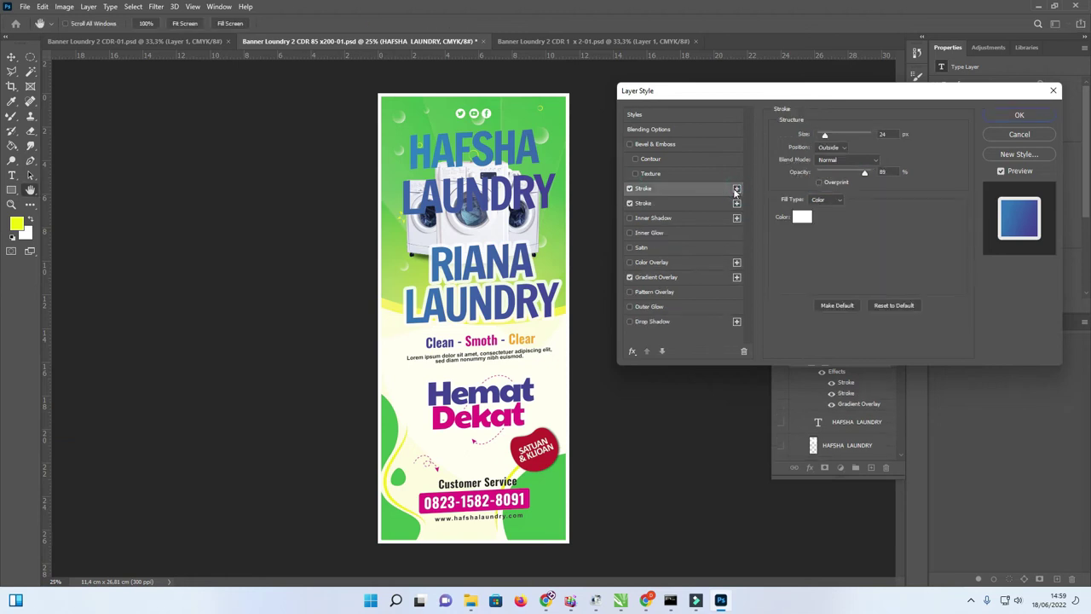
click(629, 205)
drag(827, 94, 783, 87)
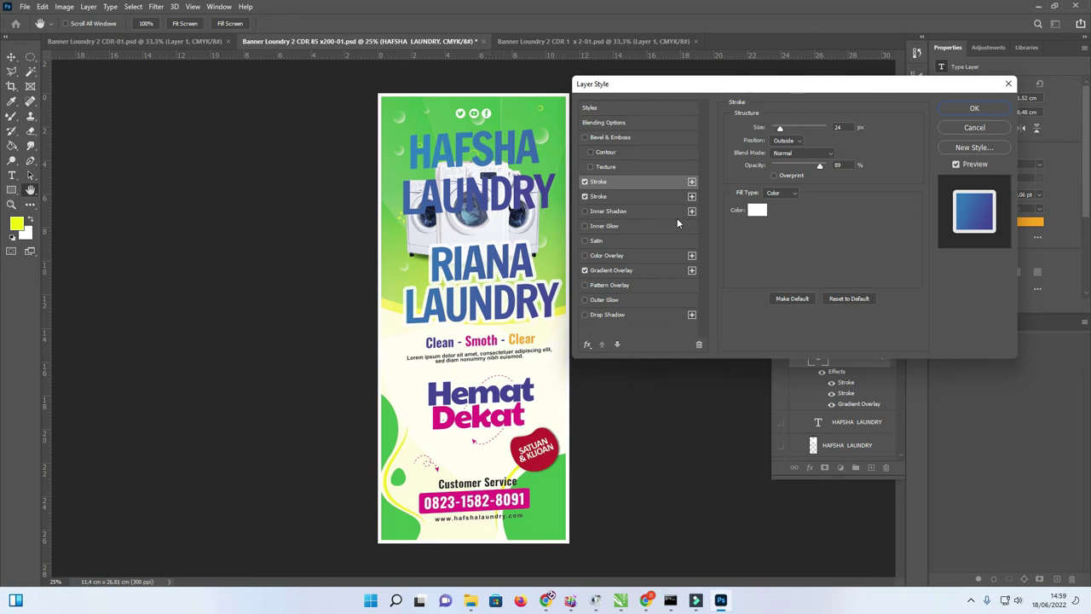
click(972, 108)
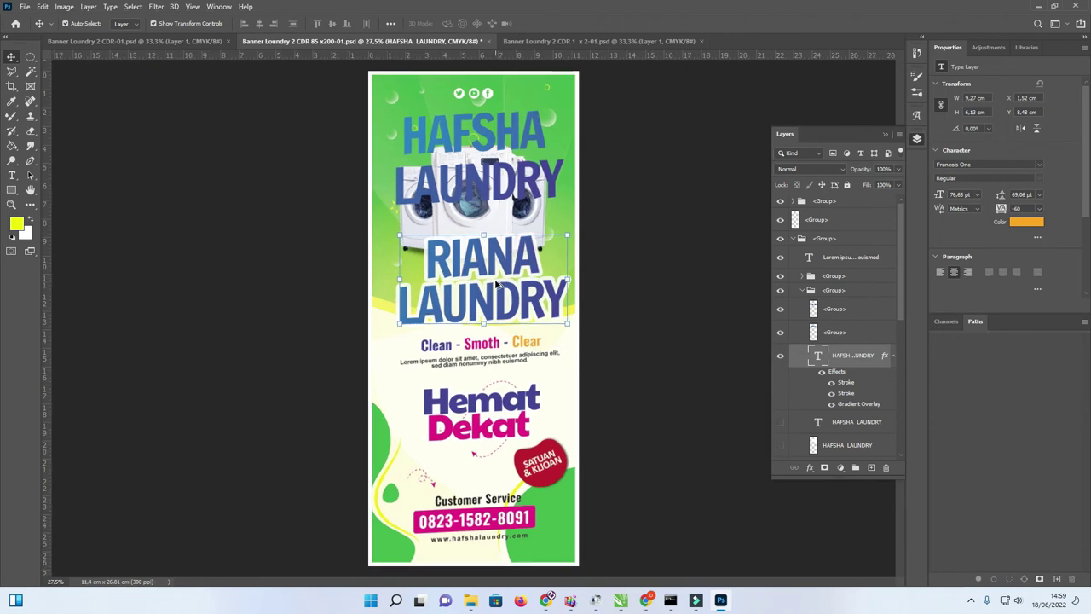
Duplicate the RIANA LAUNDRY text layer and hide the copy's Gradient Overlay, leaving it orange
scroll(496, 283, up, 3)
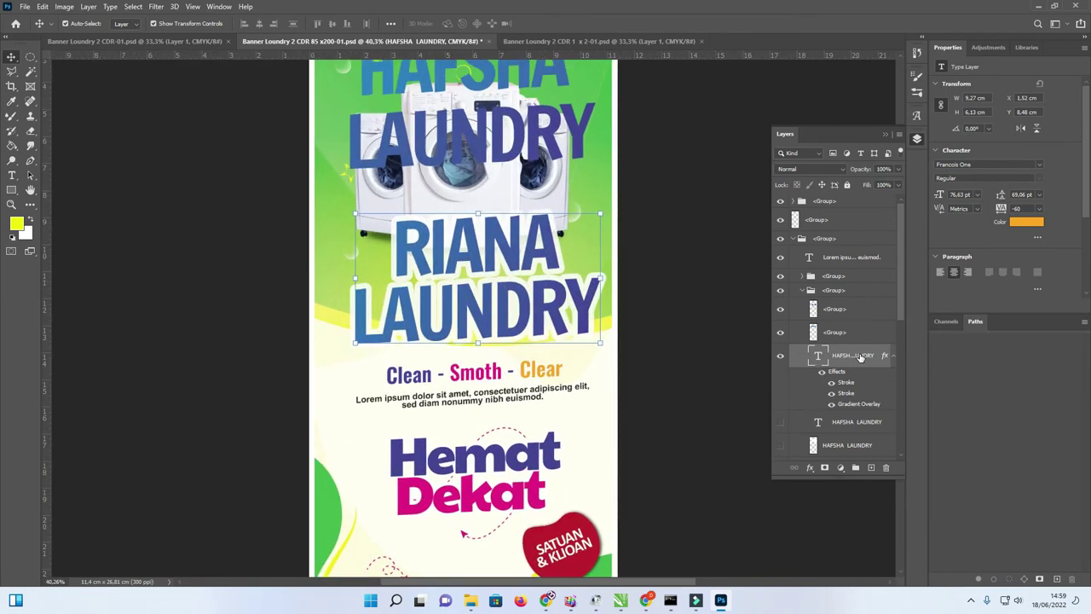
drag(861, 358, 872, 468)
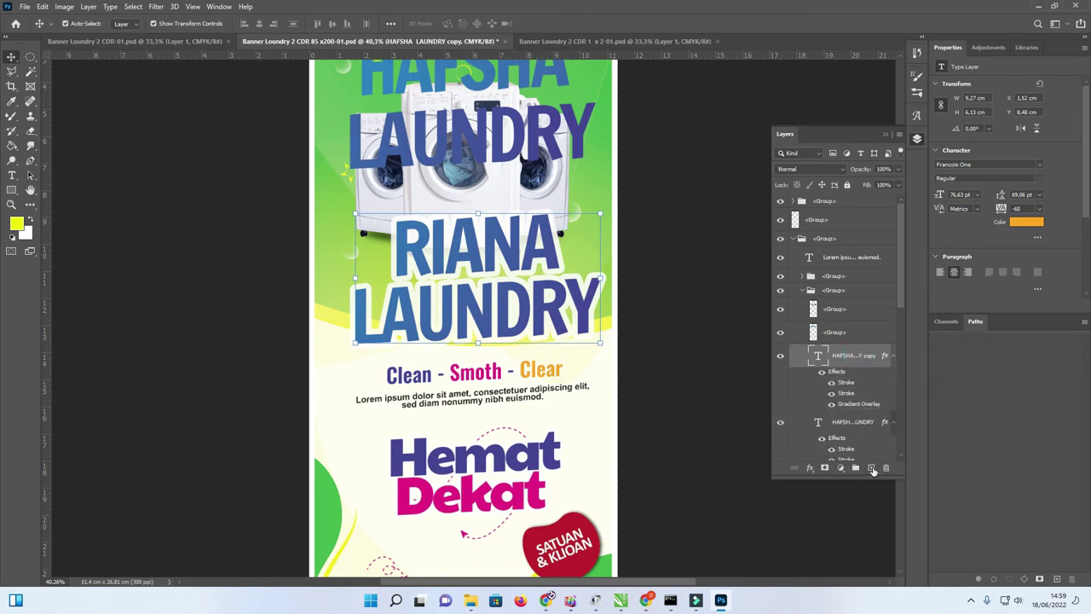
scroll(825, 360, down, 2)
click(824, 345)
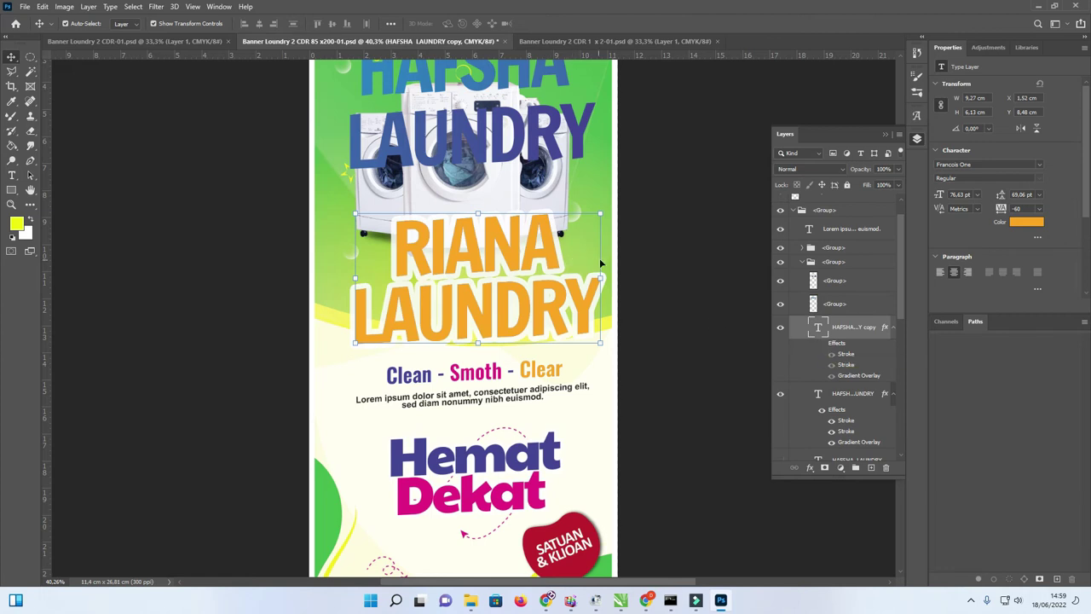
click(781, 329)
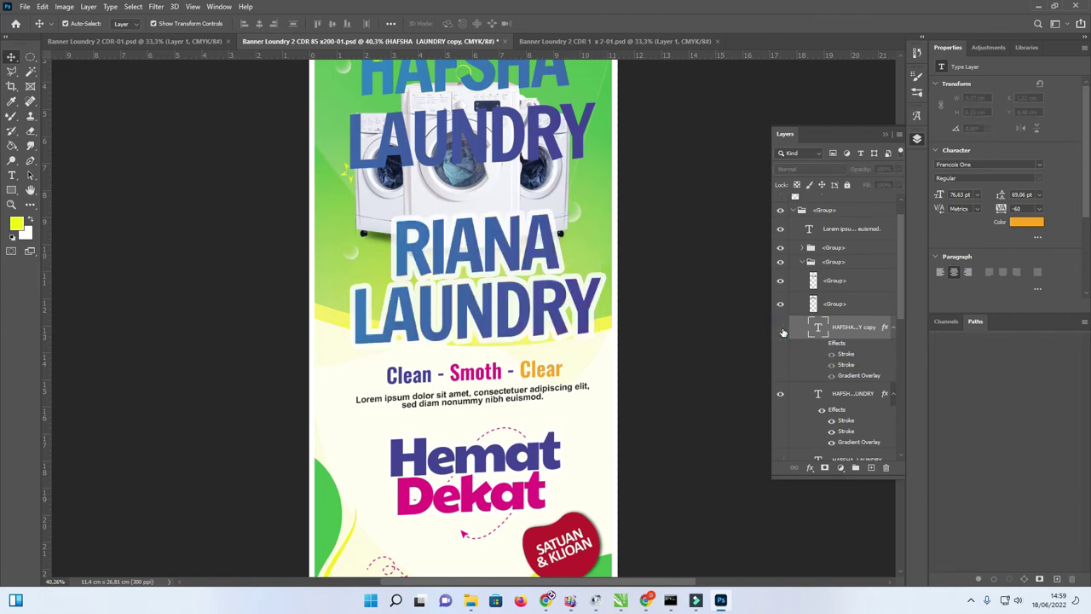
click(781, 329)
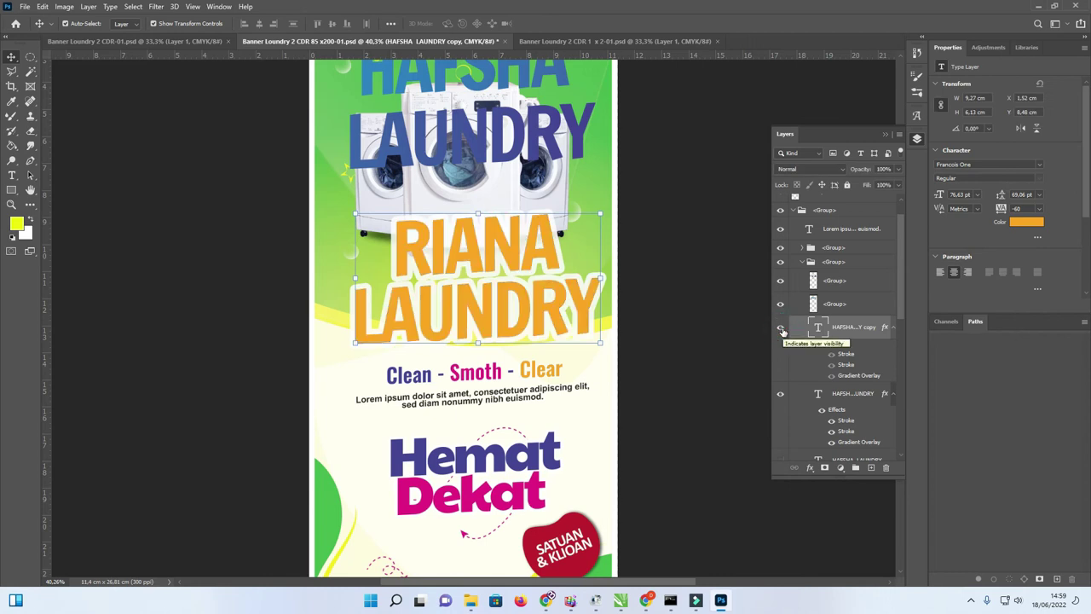
click(821, 344)
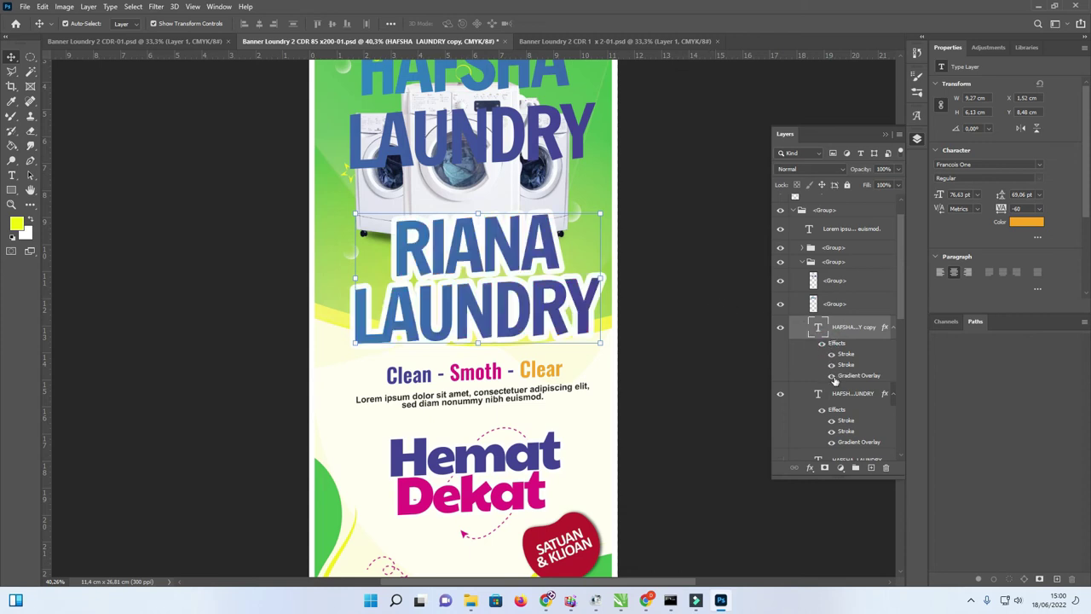
click(832, 377)
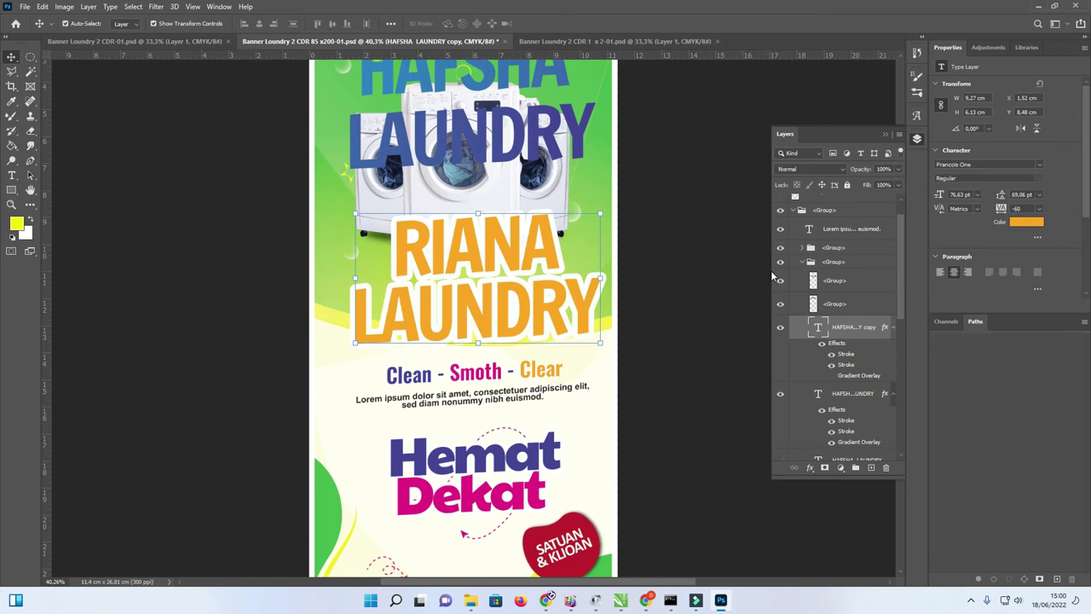
Move the orange copy below the original and hide both strokes on the original blue text
drag(864, 326, 859, 411)
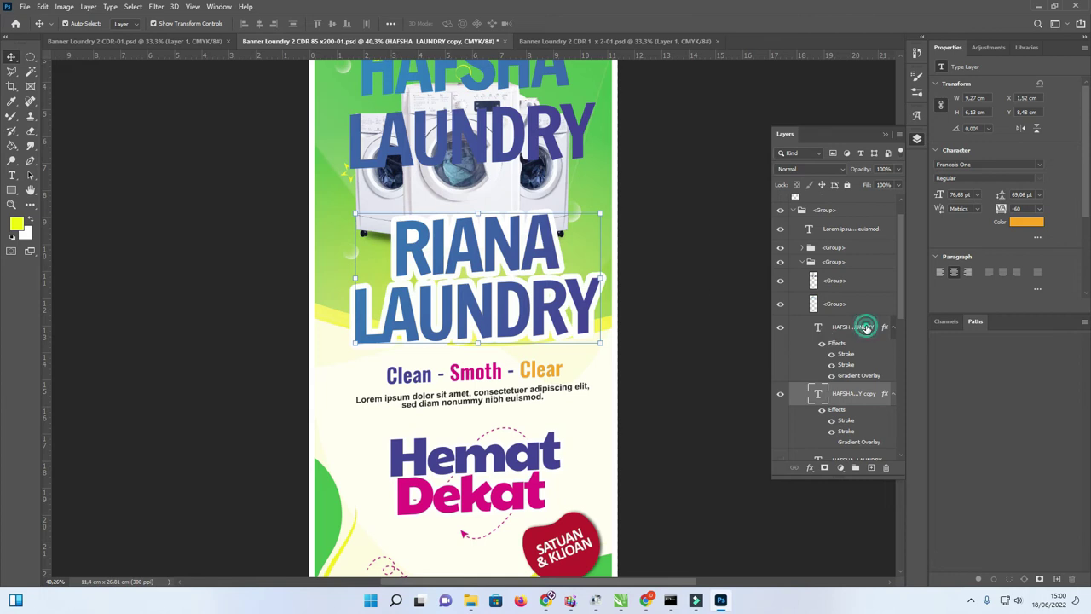
click(859, 329)
click(781, 329)
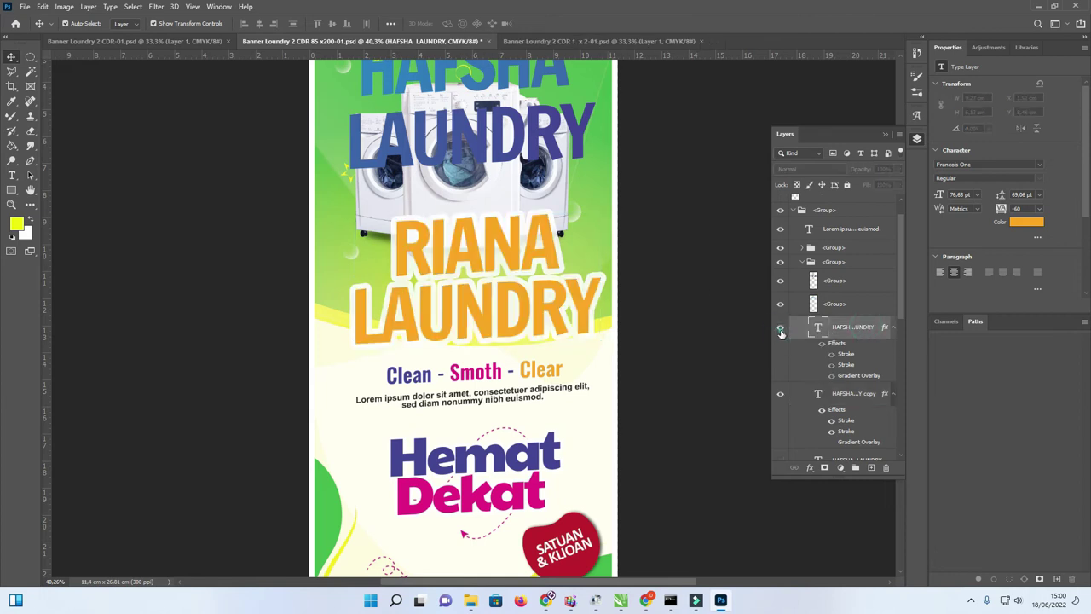
click(780, 331)
click(822, 346)
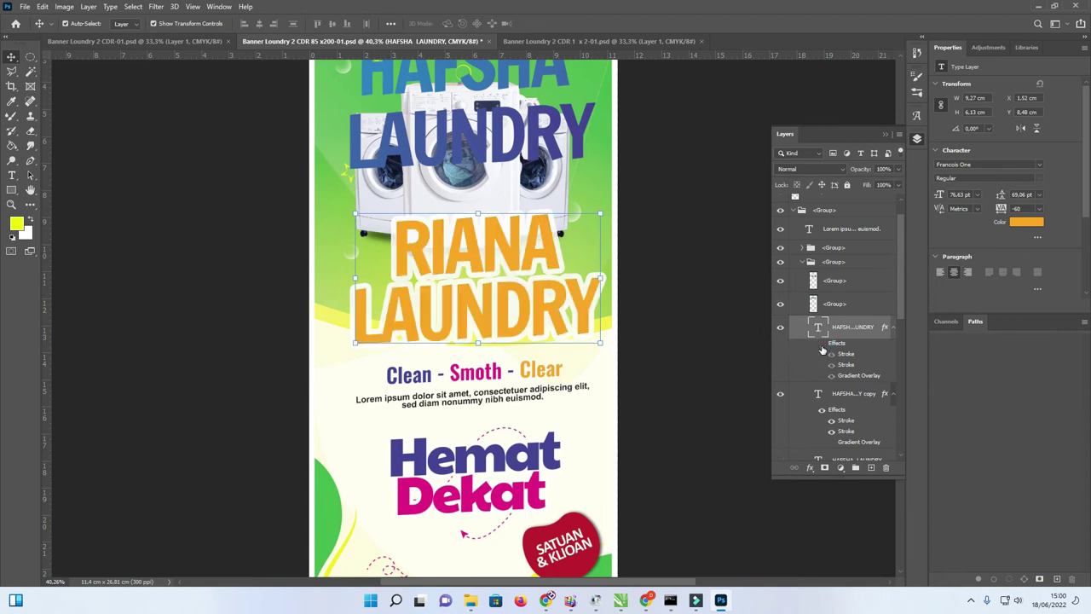
click(821, 343)
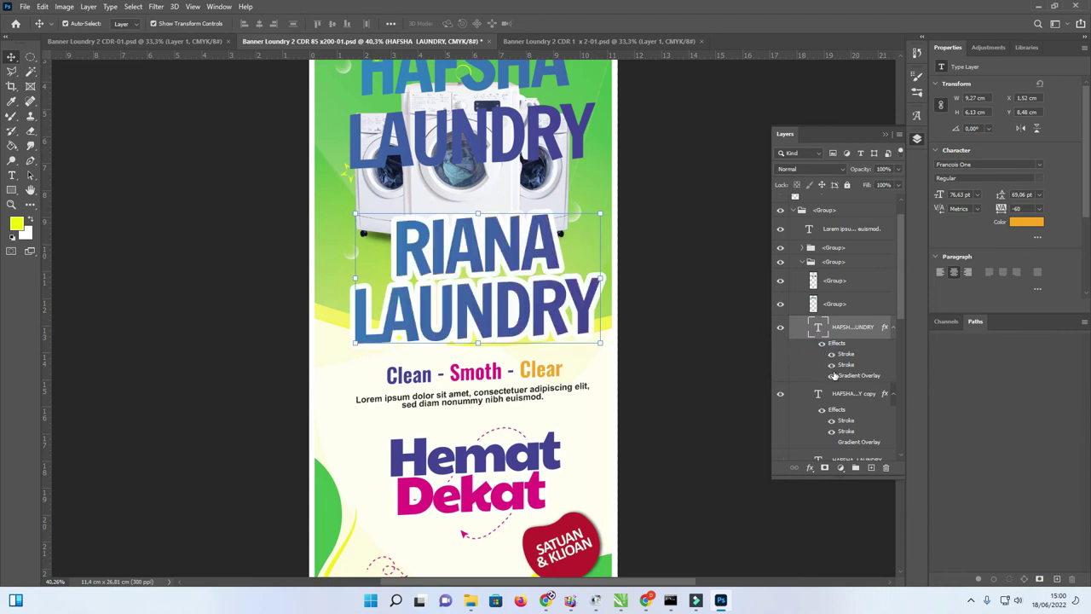
click(831, 365)
click(831, 354)
Nudge the blue RIANA LAUNDRY text left so a thin orange edge shows
key(Left)
key(Left)
key(Left)
key(Left)
key(Left)
key(Left)
key(Left)
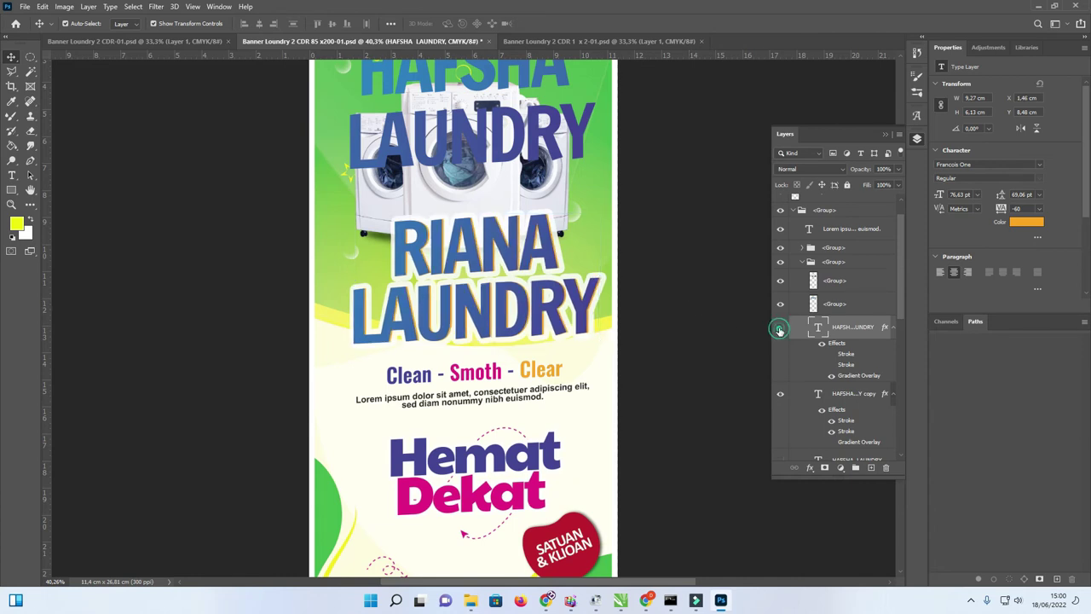
click(780, 326)
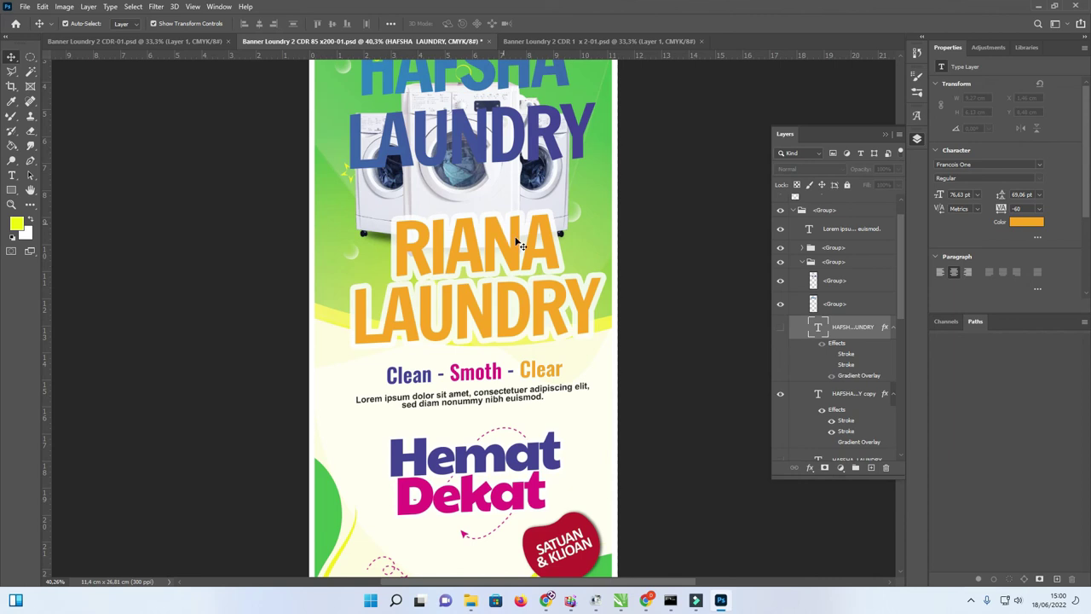
click(781, 328)
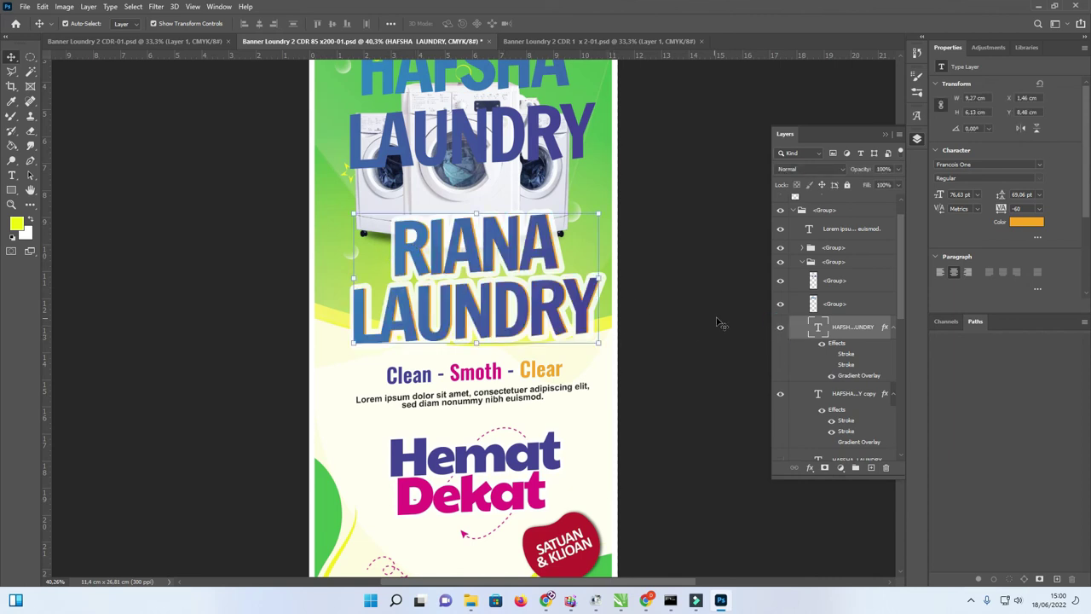
scroll(897, 291, down, 3)
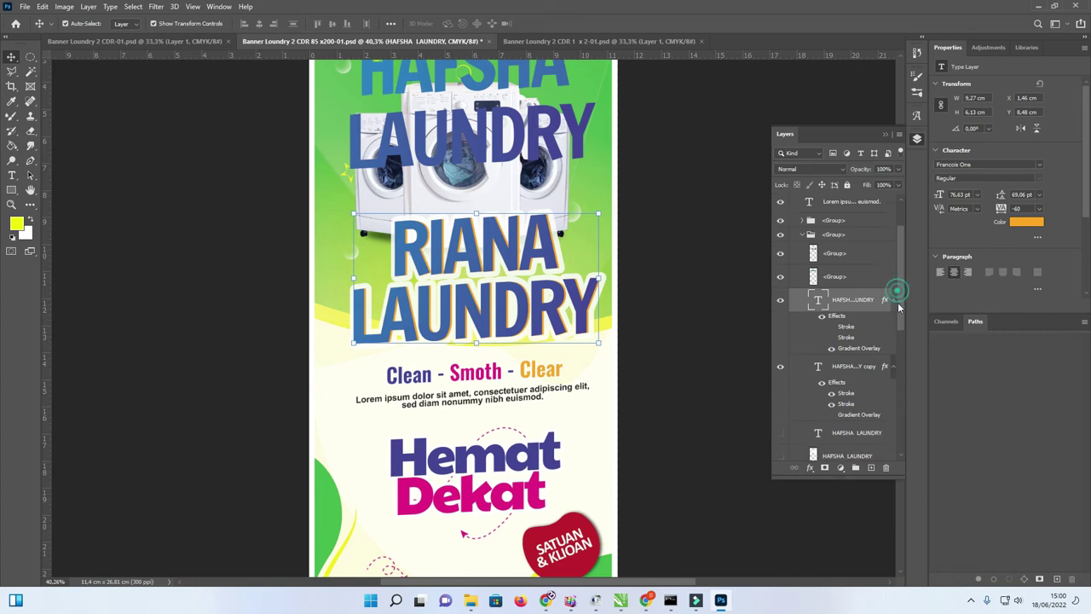
Select the washing-machine image and hide the old LAUNDRY and HAFSHA text groups
click(676, 269)
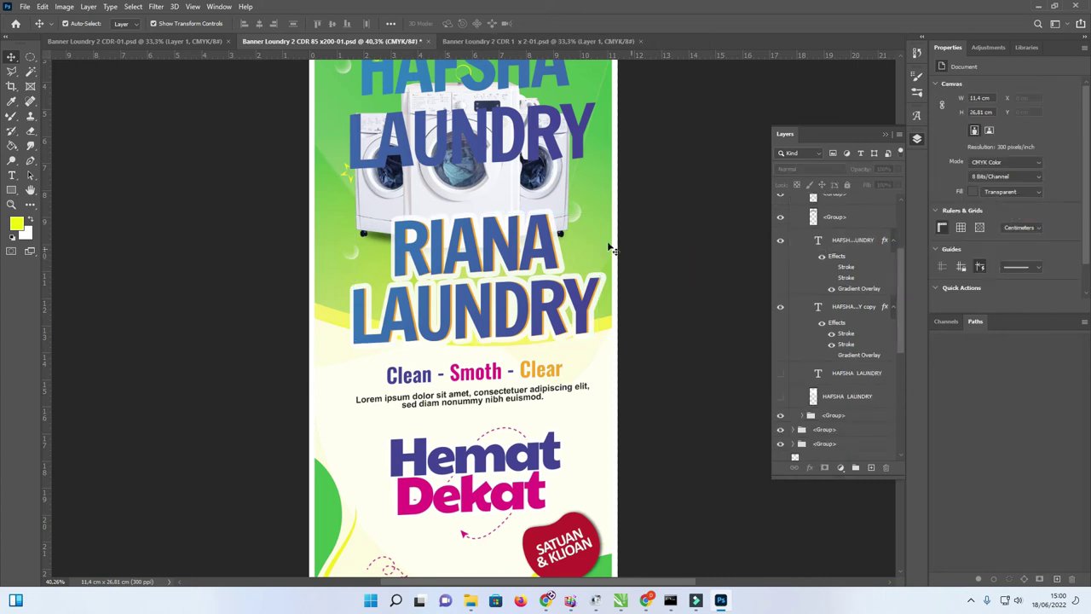
scroll(529, 251, down, 1)
scroll(528, 253, down, 1)
scroll(532, 300, down, 1)
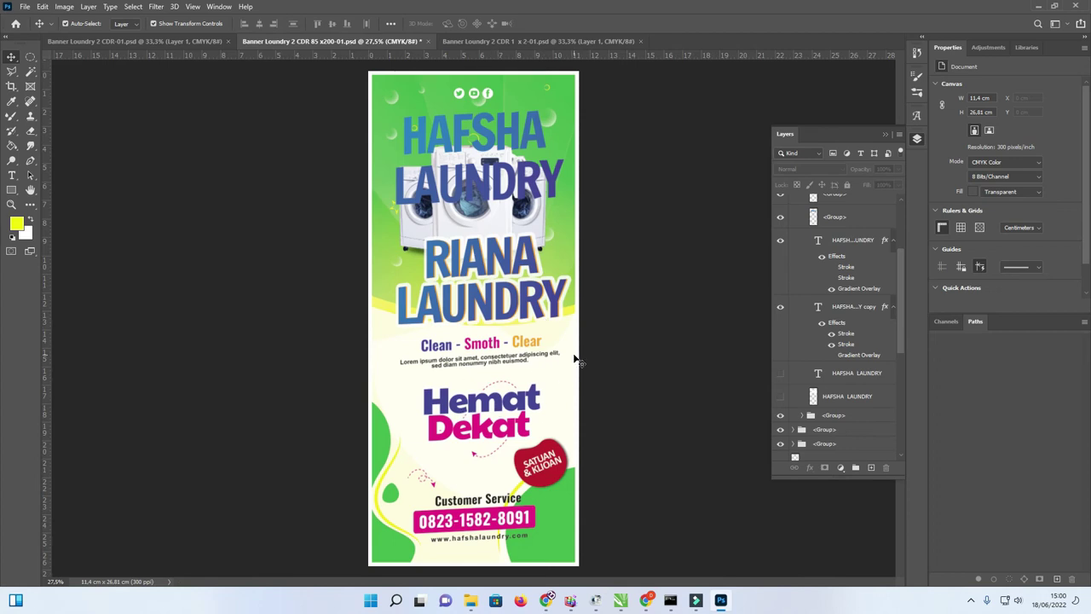
scroll(530, 397, up, 1)
scroll(530, 397, down, 1)
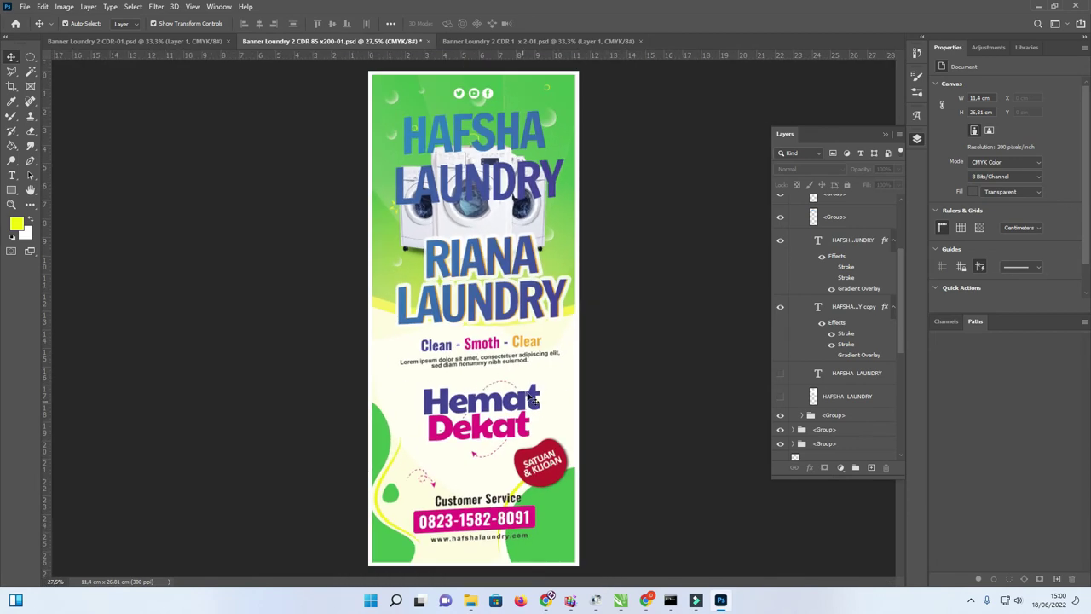
click(532, 197)
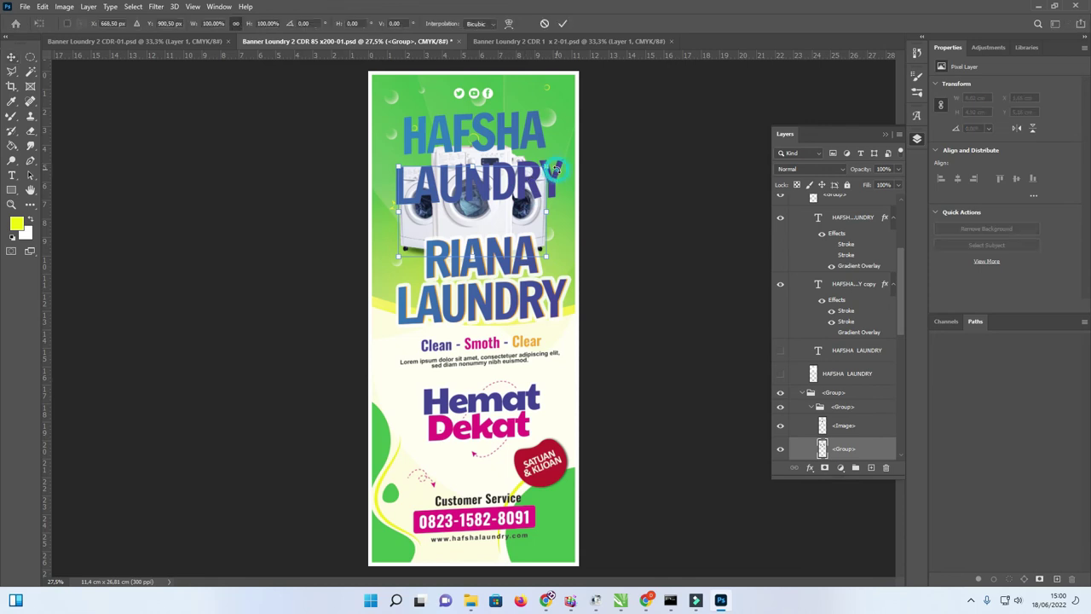
click(671, 179)
click(567, 195)
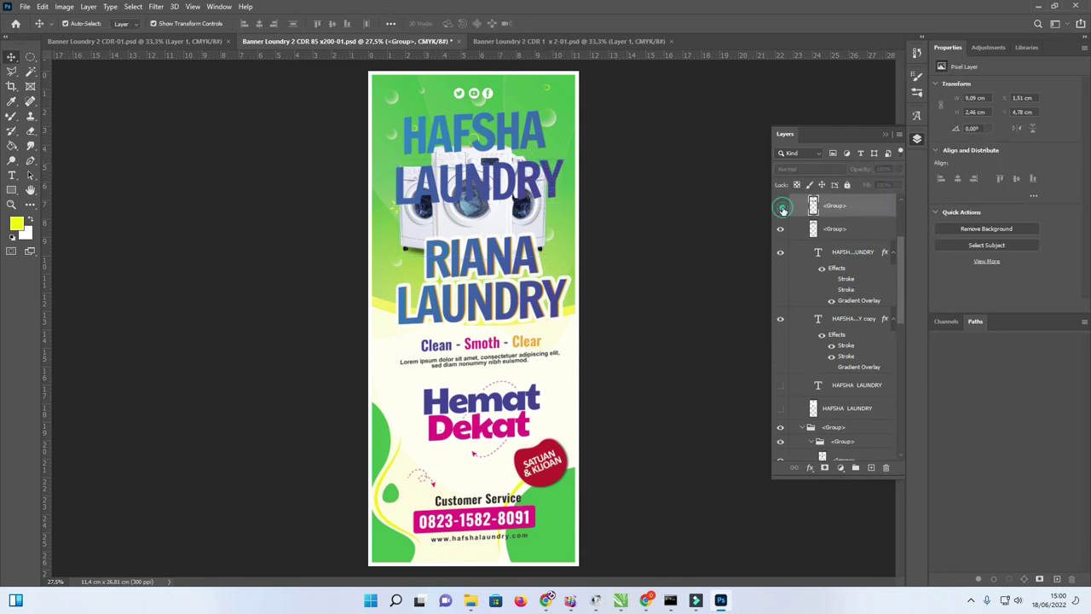
click(780, 206)
click(535, 140)
click(780, 229)
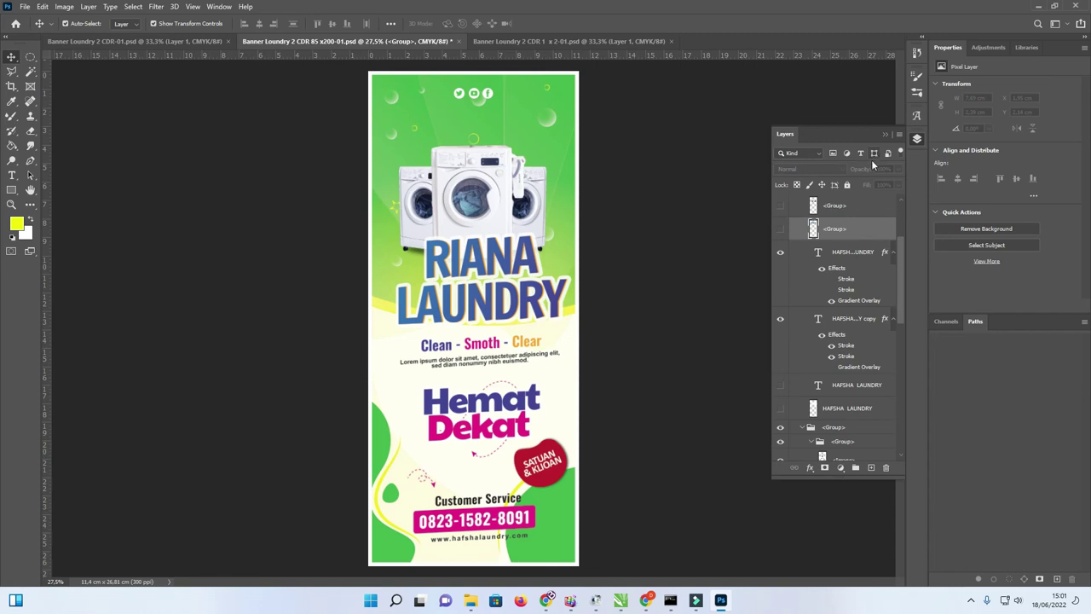
Collapse the expanded text group and select the top layer for the upcoming adjustment
scroll(866, 292, up, 3)
scroll(866, 292, up, 1)
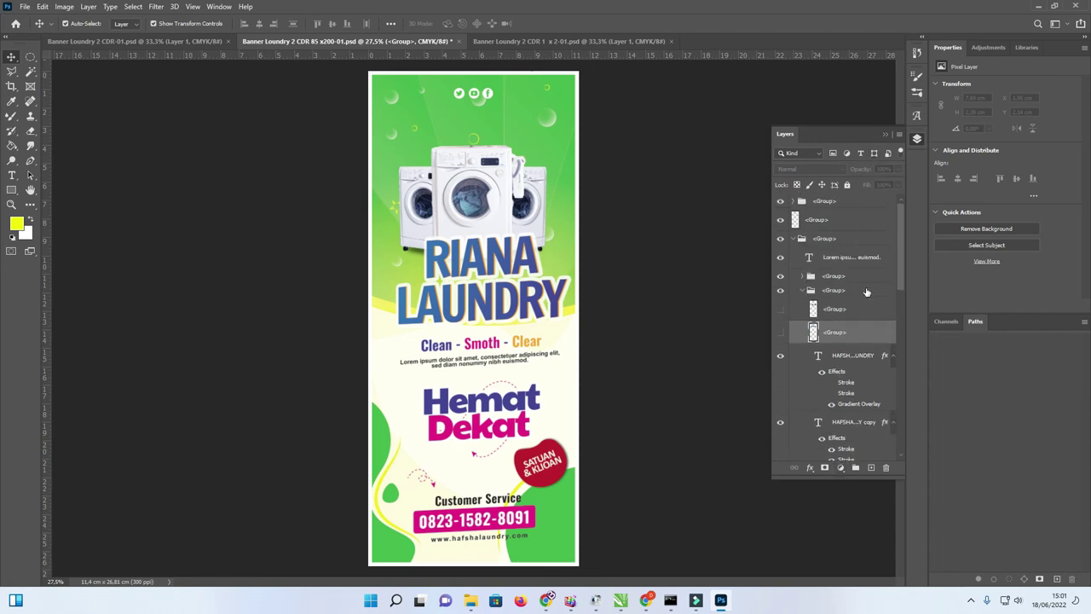
click(794, 238)
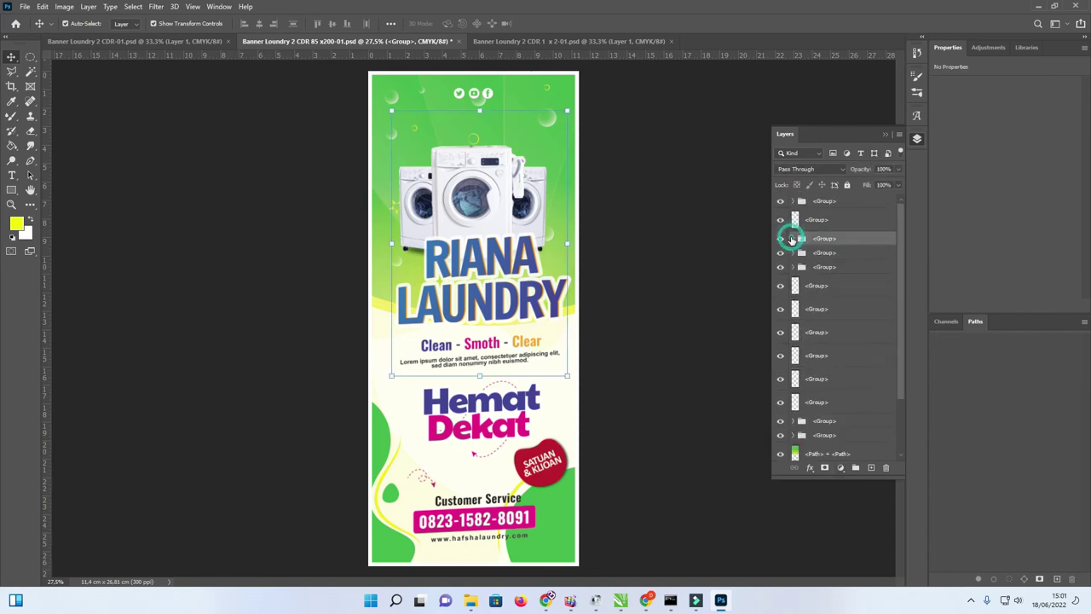
click(831, 202)
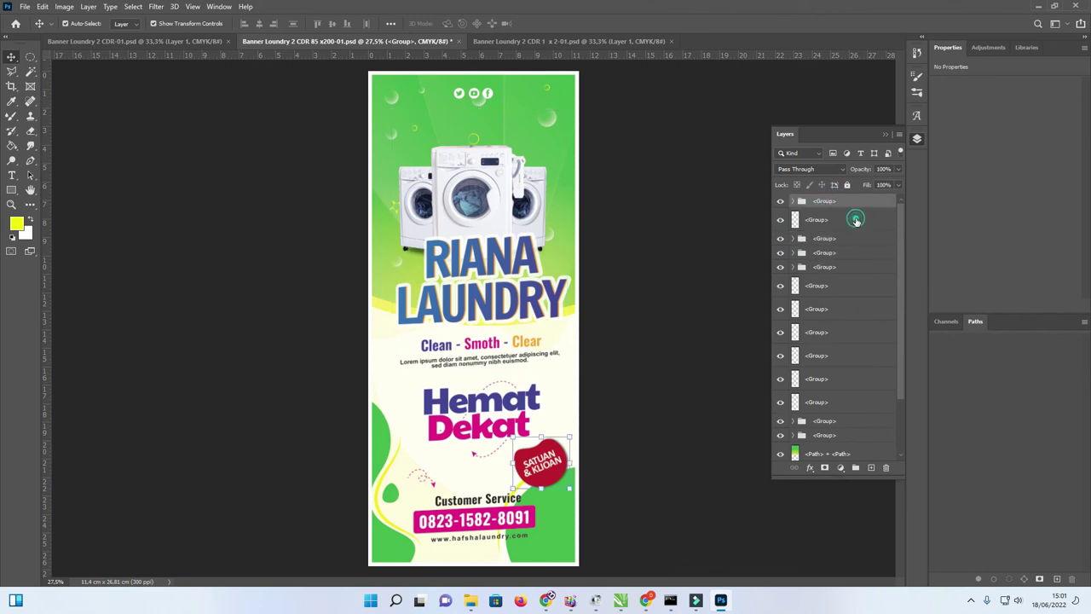
click(857, 219)
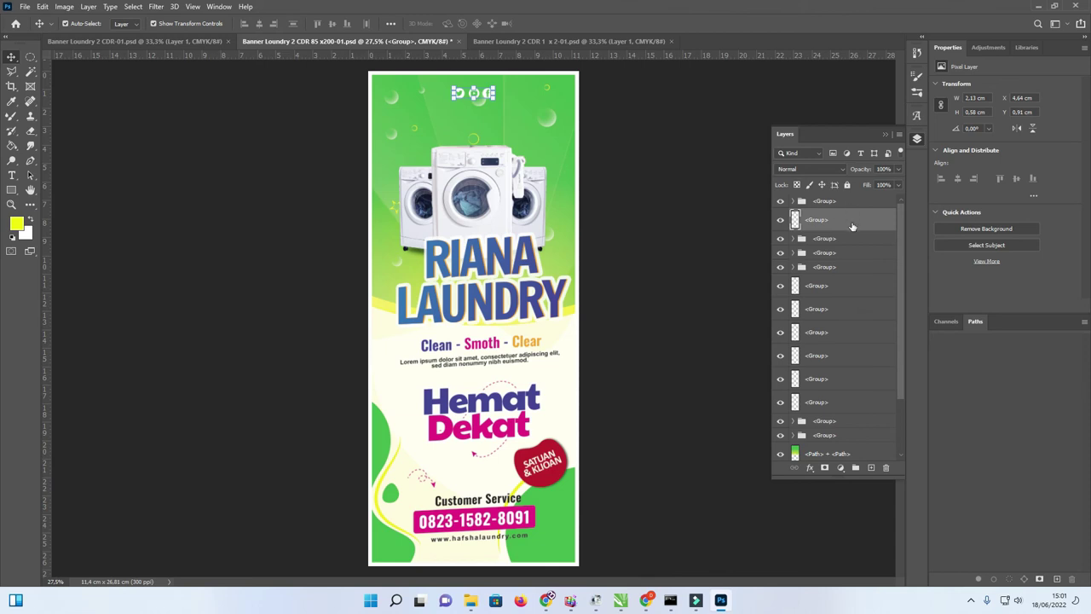
Add a Hue/Saturation adjustment layer at the top of the stack with Hue +42, Saturation +33
click(841, 468)
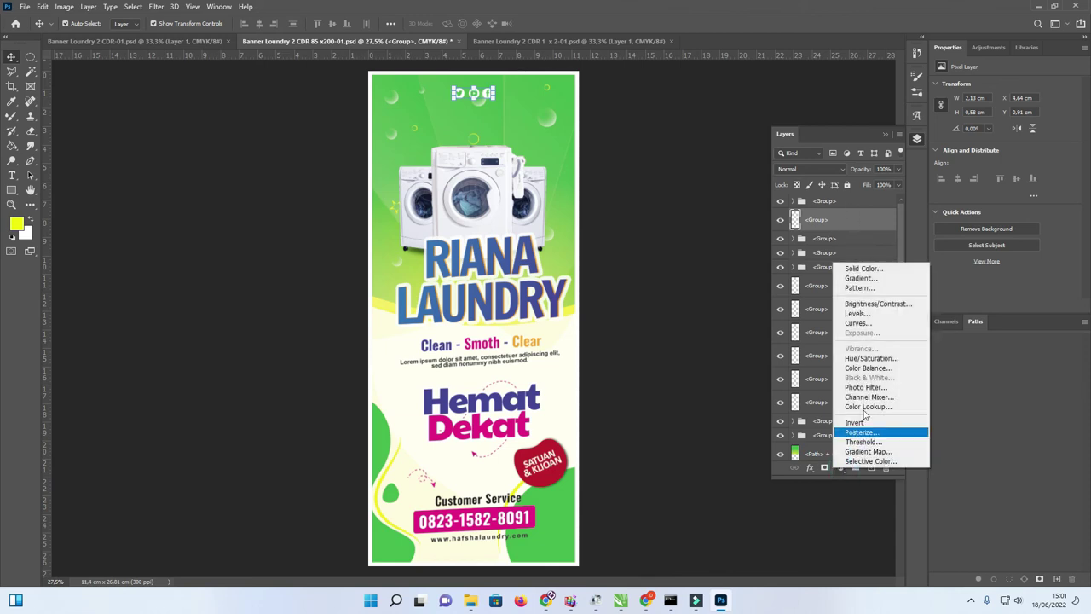
click(870, 357)
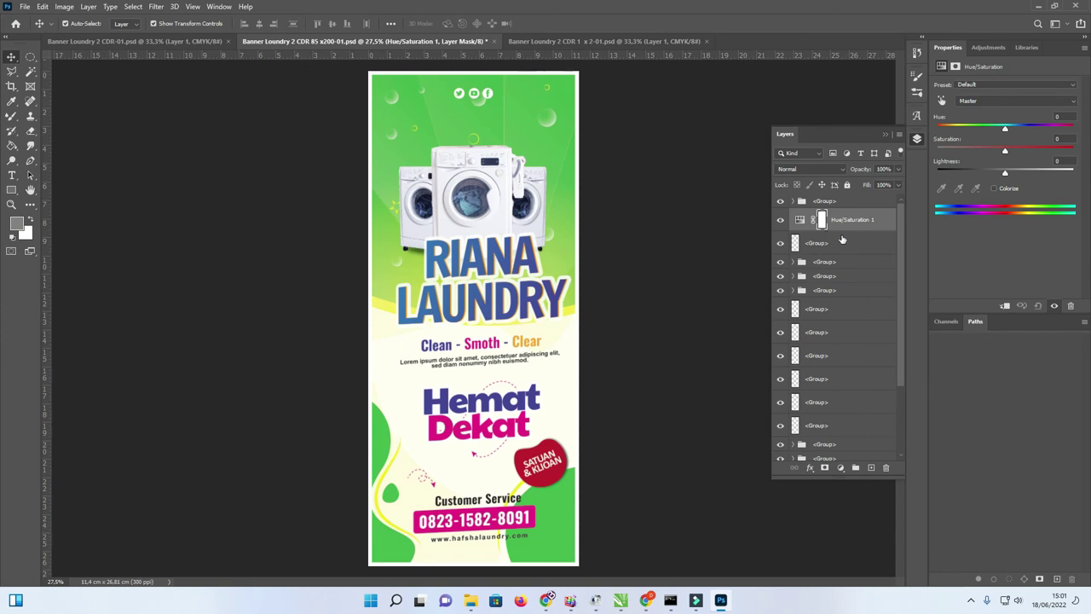
mouse_move(861, 225)
mouse_down()
mouse_move(863, 186)
mouse_move(865, 198)
mouse_up()
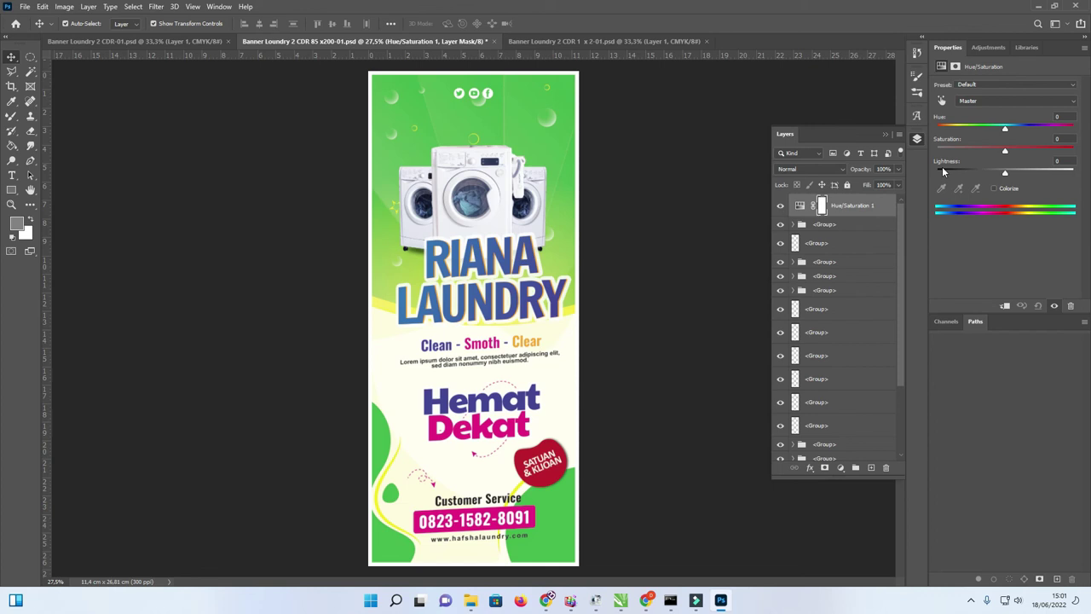
mouse_move(1007, 132)
mouse_down()
mouse_move(1034, 133)
mouse_move(1021, 150)
mouse_move(1034, 151)
mouse_up()
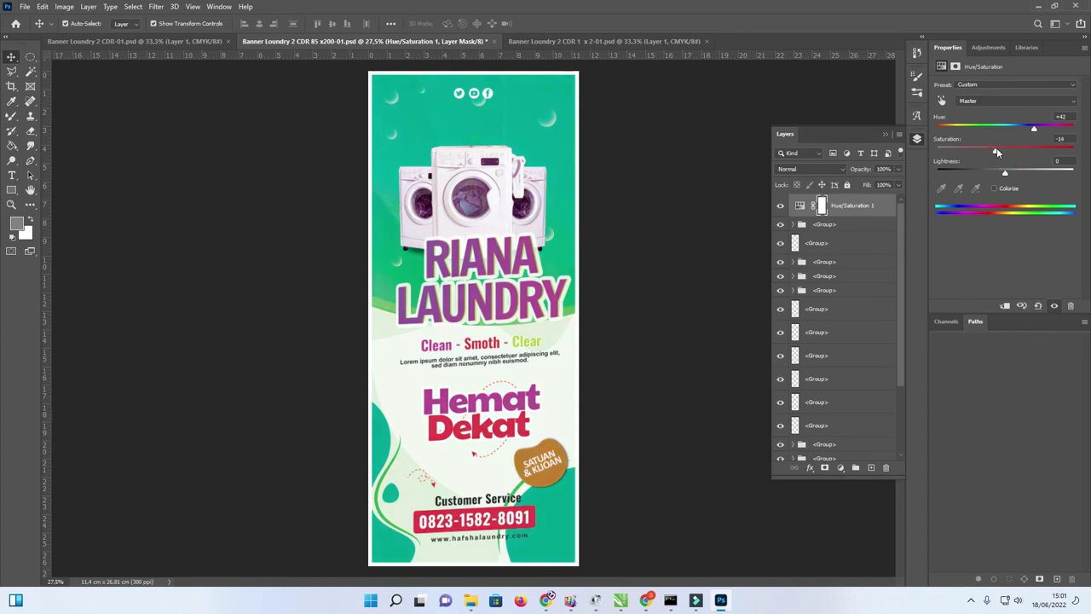
click(1016, 152)
mouse_move(1018, 153)
mouse_down()
mouse_move(1007, 154)
mouse_move(1029, 153)
mouse_up()
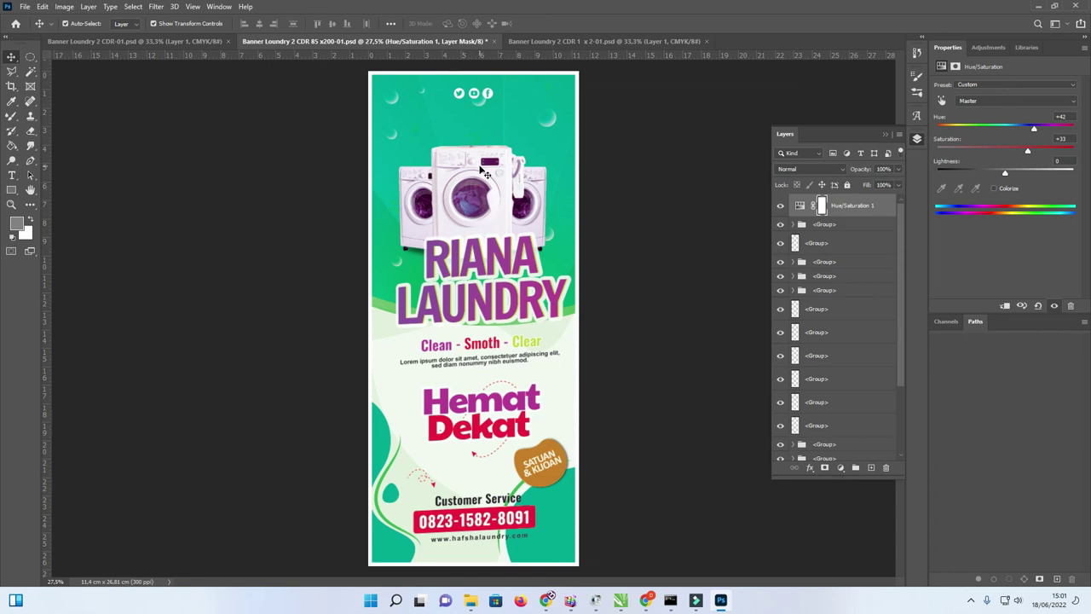
Bring the washing-machine group to the top of the stack with Ctrl+Shift+]
click(475, 178)
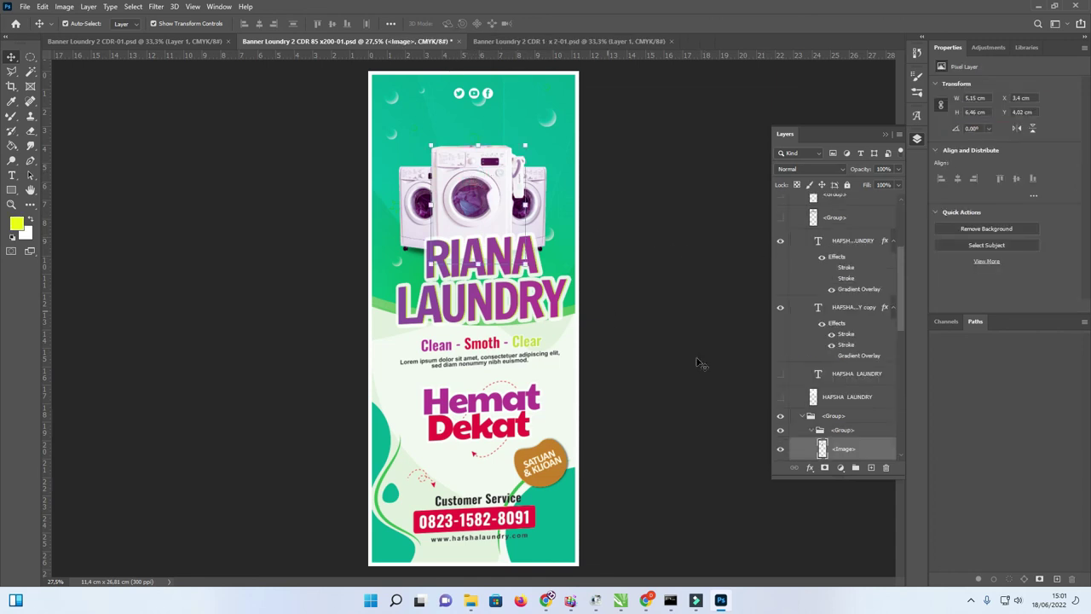
click(781, 300)
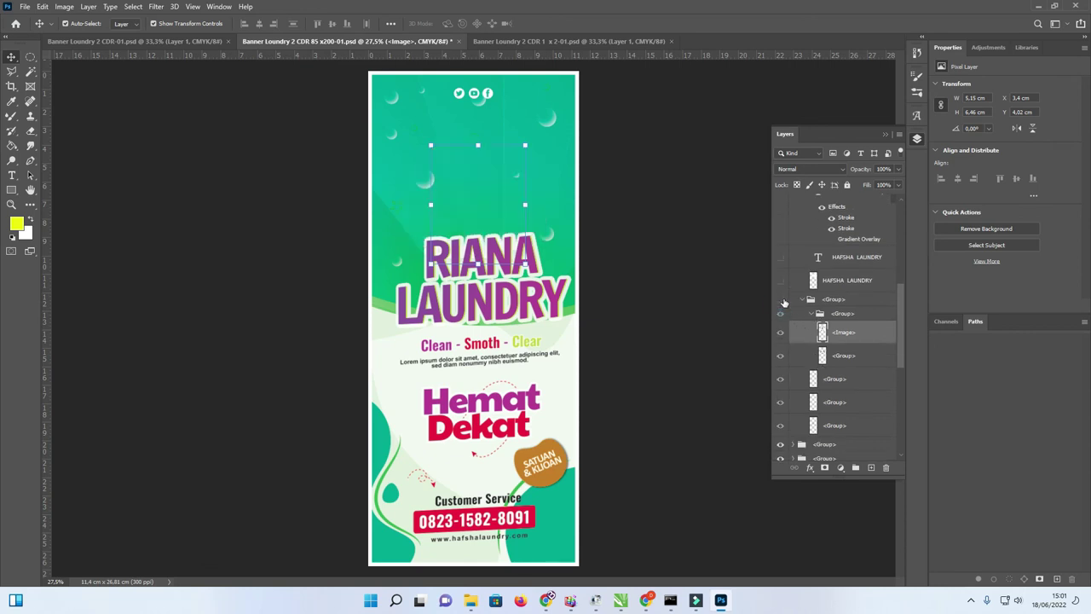
click(781, 299)
click(849, 300)
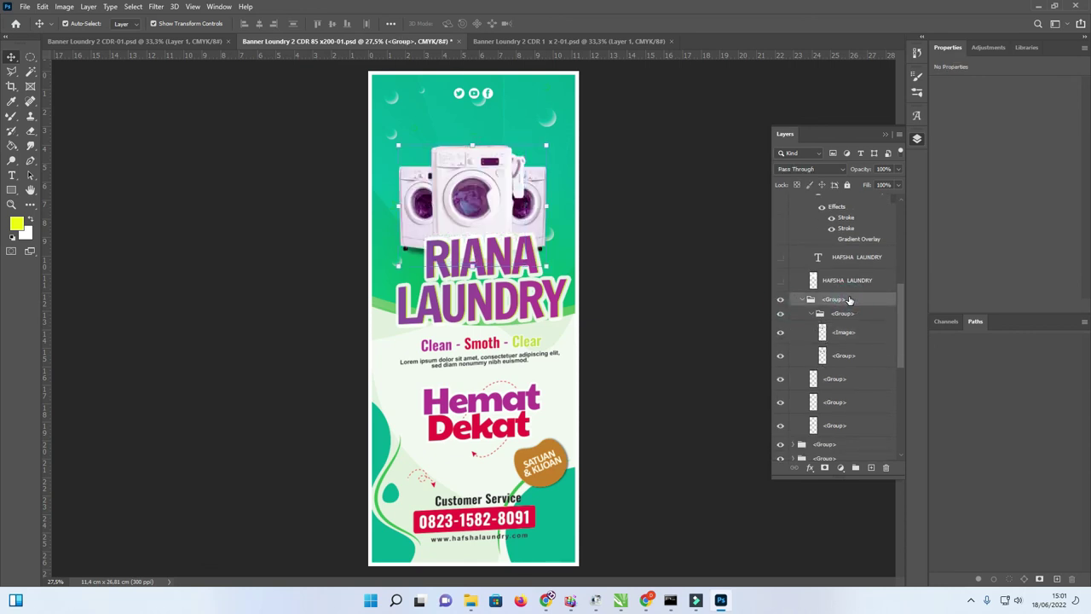
scroll(849, 300, up, 5)
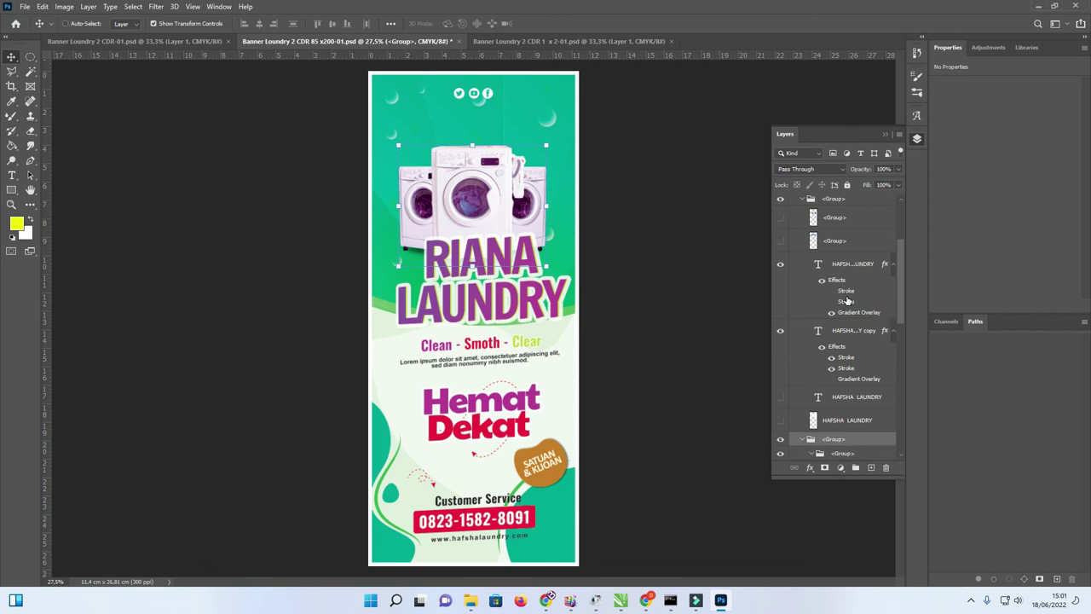
key(ctrl+shift+bracketright)
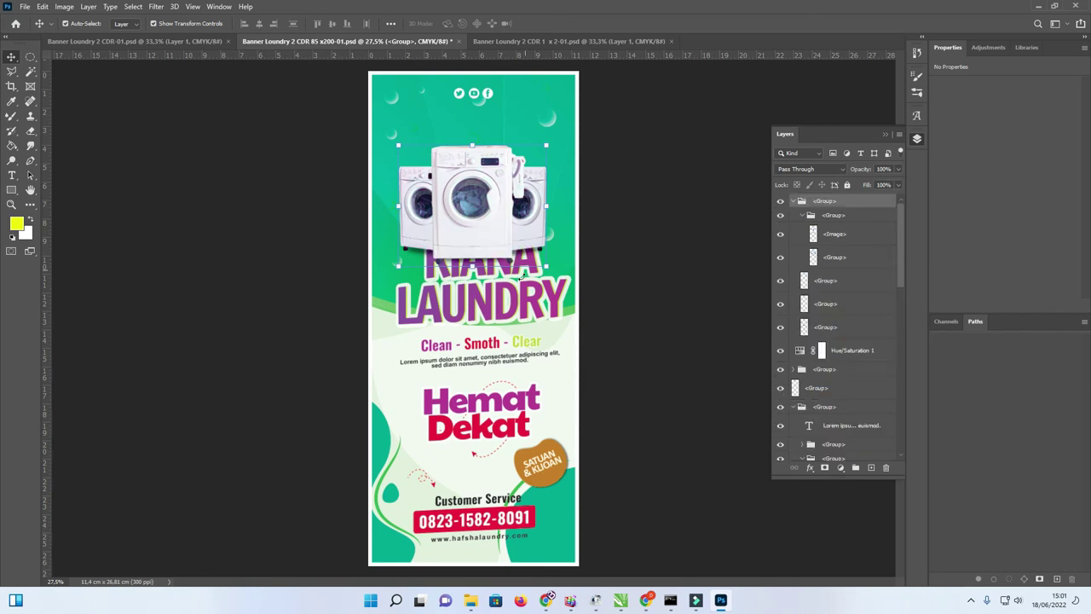
Select both RIANA LAUNDRY headline layers and raise them above the adjustment layer
click(523, 309)
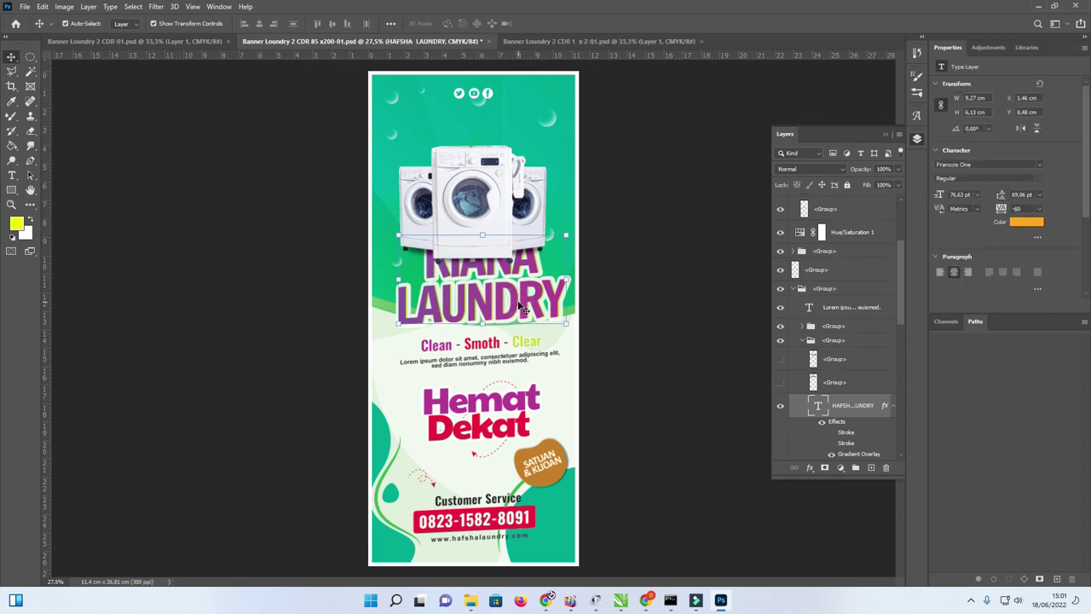
key(ctrl+j)
shift+click(866, 417)
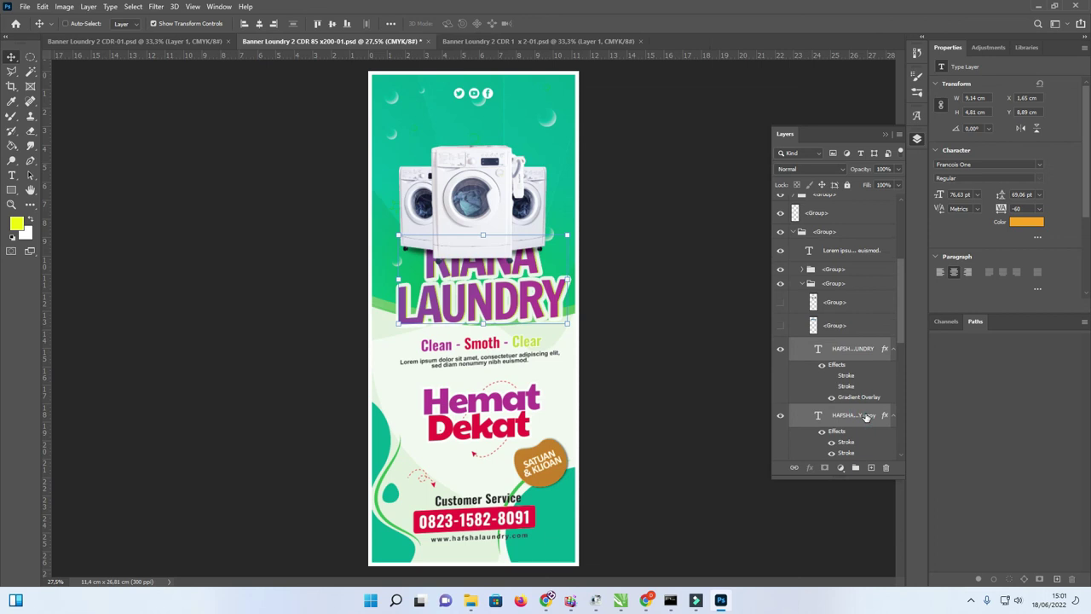
key(ctrl+shift+bracketright)
key(ctrl+bracketright)
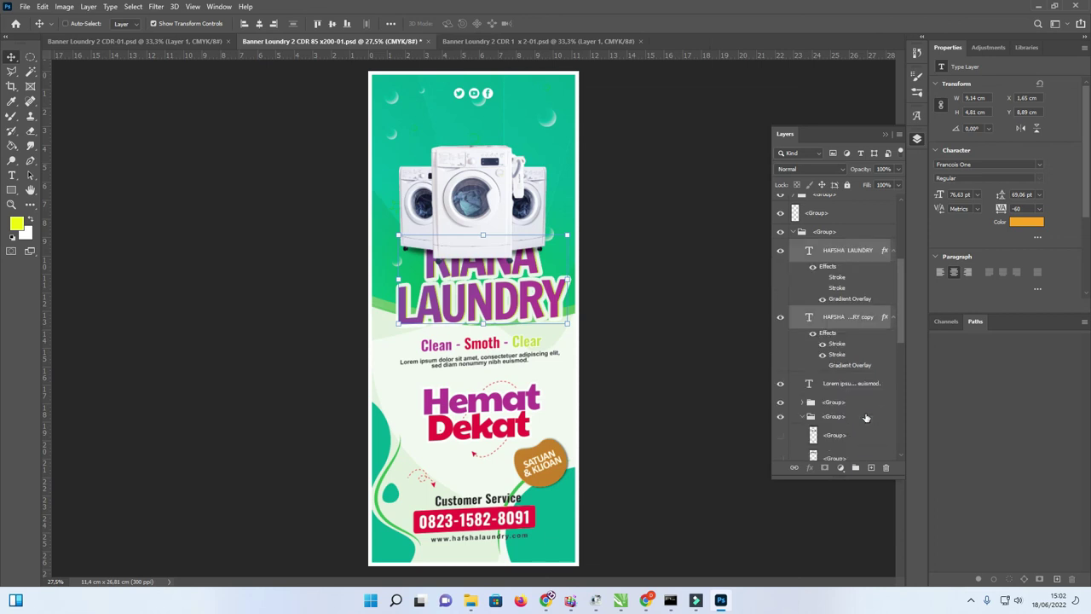
key(ctrl+bracketright)
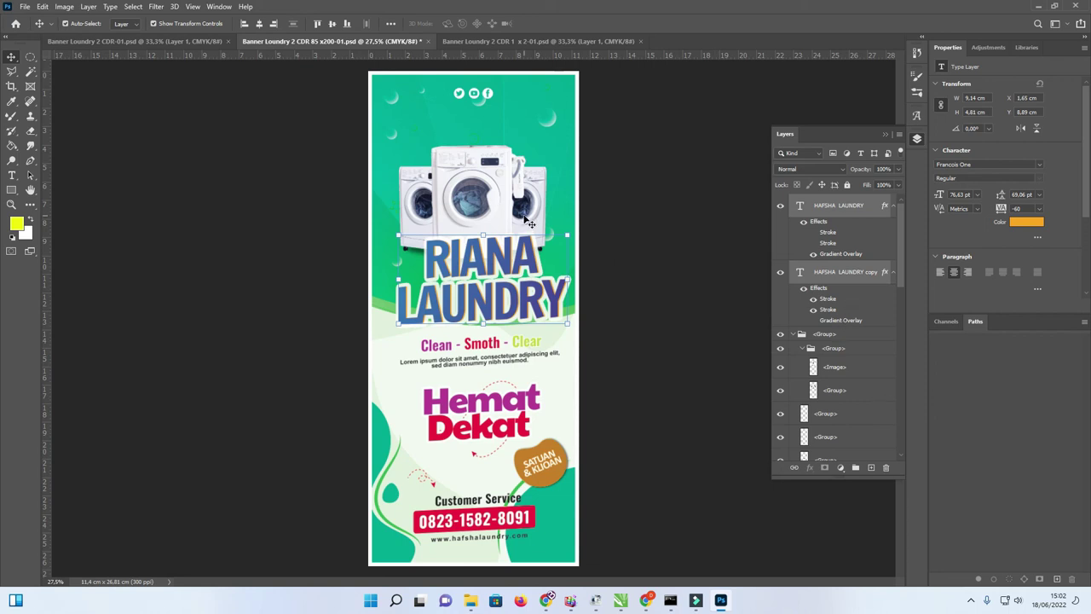
Set the Hue/Saturation 1 hue to +137 and close the floating Layers panel
click(640, 200)
scroll(836, 305, down, 5)
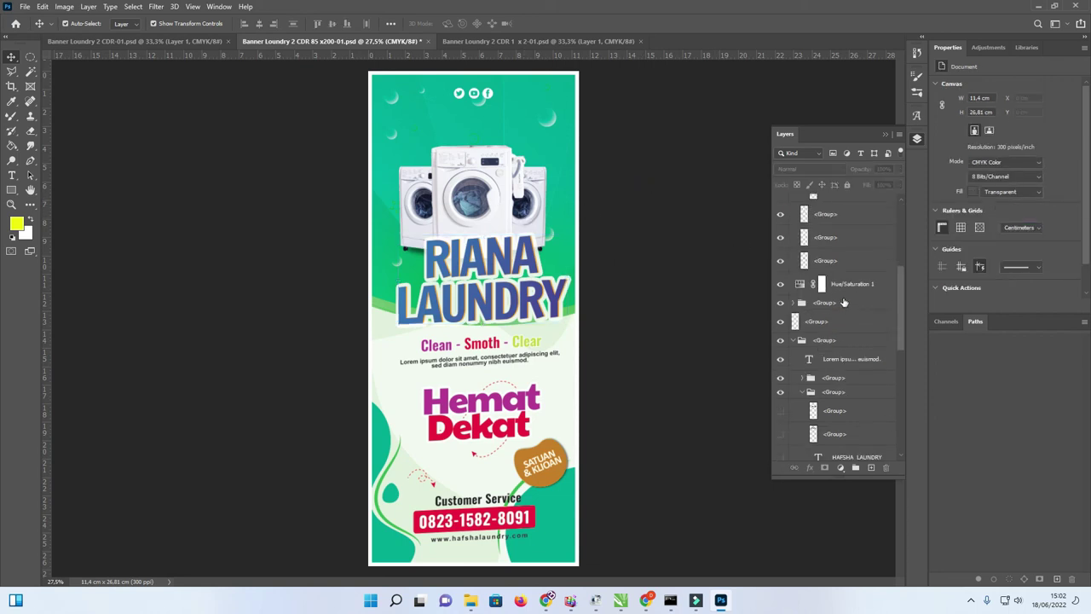
click(800, 286)
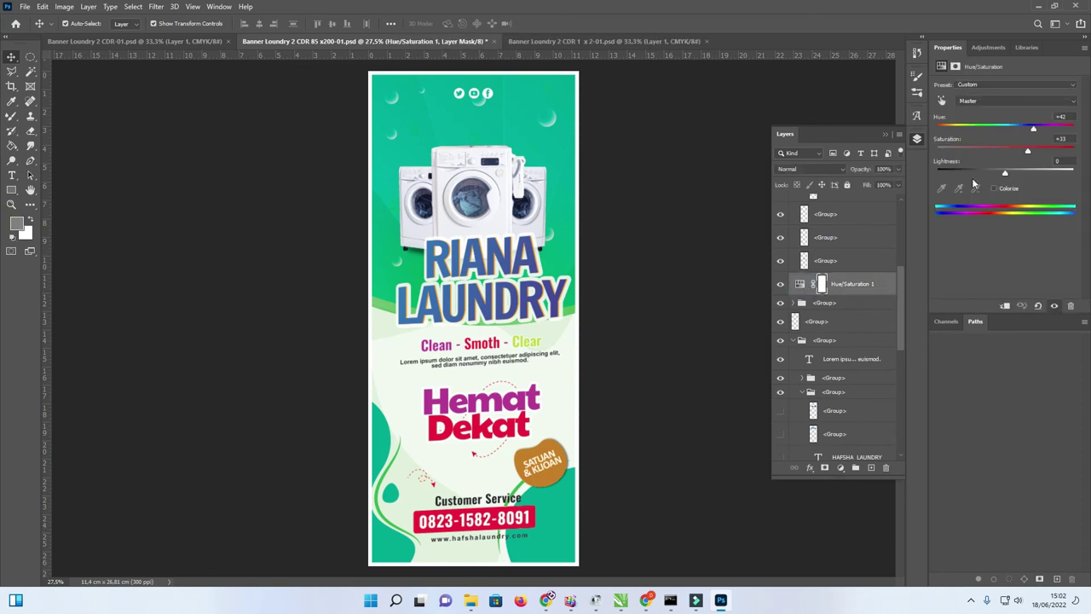
drag(1036, 131, 1062, 129)
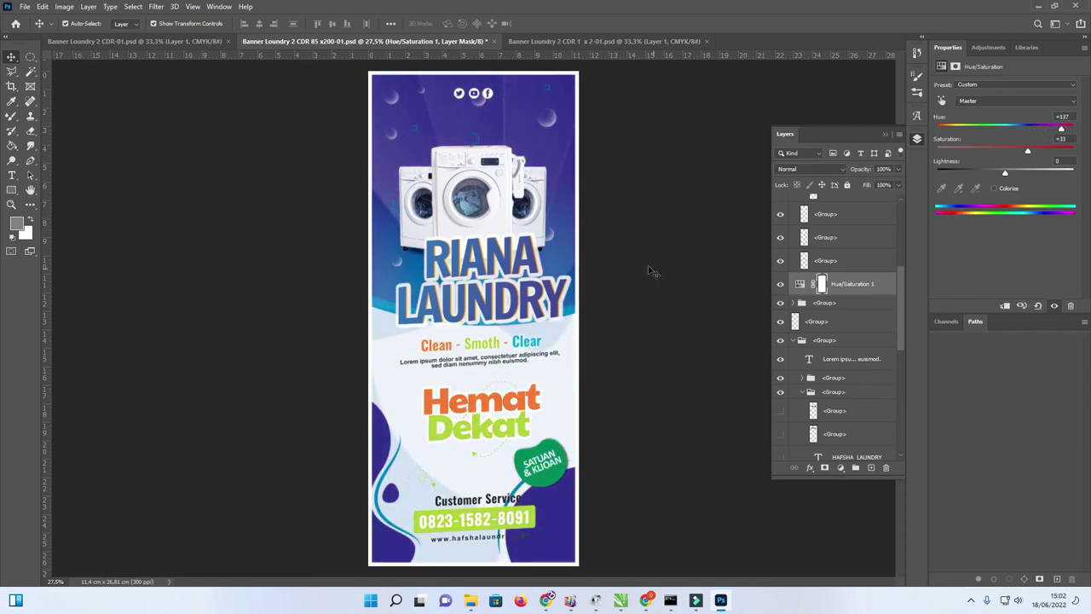
scroll(898, 297, down, 3)
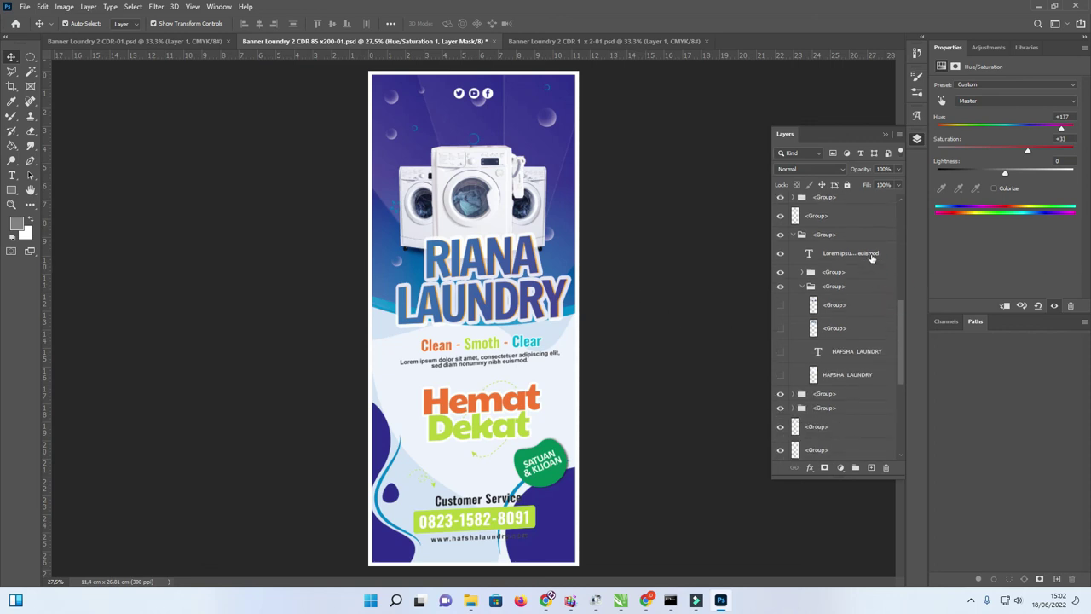
scroll(896, 325, up, 3)
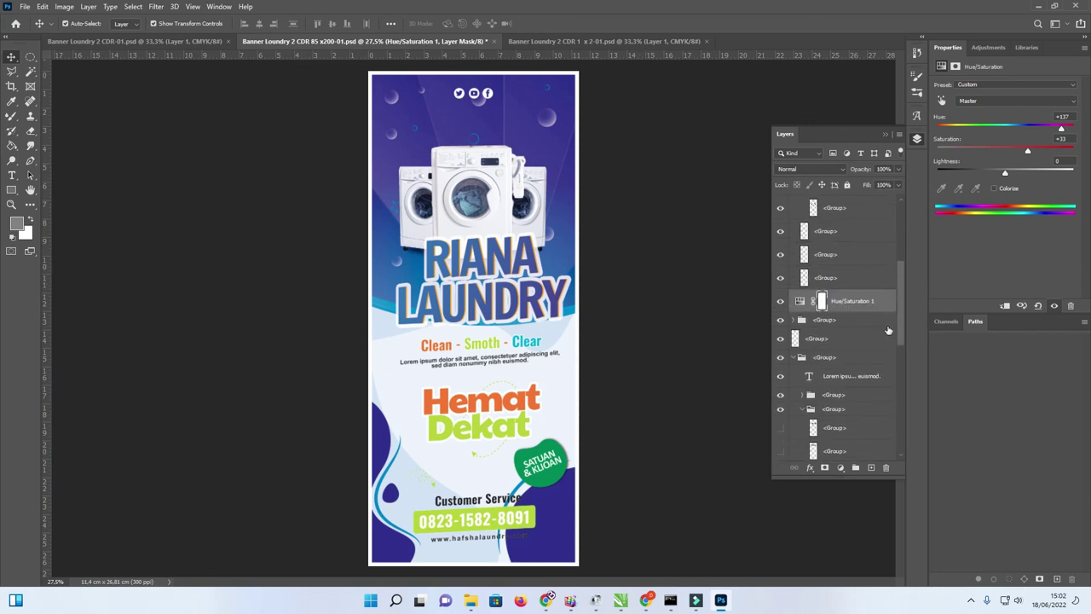
drag(903, 313, 914, 254)
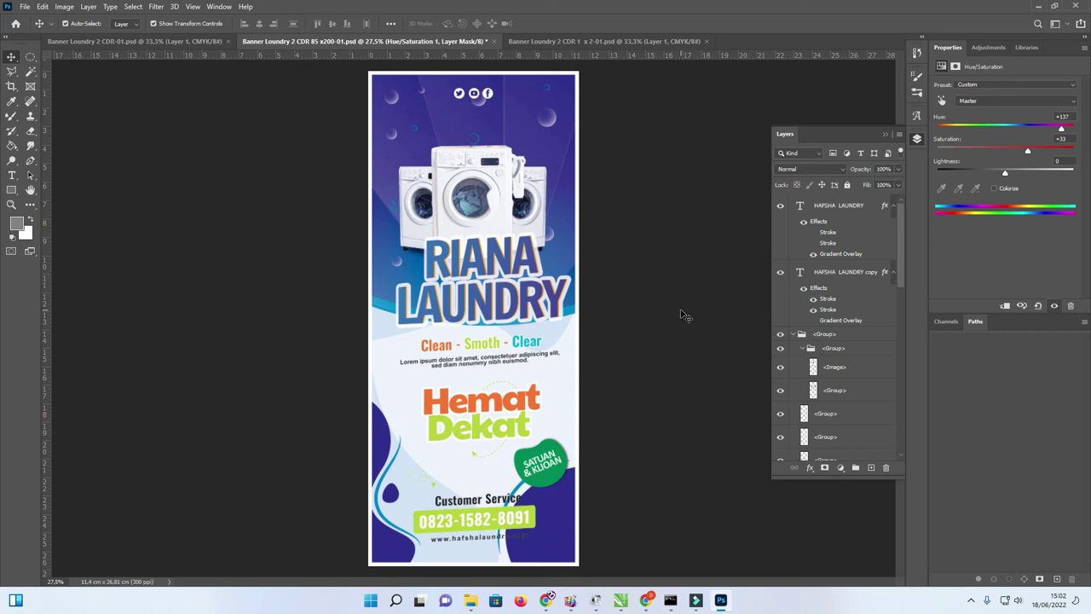
click(886, 136)
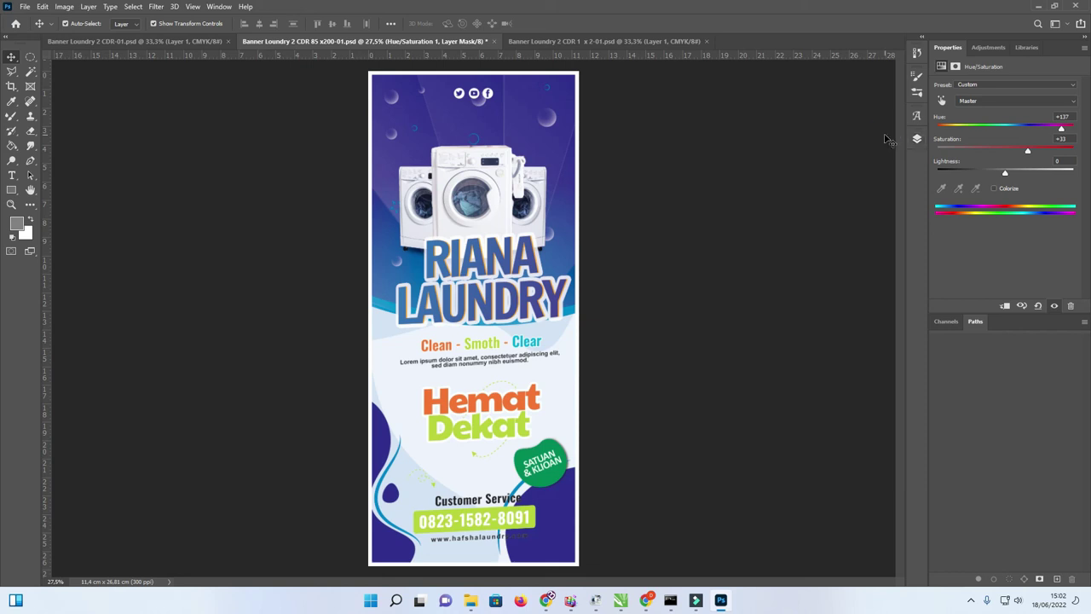